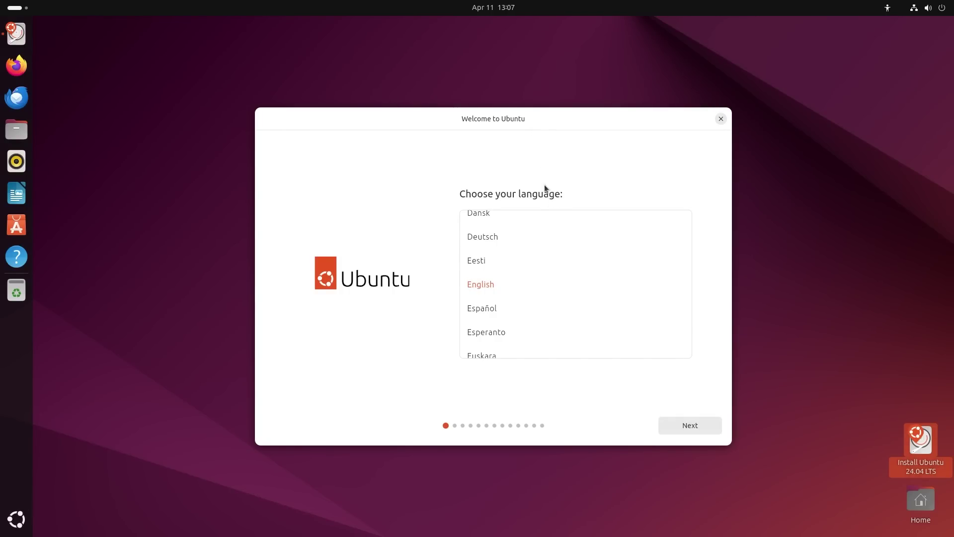
Nudge the installer window left and continue with English as the installation language.
{"action": "left_click_drag", "start_coordinate": [535, 123], "coordinate": [520, 126]}
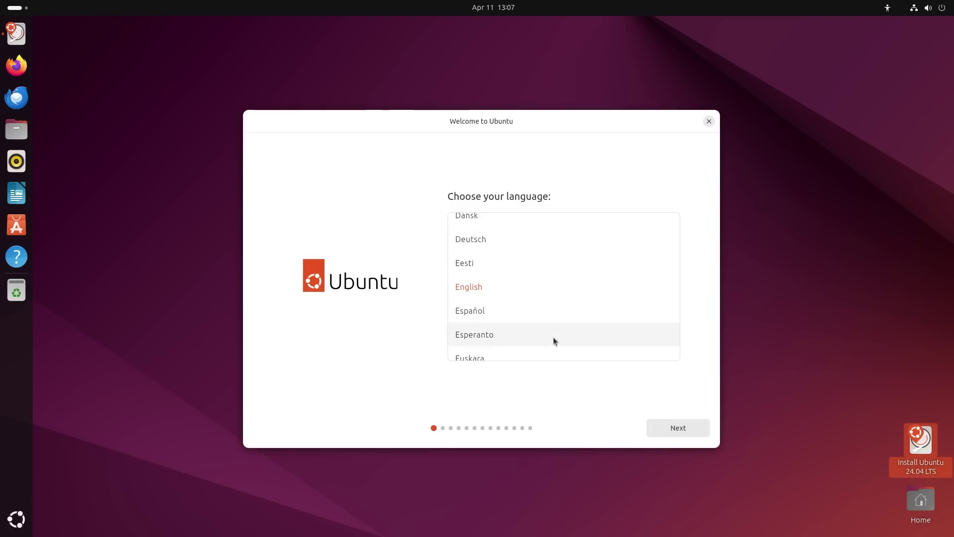
{"action": "left_click", "coordinate": [688, 428]}
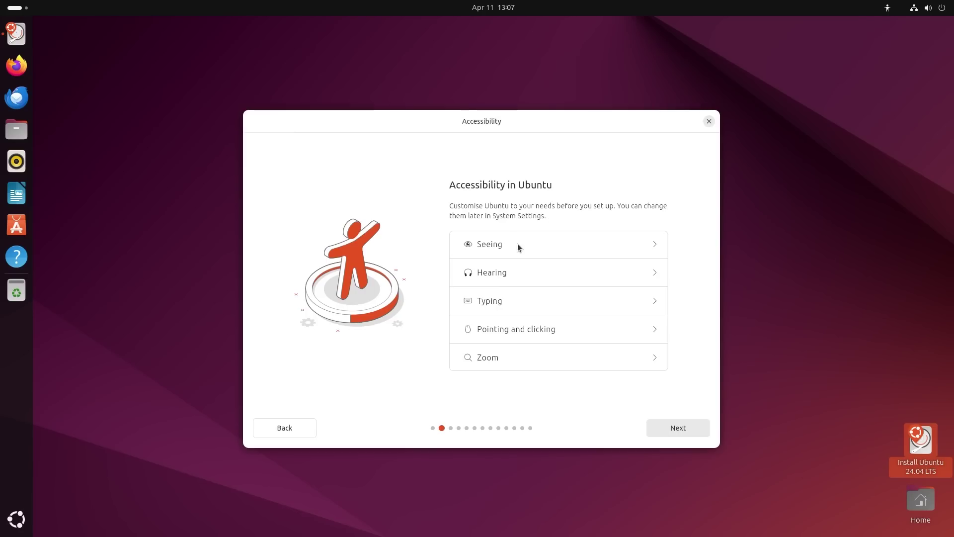
{"action": "left_click", "coordinate": [641, 246]}
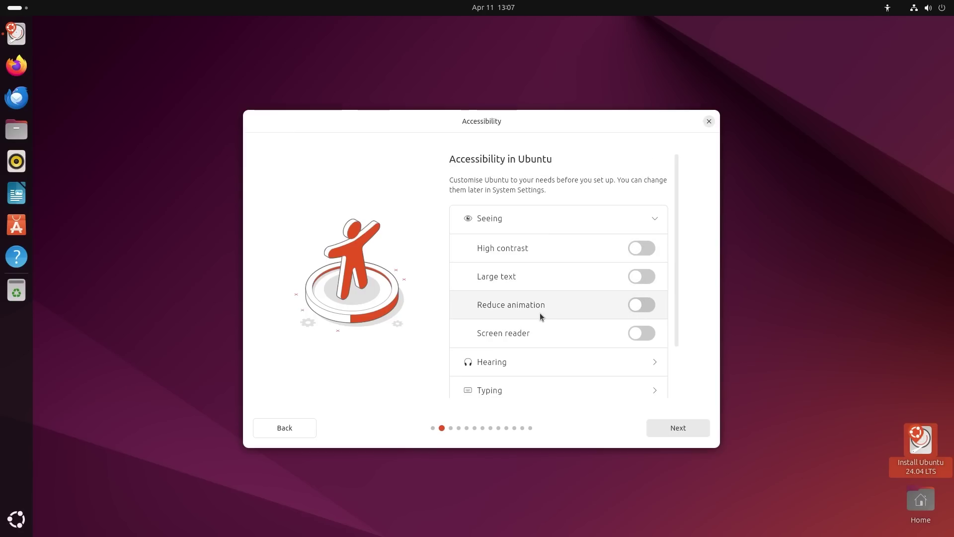
{"action": "left_click", "coordinate": [655, 219]}
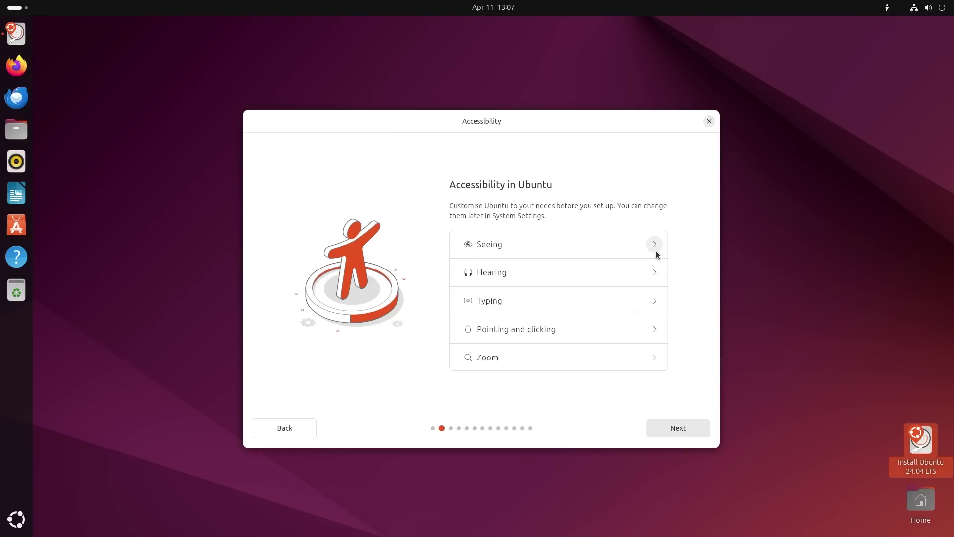
{"action": "left_click", "coordinate": [655, 272]}
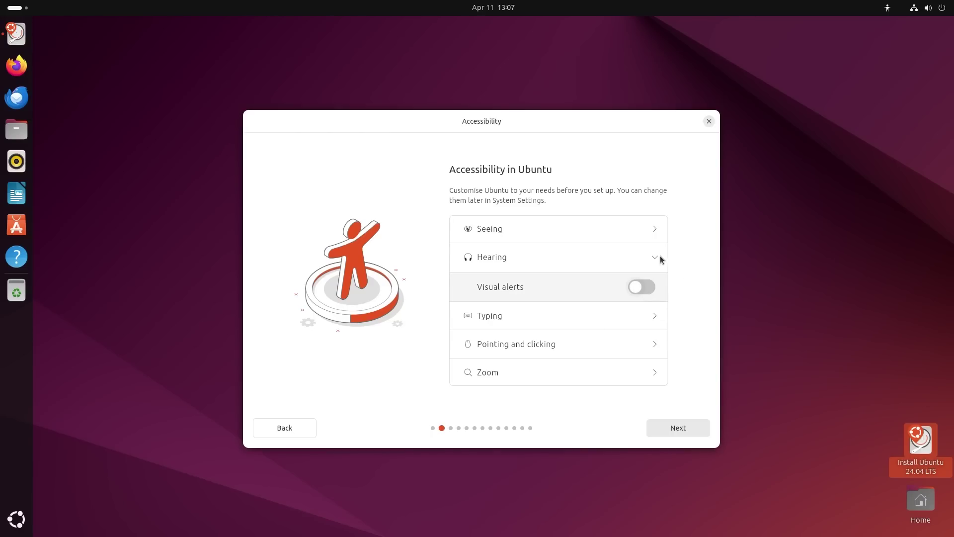
{"action": "left_click", "coordinate": [659, 257]}
{"action": "left_click", "coordinate": [656, 299]}
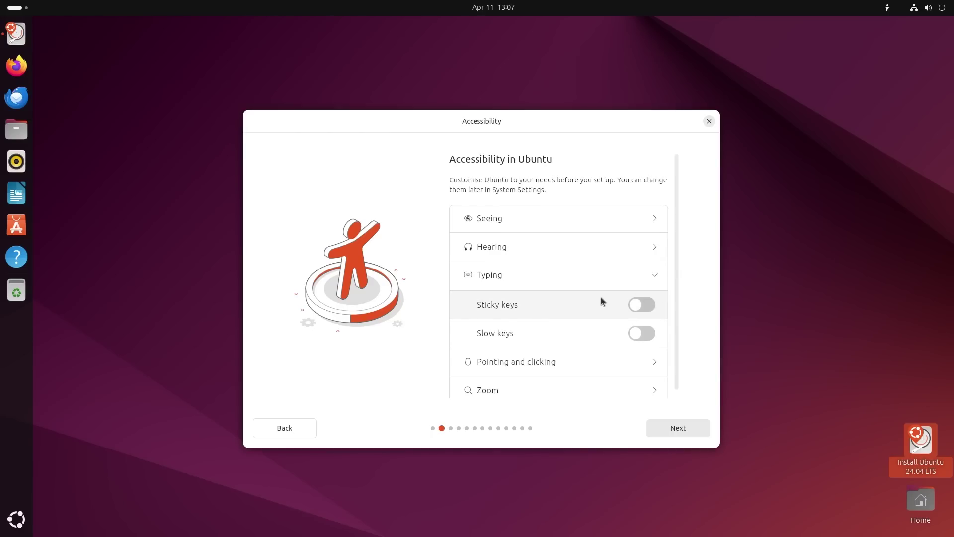
{"action": "left_click", "coordinate": [659, 277]}
{"action": "left_click", "coordinate": [656, 328]}
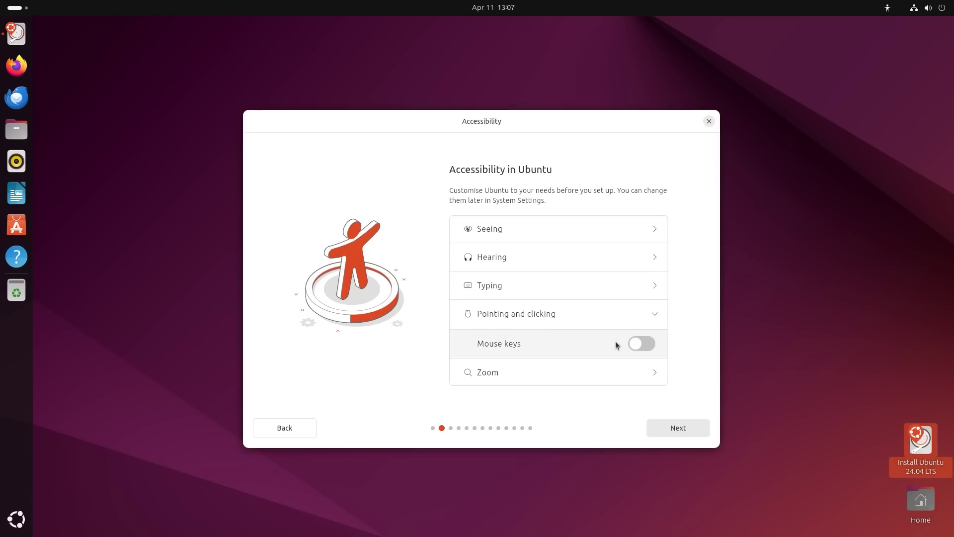
{"action": "left_click", "coordinate": [655, 316]}
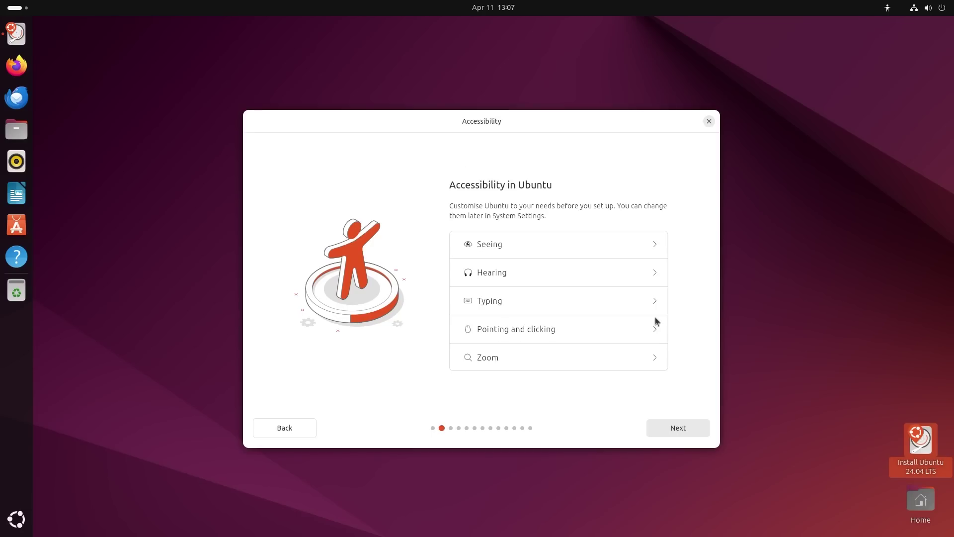
{"action": "left_click", "coordinate": [654, 358]}
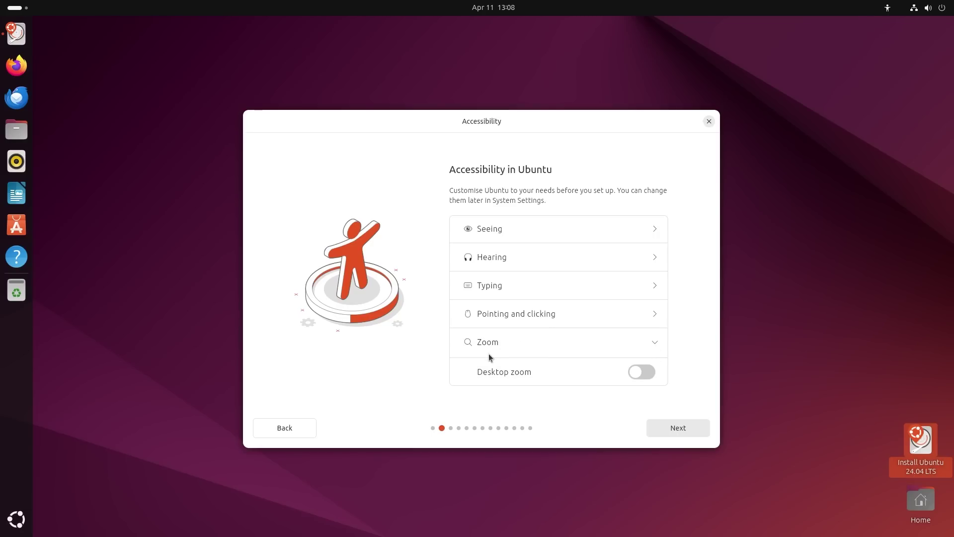
{"action": "left_click", "coordinate": [655, 343]}
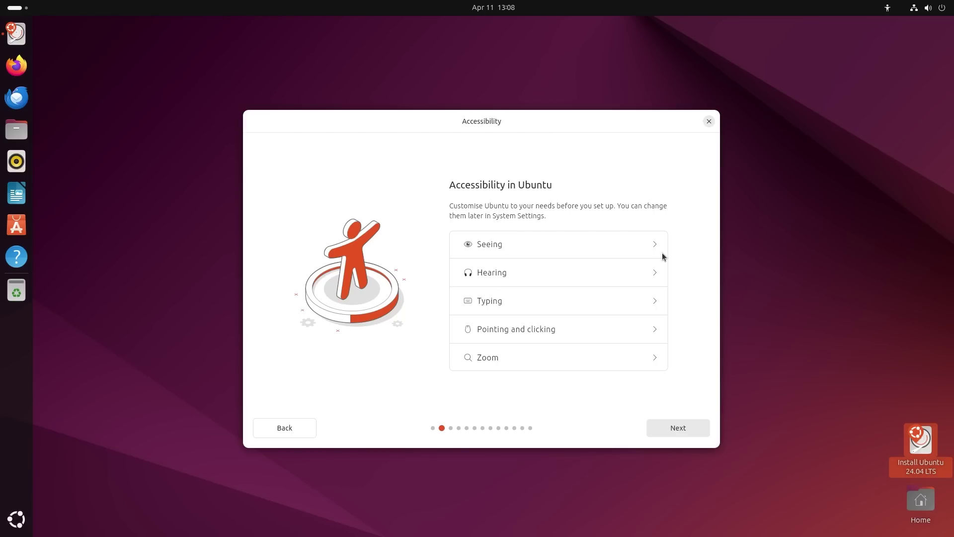
Keep the English (US) keyboard layout after test-typing 'changes you changes'.
{"action": "left_click", "coordinate": [669, 428]}
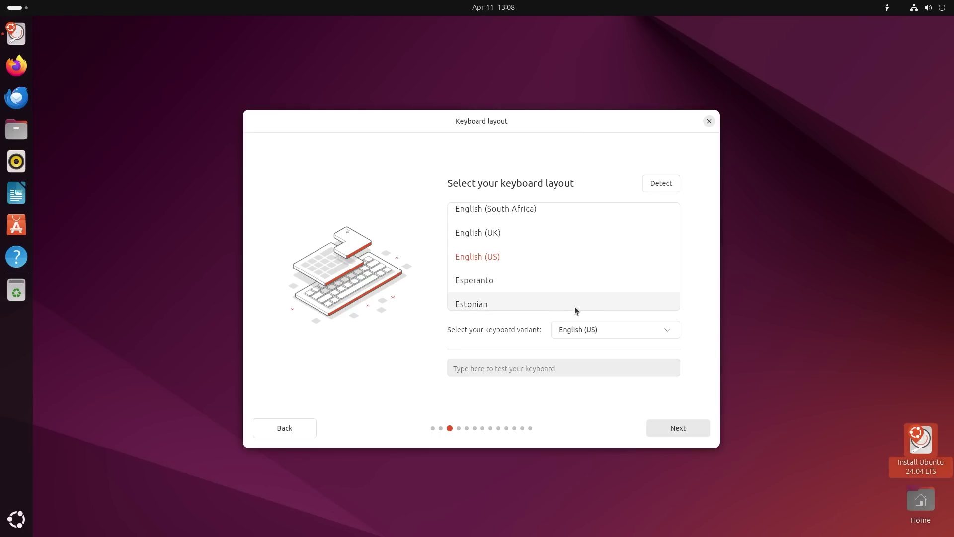
{"action": "left_click", "coordinate": [538, 369]}
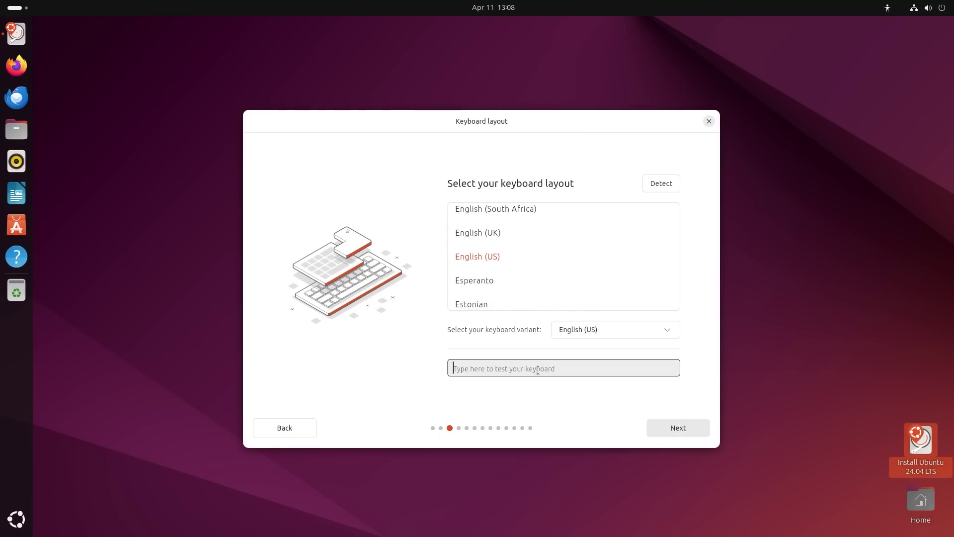
{"action": "type", "text": "changes you changes"}
{"action": "left_click", "coordinate": [677, 430]}
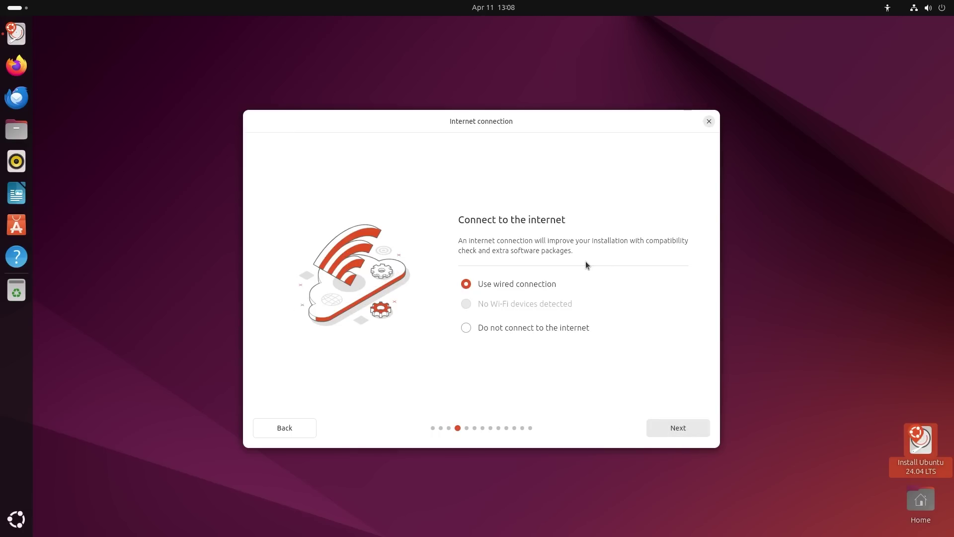
Choose not to connect to the internet and skip the installer update.
{"action": "left_click", "coordinate": [467, 331]}
{"action": "left_click", "coordinate": [683, 430]}
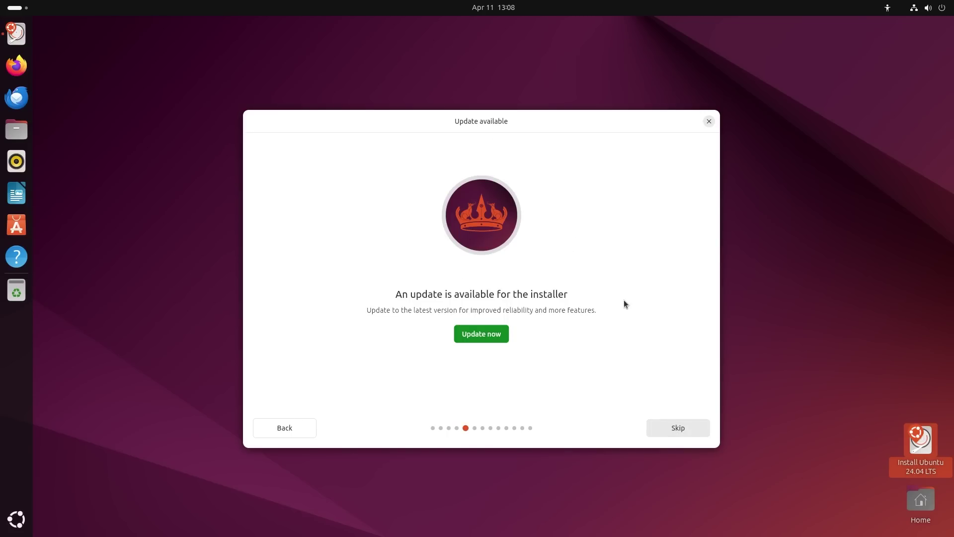
{"action": "left_click", "coordinate": [676, 432]}
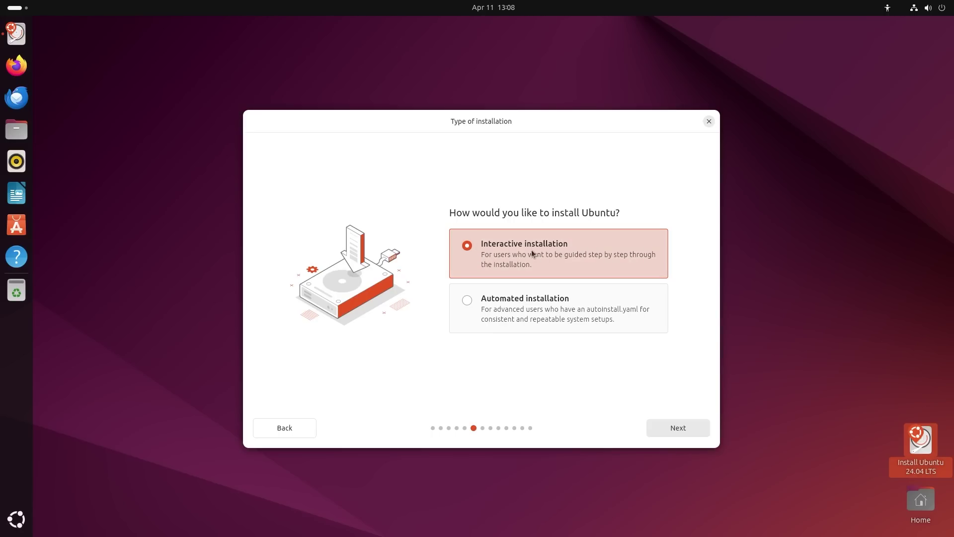
Preview Automated installation, then choose Interactive installation and continue.
{"action": "left_click", "coordinate": [467, 303]}
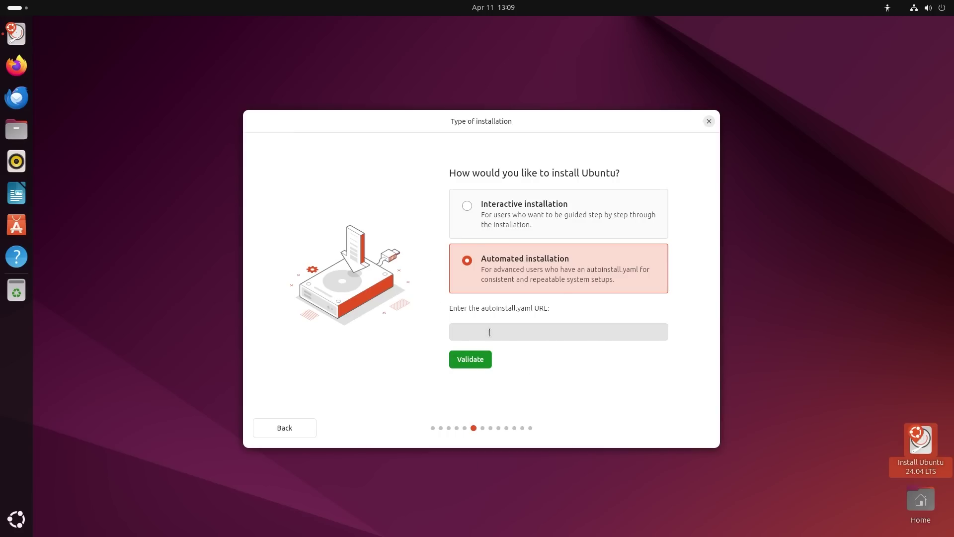
{"action": "left_click", "coordinate": [466, 205]}
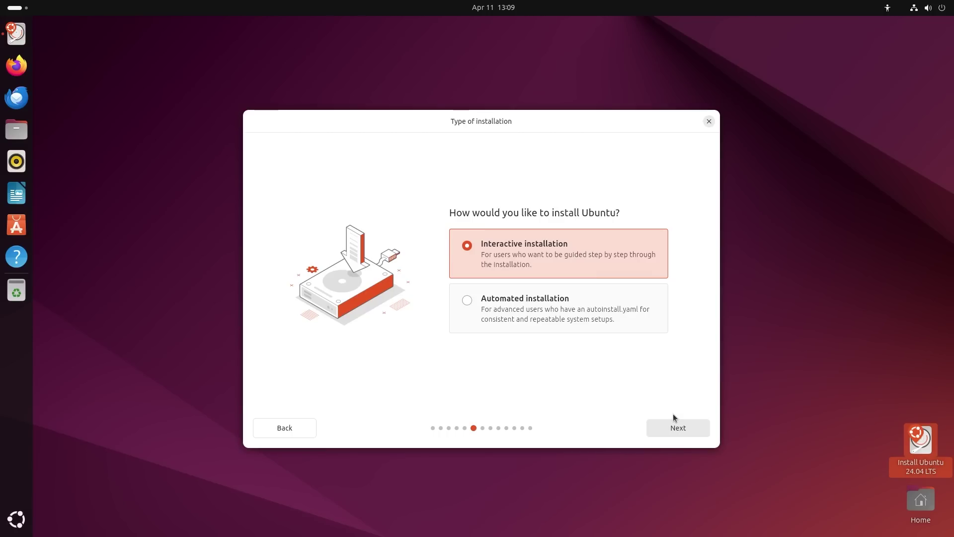
{"action": "left_click", "coordinate": [683, 428]}
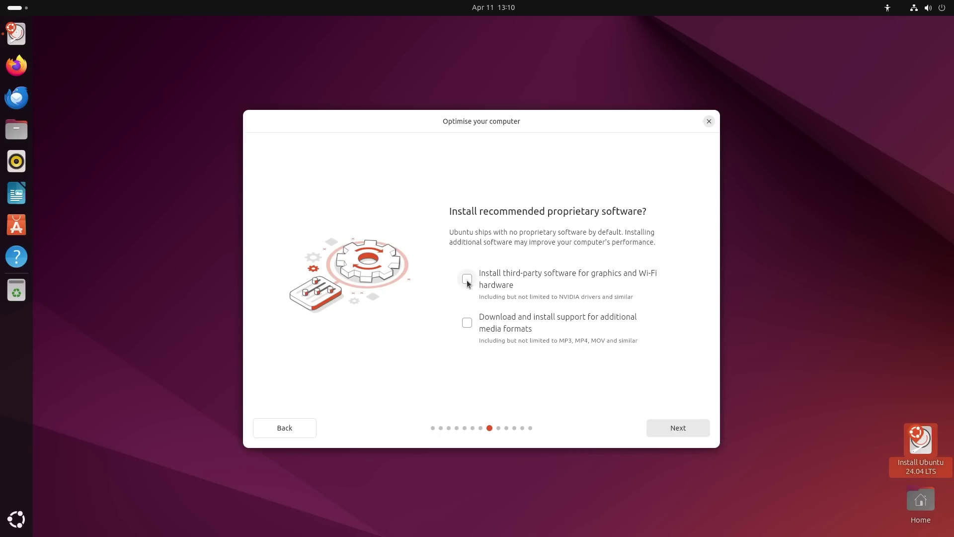
Add support for additional media formats, leave advanced disk features at none, and choose Manual installation.
{"action": "left_click", "coordinate": [467, 324]}
{"action": "left_click", "coordinate": [664, 430]}
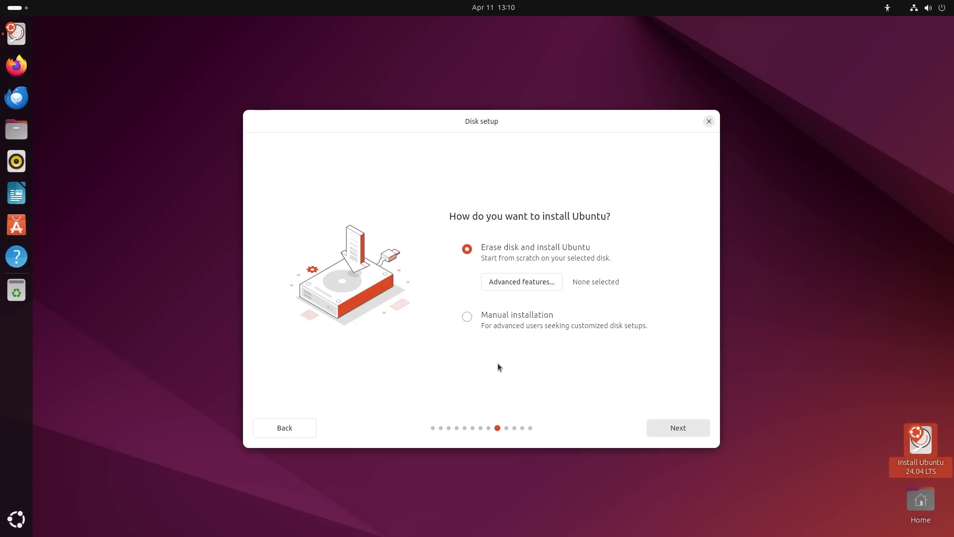
{"action": "left_click", "coordinate": [528, 283]}
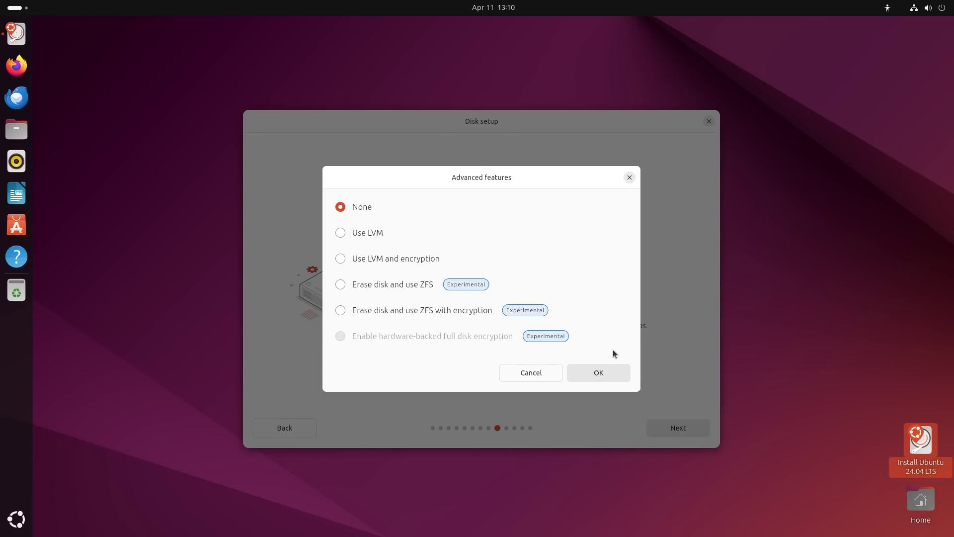
{"action": "left_click", "coordinate": [602, 372]}
{"action": "left_click", "coordinate": [466, 317]}
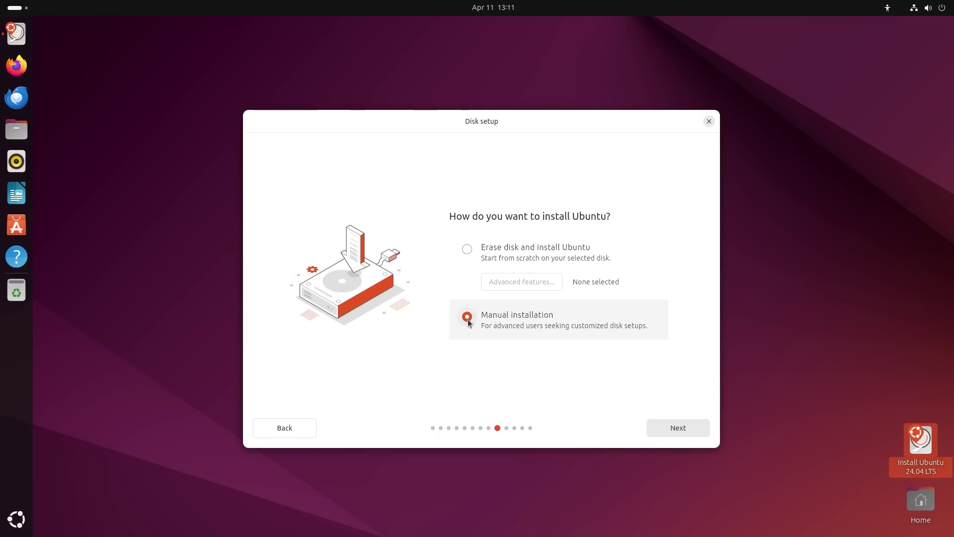
{"action": "left_click", "coordinate": [679, 427]}
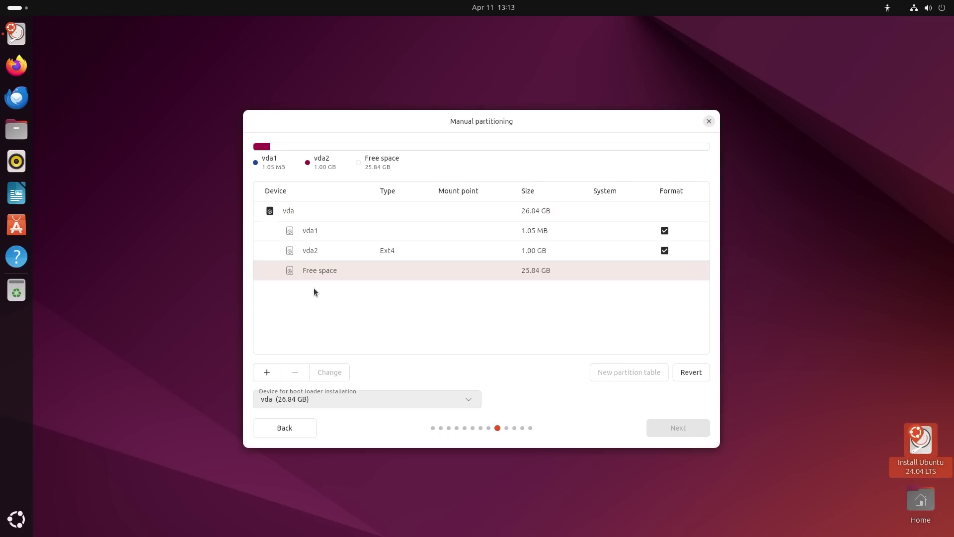
Create the 25.84 GB Ext4 partition vda3 and mount it at /.
{"action": "left_click", "coordinate": [266, 371]}
{"action": "left_click", "coordinate": [580, 338]}
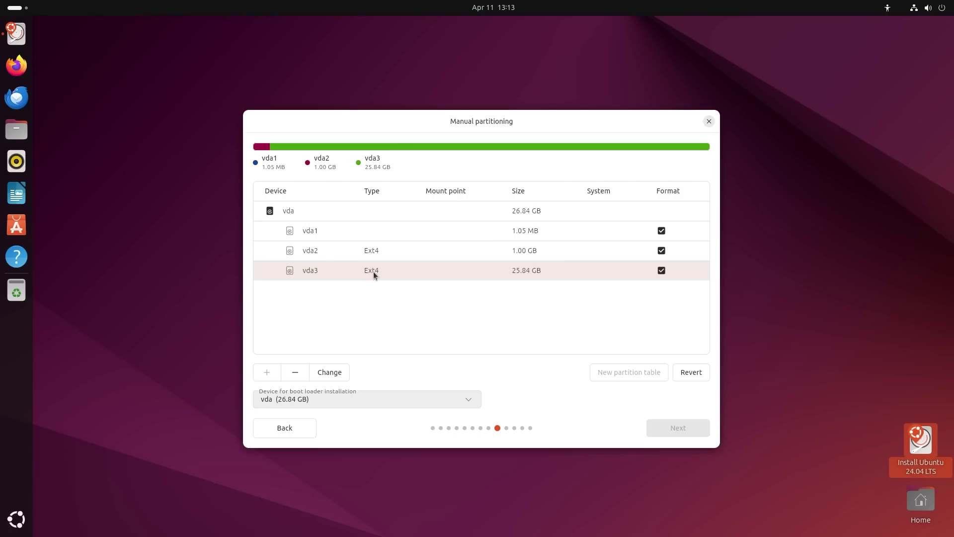
{"action": "left_click", "coordinate": [329, 372]}
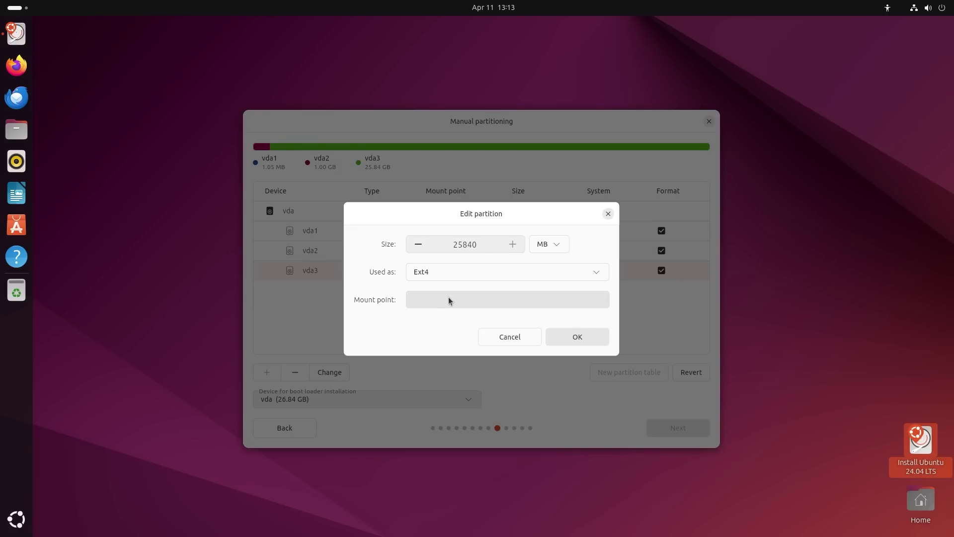
{"action": "left_click", "coordinate": [476, 301]}
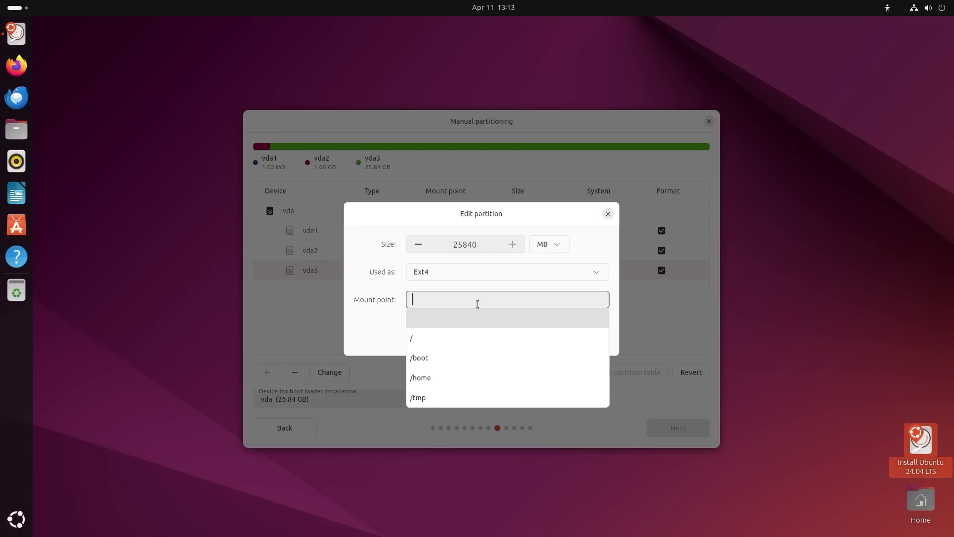
{"action": "left_click", "coordinate": [425, 337]}
{"action": "left_click", "coordinate": [559, 336]}
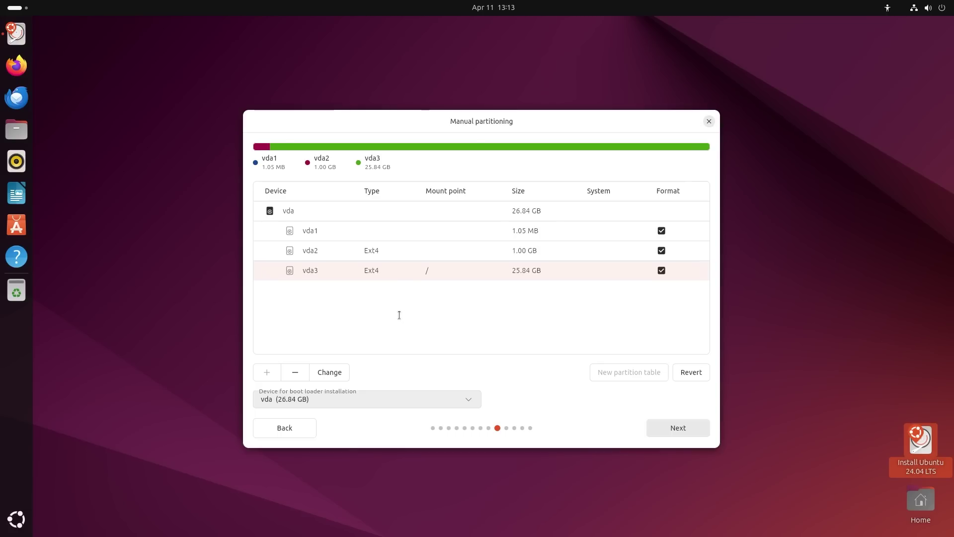
Mount vda2 at /boot, then go back and choose Erase disk and install Ubuntu.
{"action": "left_click", "coordinate": [378, 247]}
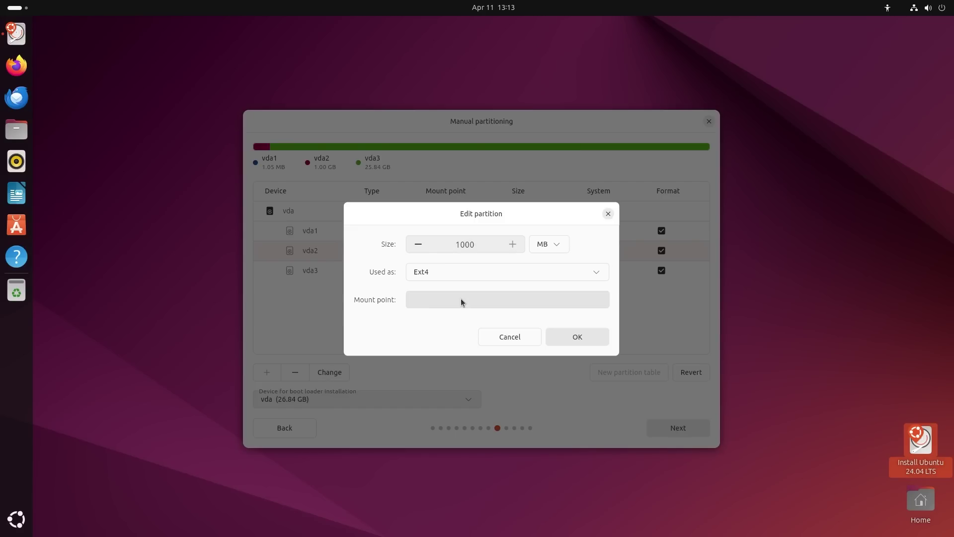
{"action": "left_click", "coordinate": [461, 299]}
{"action": "left_click", "coordinate": [428, 360]}
{"action": "left_click", "coordinate": [577, 337]}
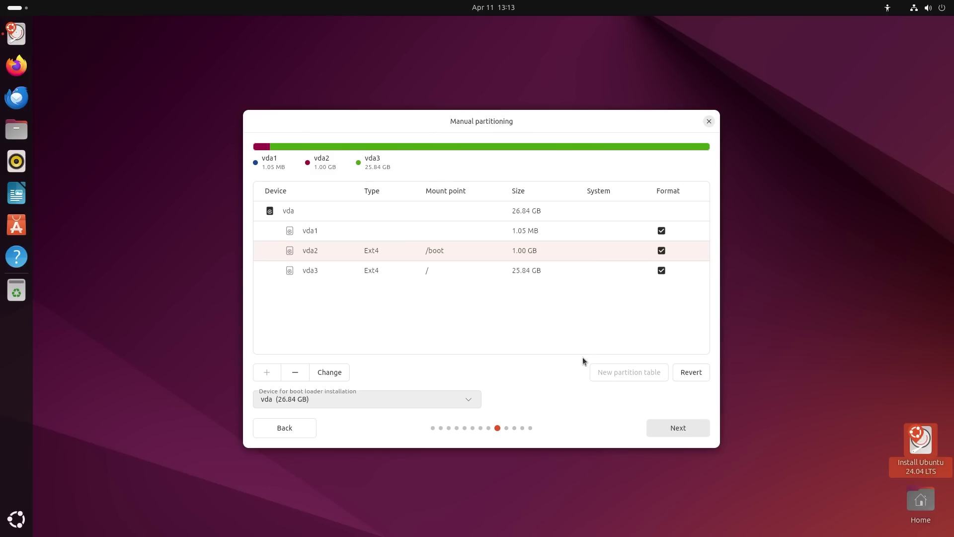
{"action": "left_click", "coordinate": [279, 426]}
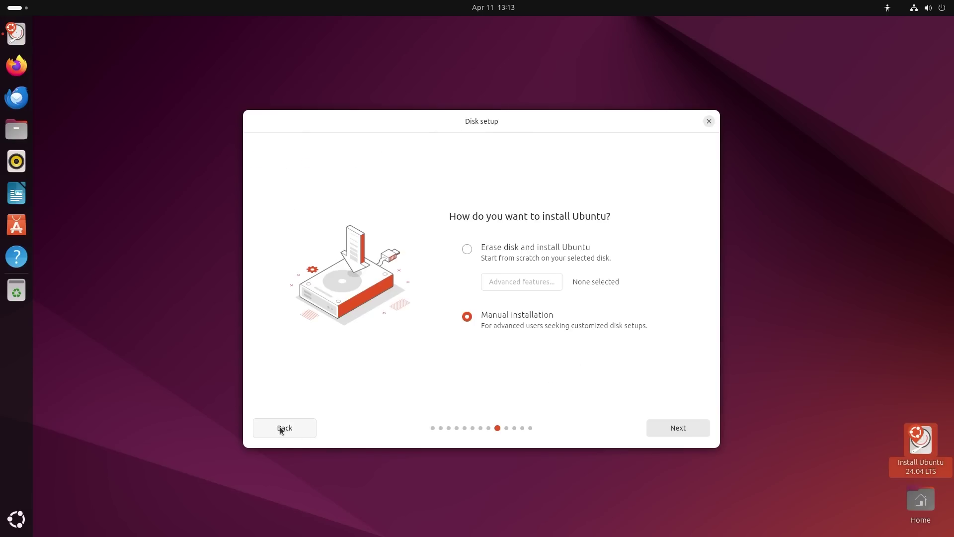
{"action": "left_click", "coordinate": [467, 249]}
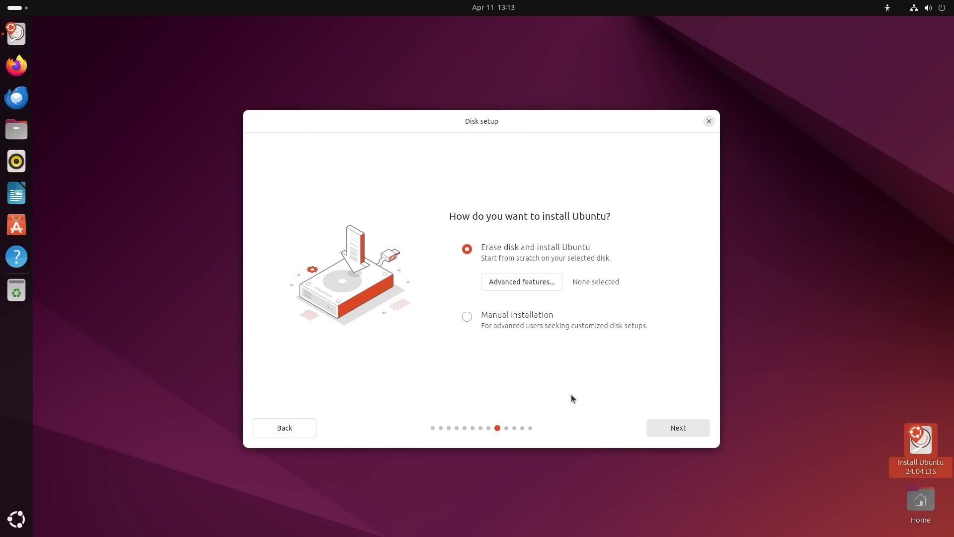
Enter the person's full name and shorten the computer name to end in 'PC'.
{"action": "left_click", "coordinate": [690, 432]}
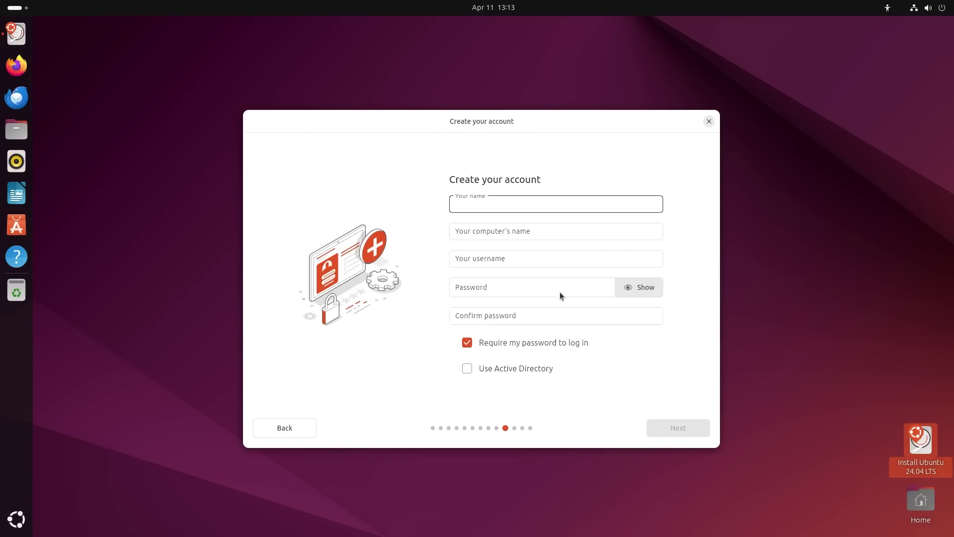
{"action": "left_click", "coordinate": [461, 258]}
{"action": "type", "text": "Anirban"}
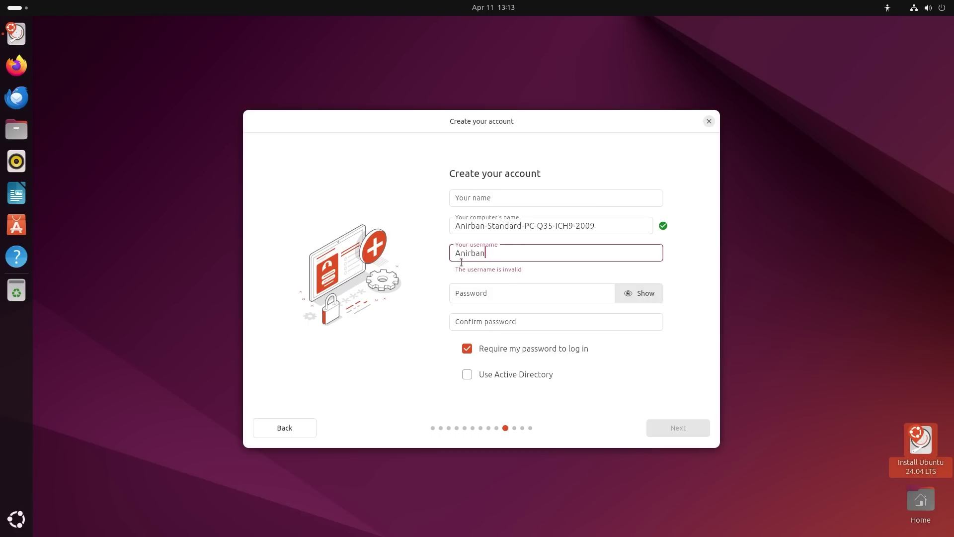
{"action": "key", "text": "ctrl+a"}
{"action": "left_click", "coordinate": [494, 199]}
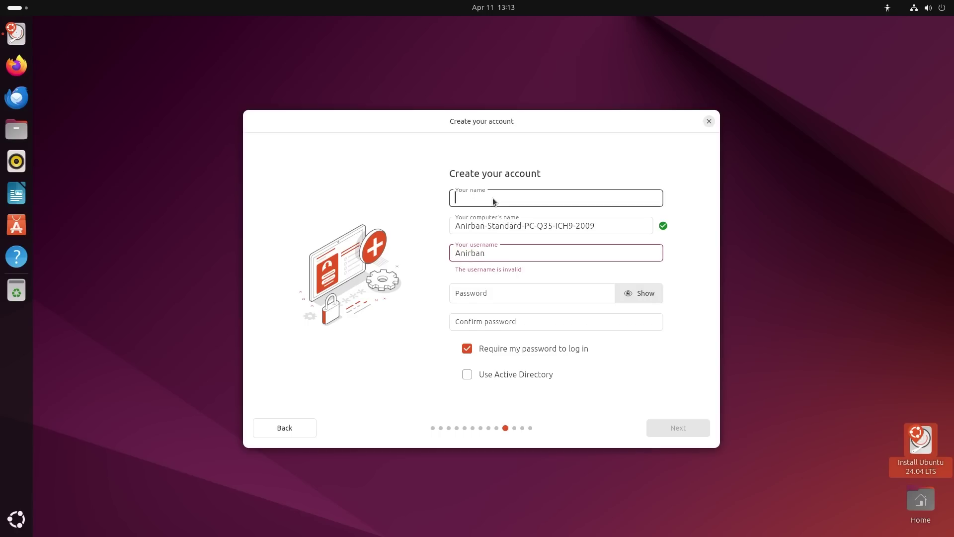
{"action": "type", "text": "Anirban"}
{"action": "left_click_drag", "start_coordinate": [599, 226], "coordinate": [485, 238]}
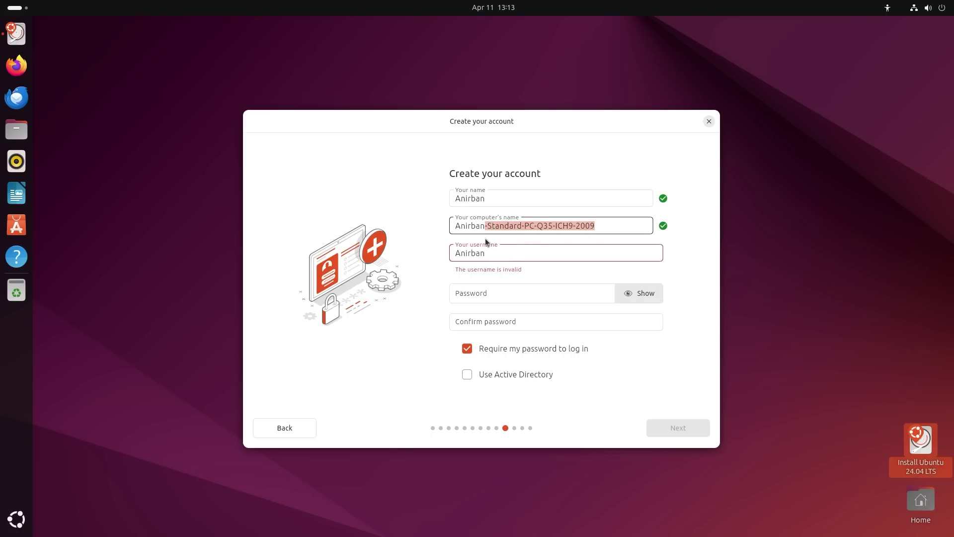
{"action": "key", "text": "BackSpace"}
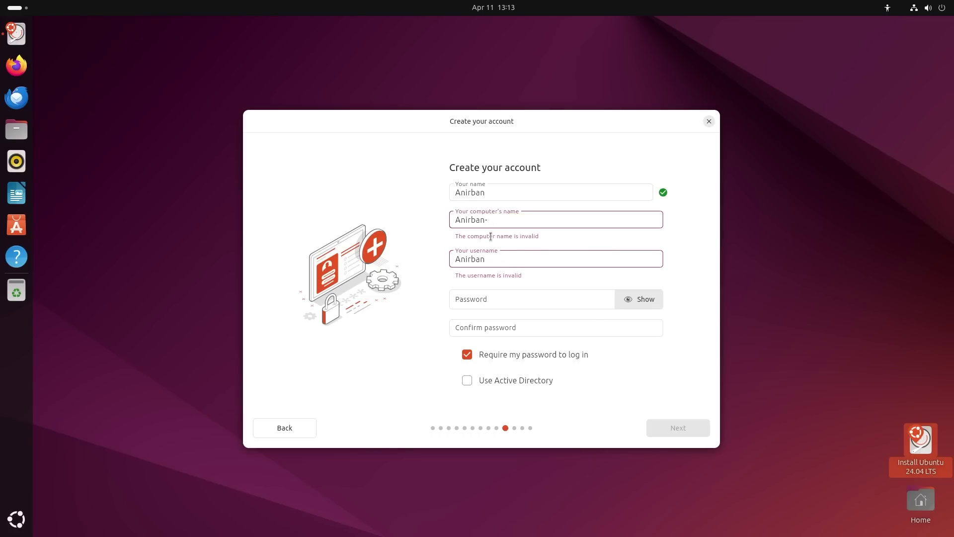
{"action": "type", "text": "PC"}
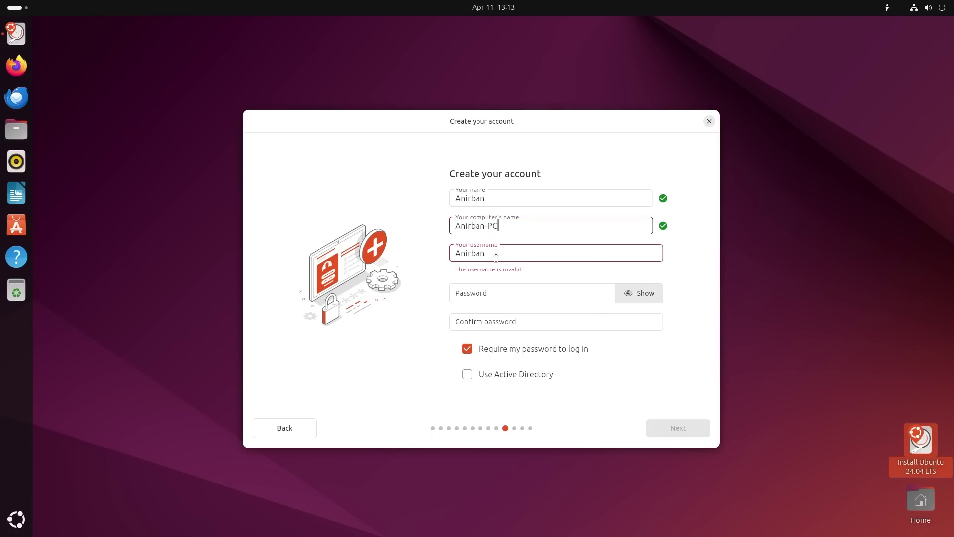
Fill in the username and a matching password and confirmation, then proceed.
{"action": "key", "text": "Tab"}
{"action": "type", "text": "anirb"}
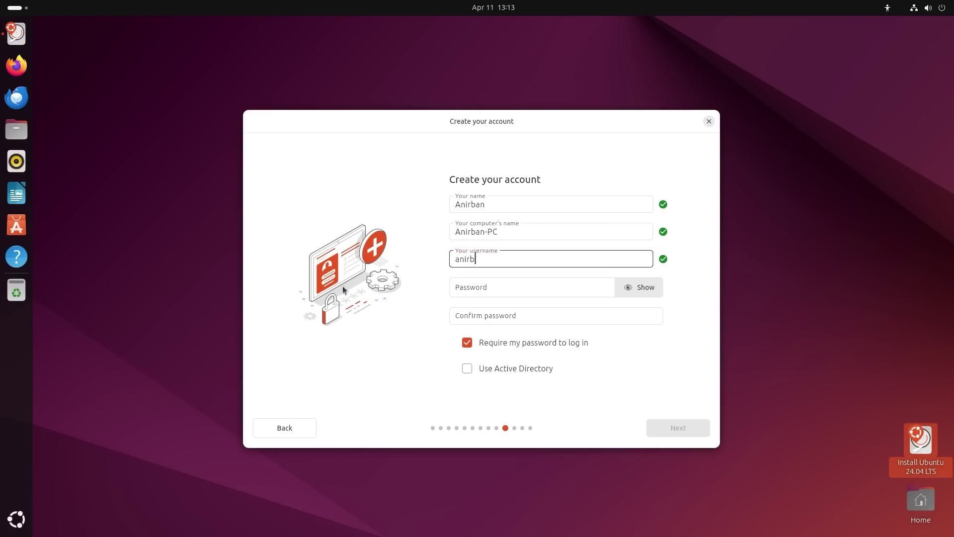
{"action": "type", "text": "an007"}
{"action": "left_click", "coordinate": [520, 280]}
{"action": "type", "text": "1234"}
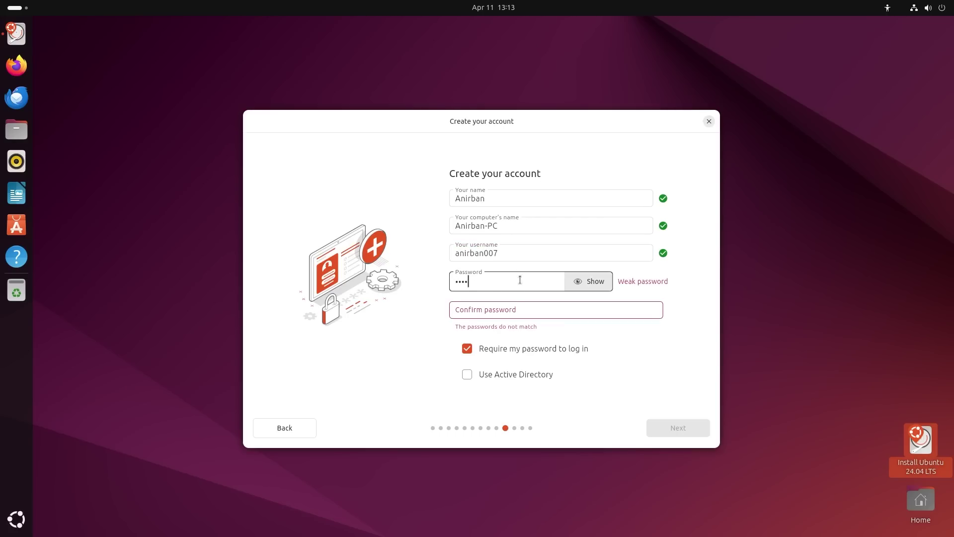
{"action": "left_click", "coordinate": [537, 307]}
{"action": "type", "text": "1234"}
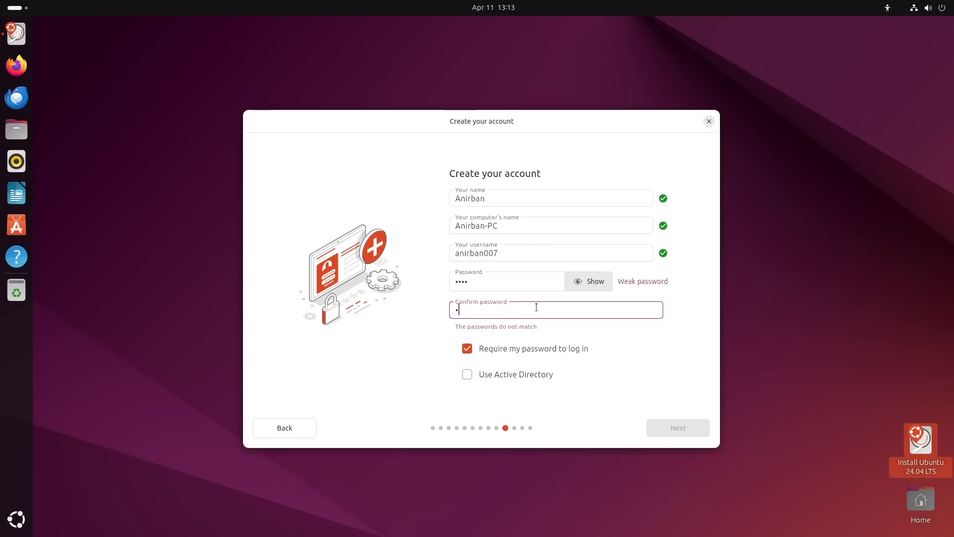
{"action": "key", "text": "Tab"}
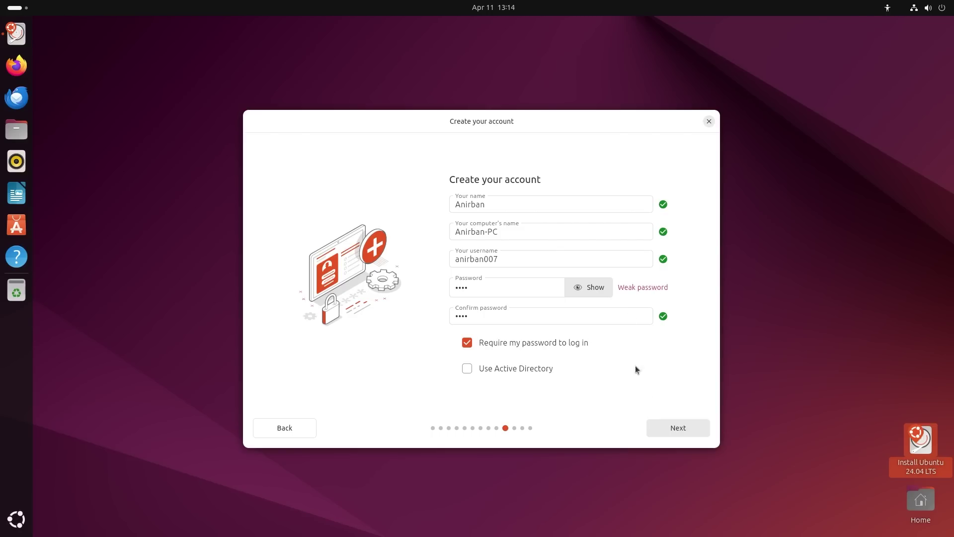
{"action": "left_click", "coordinate": [688, 429]}
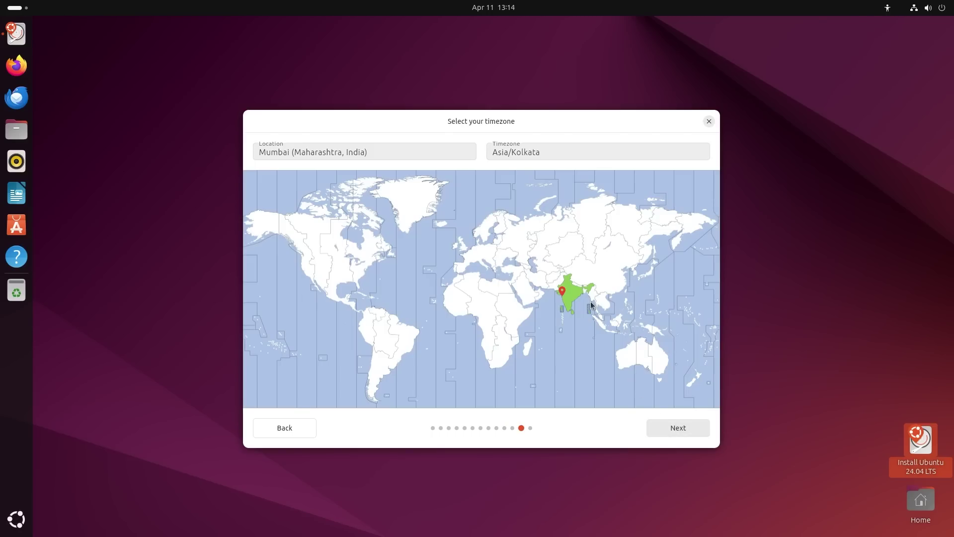
Search 'kolkata', select Kolkata (West Bengal, India) for Asia/Kolkata, and launch the installation.
{"action": "left_click", "coordinate": [581, 292]}
{"action": "left_click", "coordinate": [318, 152]}
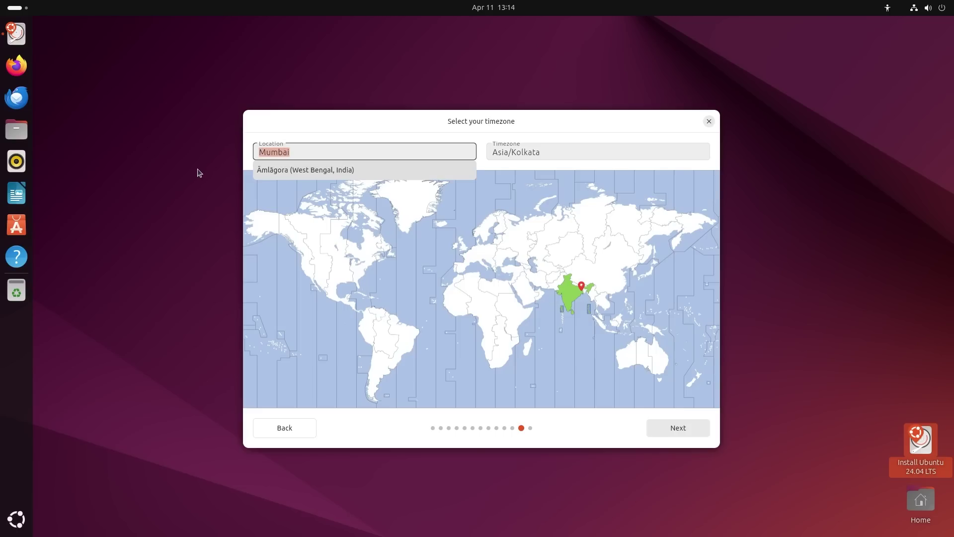
{"action": "type", "text": "kolkata"}
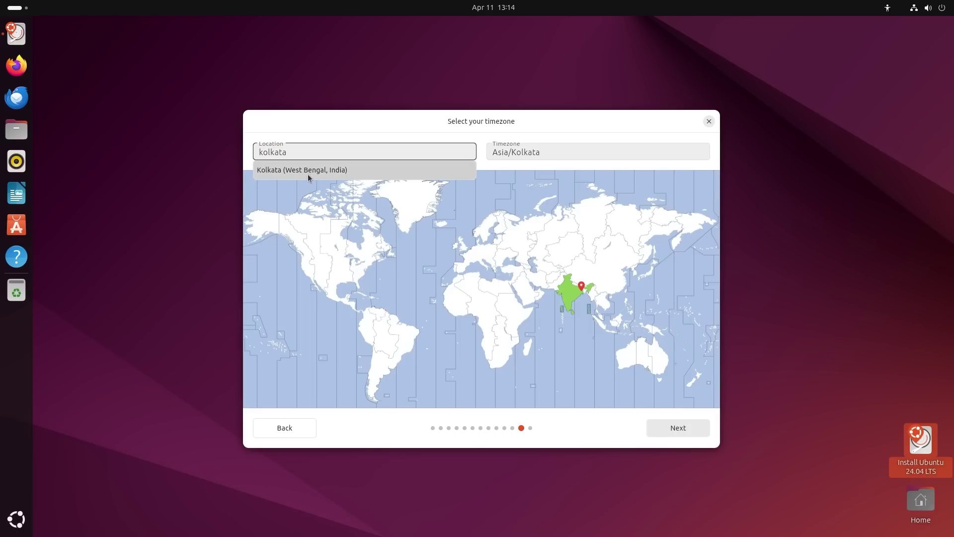
{"action": "left_click", "coordinate": [309, 172]}
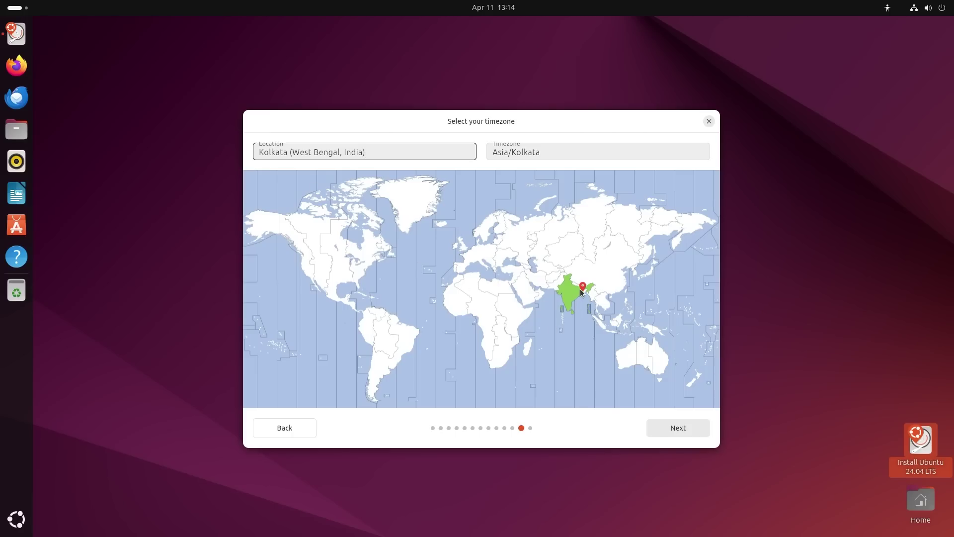
{"action": "left_click", "coordinate": [670, 429]}
{"action": "left_click", "coordinate": [670, 429]}
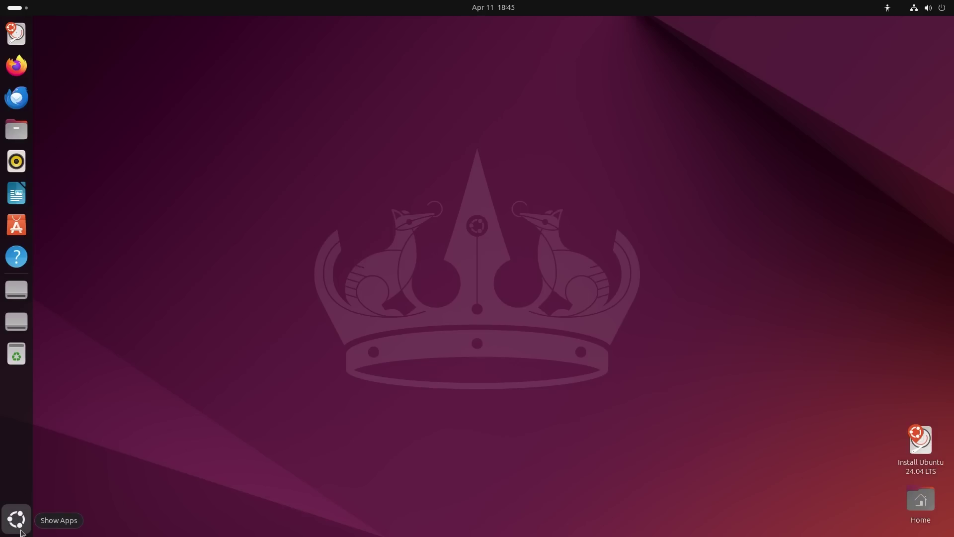
Switch to the second workspace through the overview, then return to the first.
{"action": "left_click", "coordinate": [24, 8]}
{"action": "left_click", "coordinate": [945, 189]}
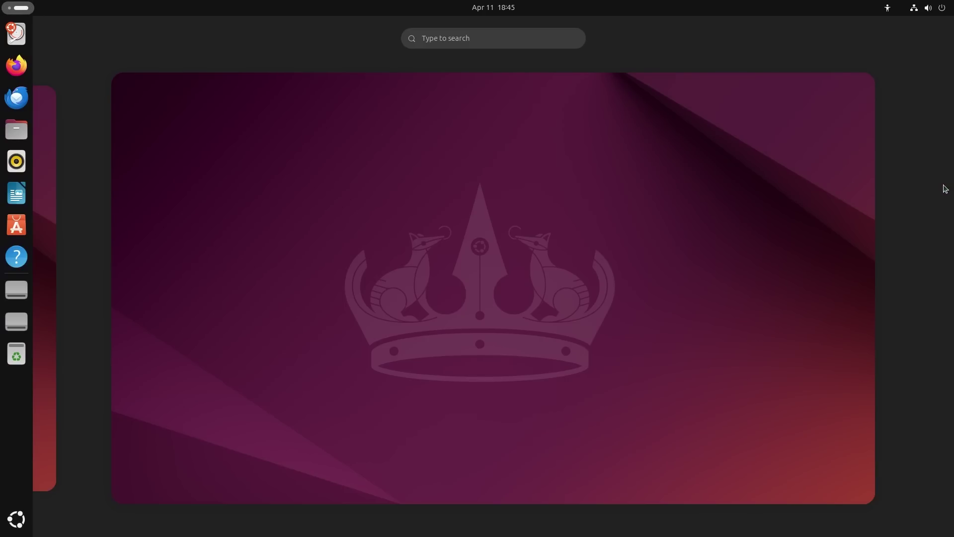
{"action": "left_click", "coordinate": [355, 248]}
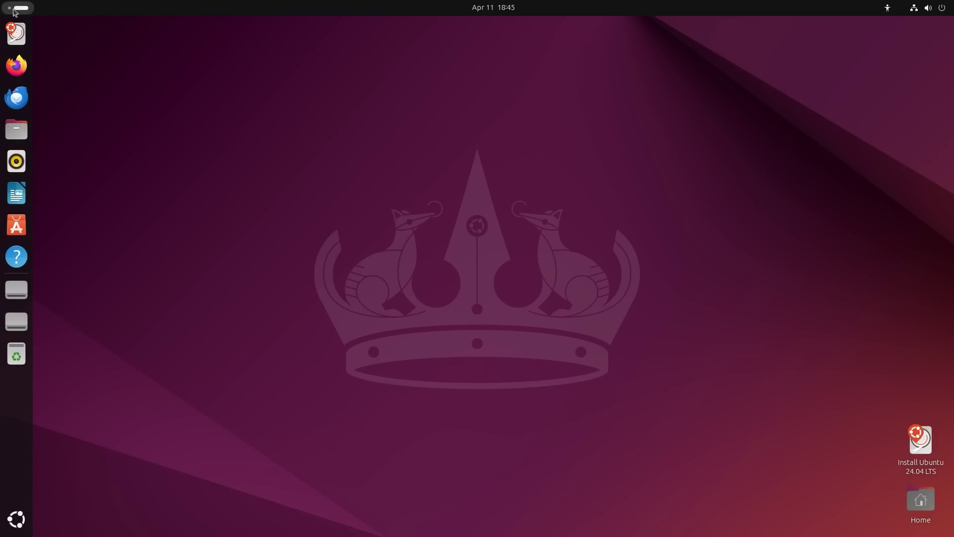
{"action": "left_click", "coordinate": [13, 11]}
{"action": "left_click", "coordinate": [51, 150]}
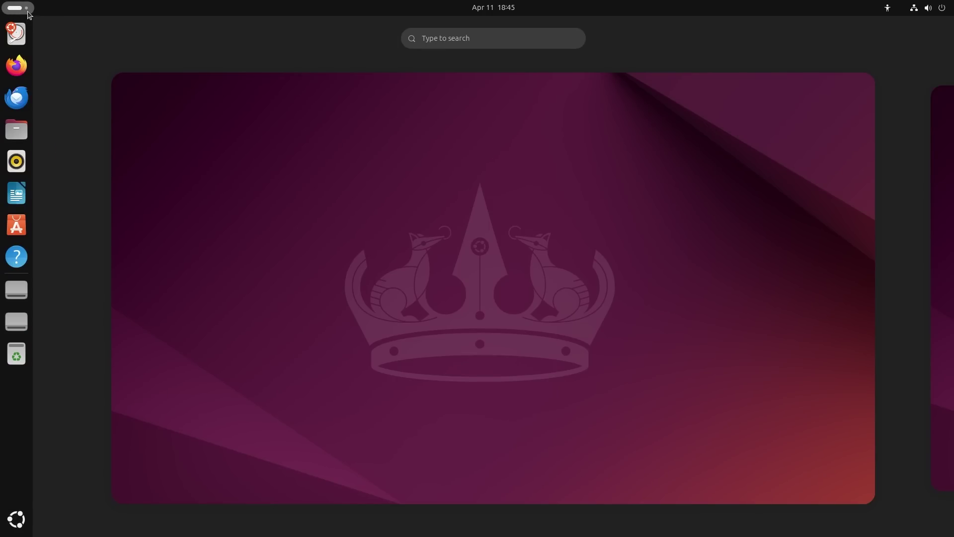
{"action": "left_click", "coordinate": [384, 145]}
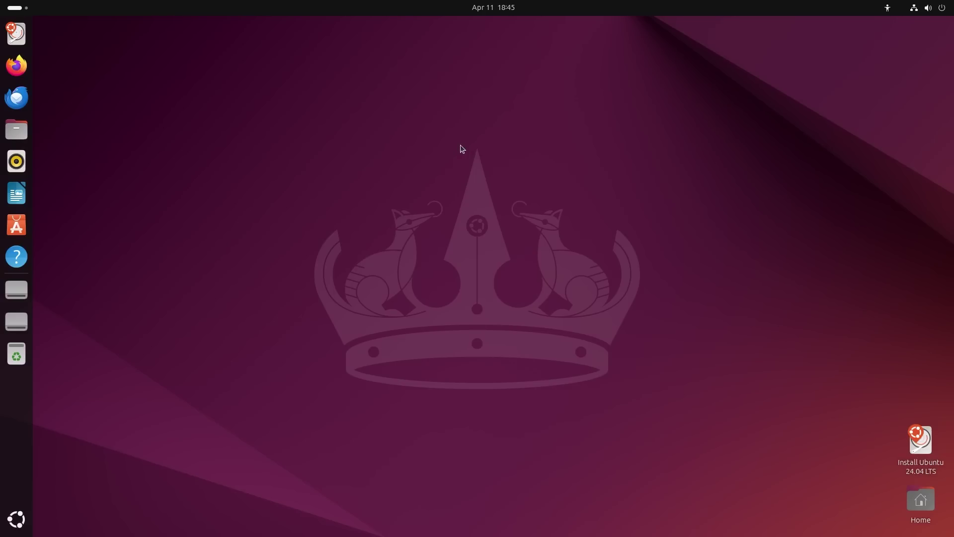
View the calendar and notifications panel, then bring up the top-bar accessibility menu.
{"action": "left_click", "coordinate": [494, 7]}
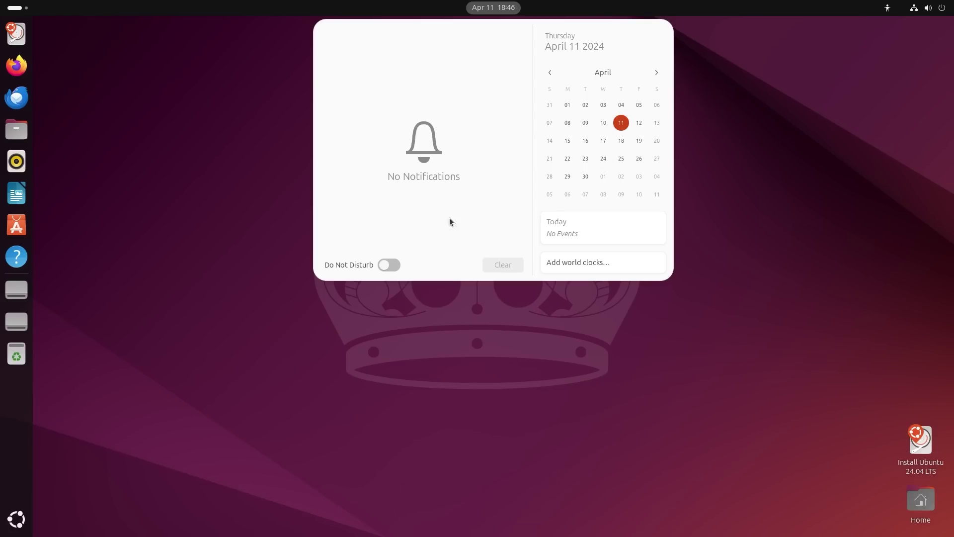
{"action": "left_click", "coordinate": [789, 179]}
{"action": "left_click", "coordinate": [888, 12]}
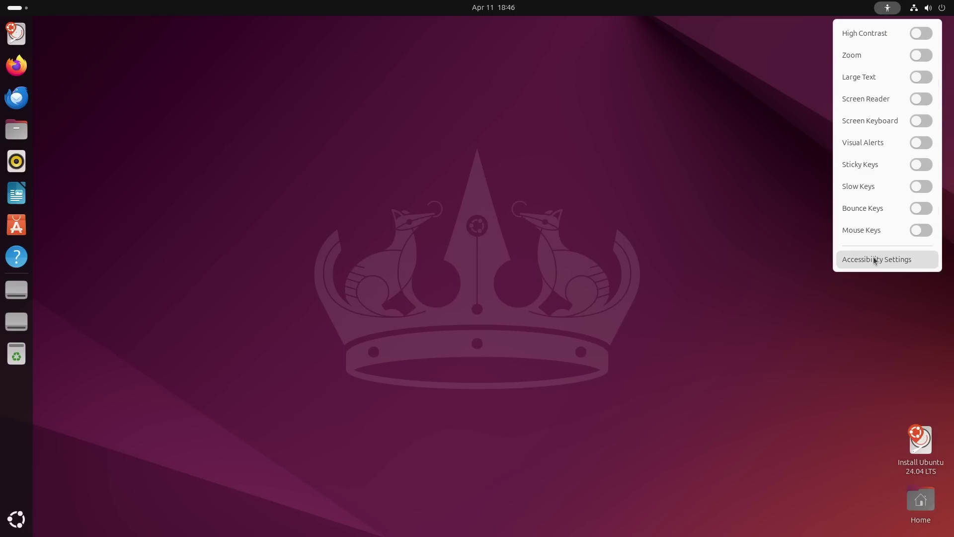
Open Accessibility and system Settings, minimizing each, and cancel a started screenshot.
{"action": "left_click", "coordinate": [883, 267]}
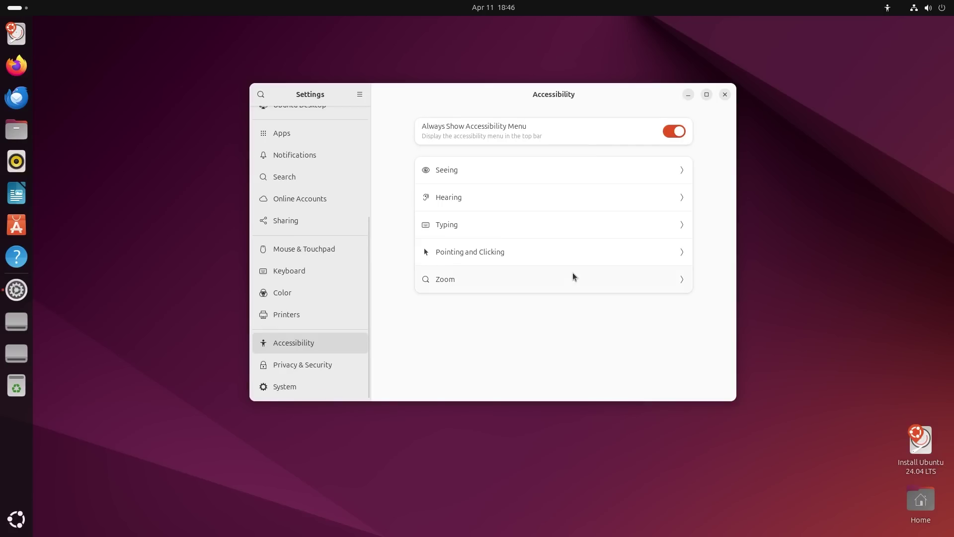
{"action": "left_click", "coordinate": [688, 94]}
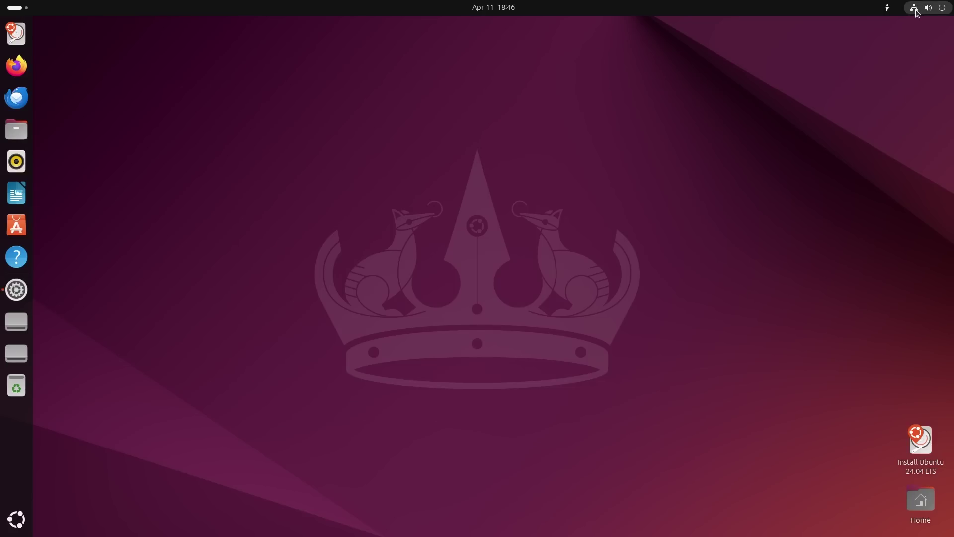
{"action": "left_click", "coordinate": [917, 9]}
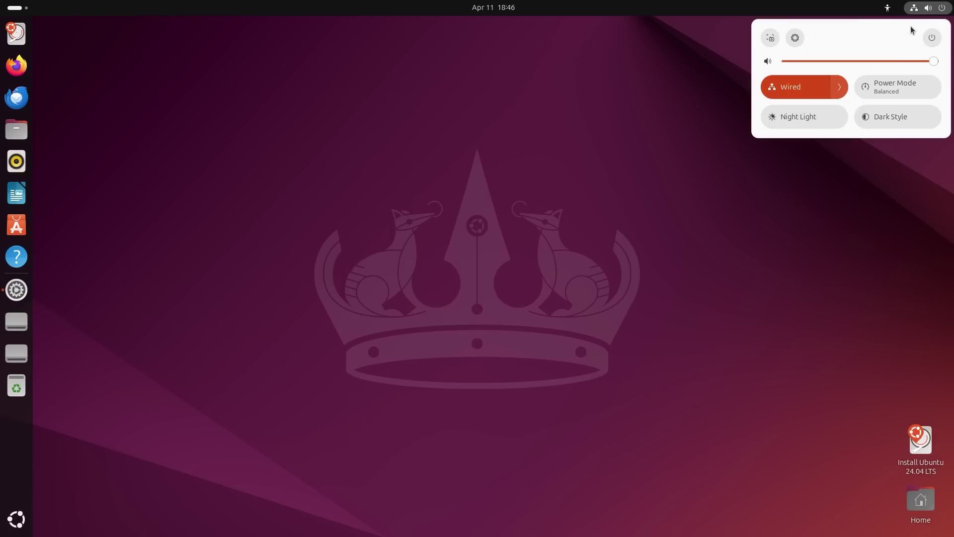
{"action": "left_click", "coordinate": [769, 39]}
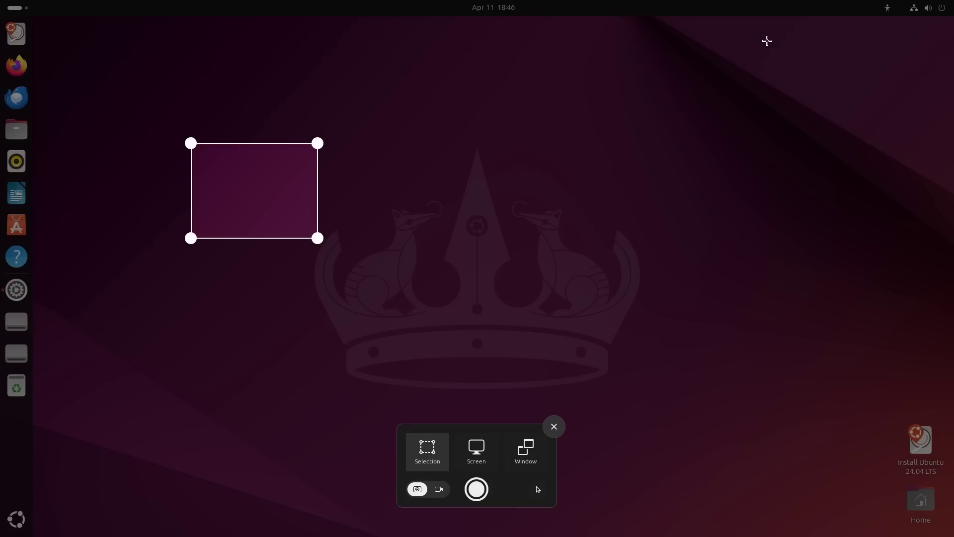
{"action": "left_click", "coordinate": [562, 422]}
{"action": "left_click", "coordinate": [925, 8]}
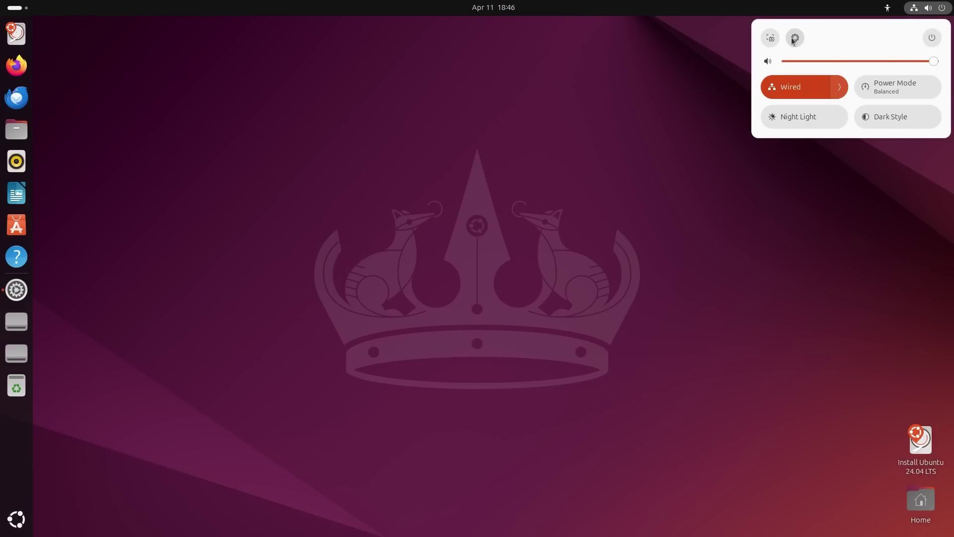
{"action": "left_click", "coordinate": [794, 39]}
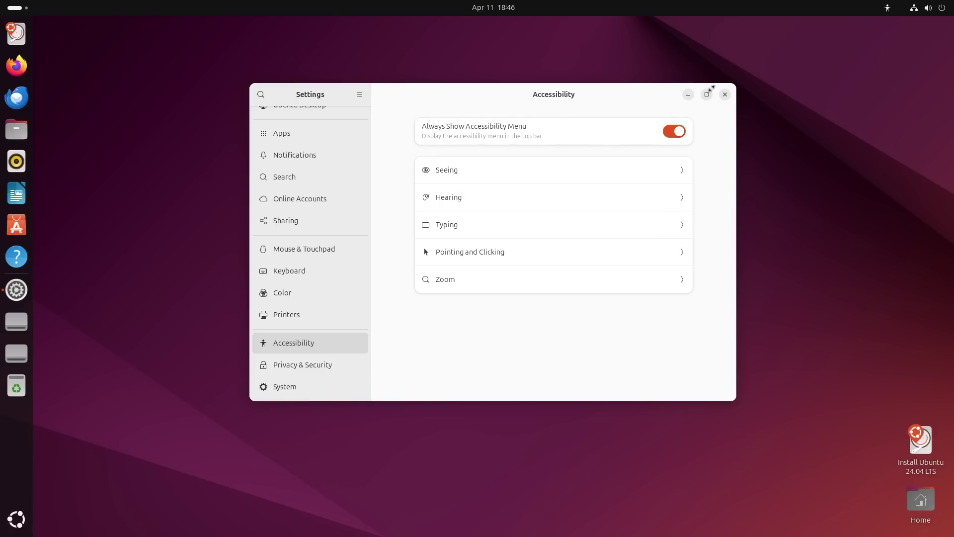
{"action": "left_click", "coordinate": [688, 95]}
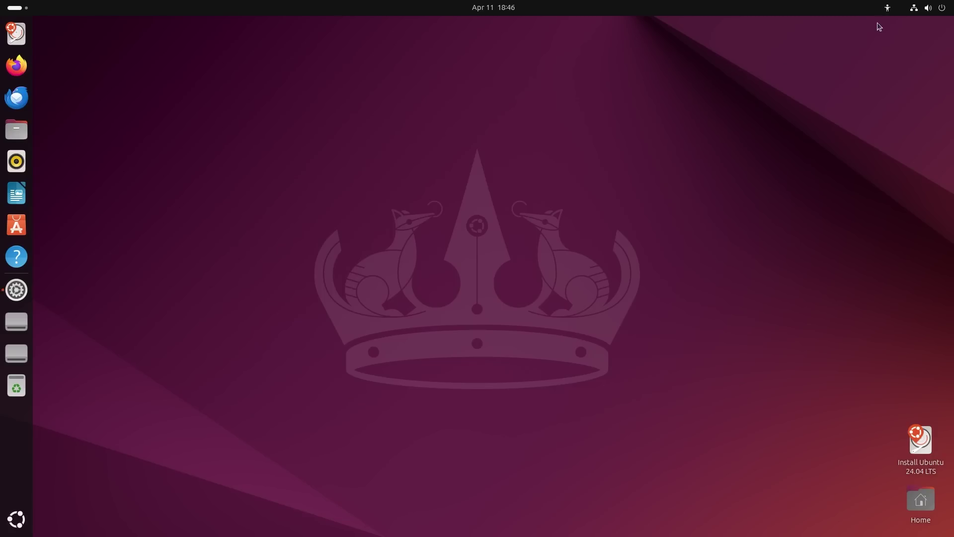
Drag the quick-settings volume slider fully right to maximum volume.
{"action": "left_click", "coordinate": [917, 15]}
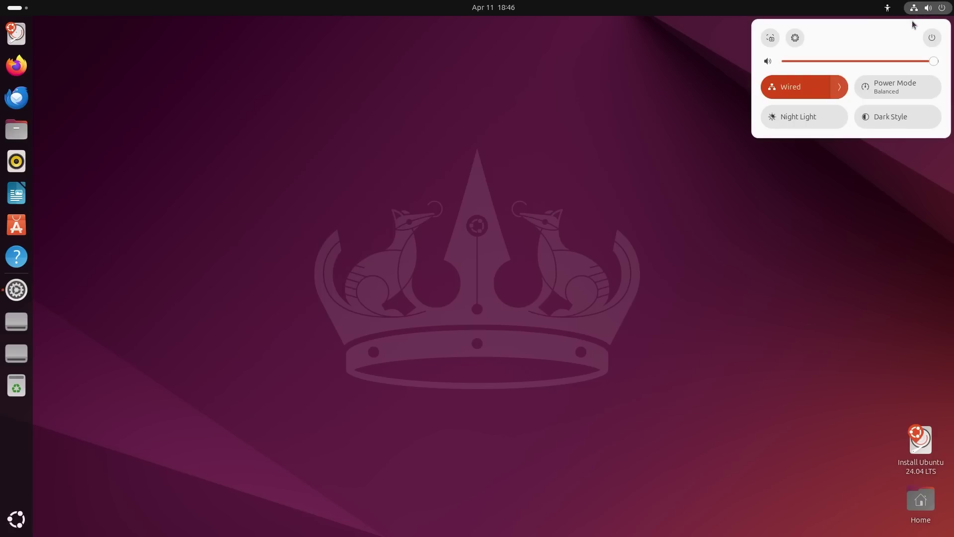
{"action": "left_click", "coordinate": [932, 40]}
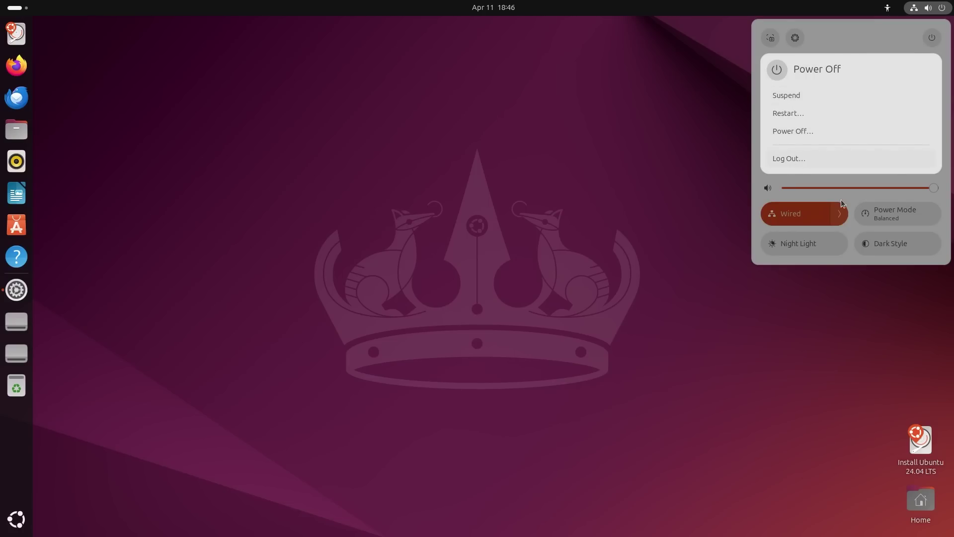
{"action": "left_click", "coordinate": [890, 57]}
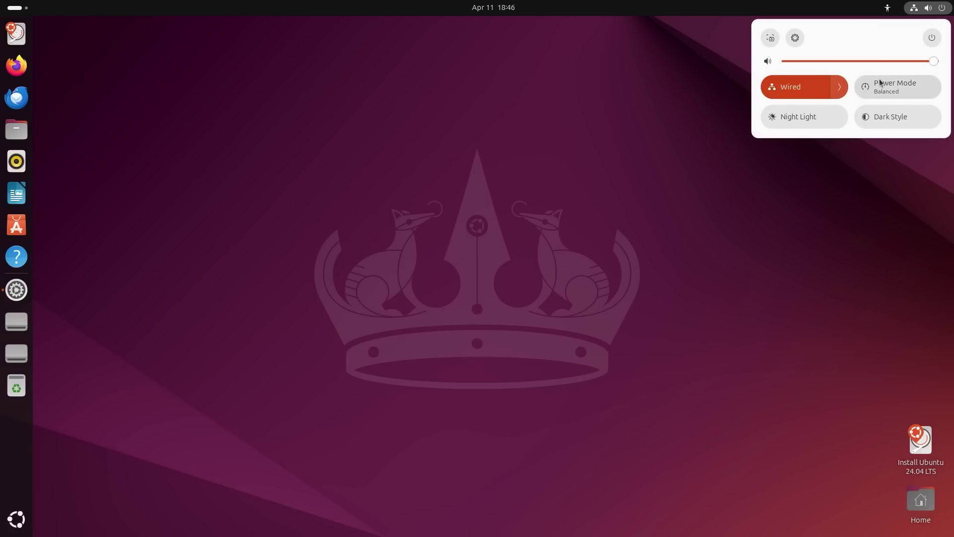
{"action": "mouse_move", "coordinate": [920, 64]}
{"action": "left_mouse_down"}
{"action": "mouse_move", "coordinate": [855, 74]}
{"action": "mouse_move", "coordinate": [834, 64]}
{"action": "mouse_move", "coordinate": [934, 66]}
{"action": "mouse_move", "coordinate": [822, 70]}
{"action": "mouse_move", "coordinate": [919, 58]}
{"action": "left_mouse_up"}
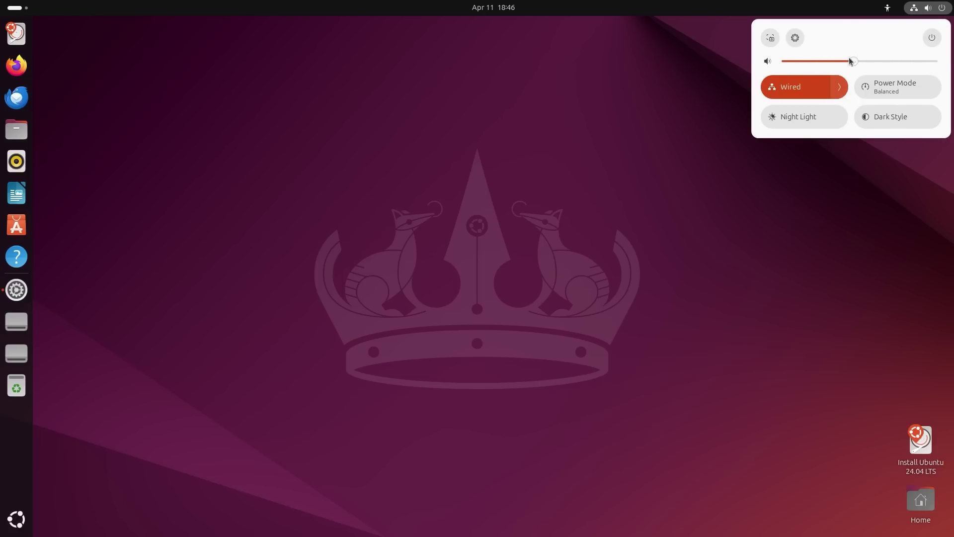
{"action": "left_click_drag", "start_coordinate": [851, 59], "coordinate": [938, 64]}
View the Wired connections list, then switch power mode to Power Saver and back to Balanced.
{"action": "left_click", "coordinate": [839, 87]}
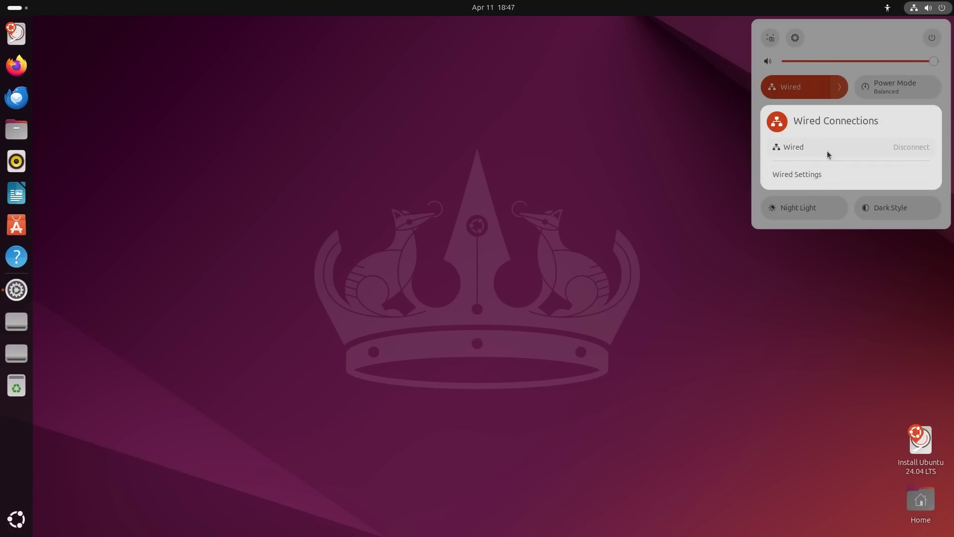
{"action": "left_click", "coordinate": [840, 89]}
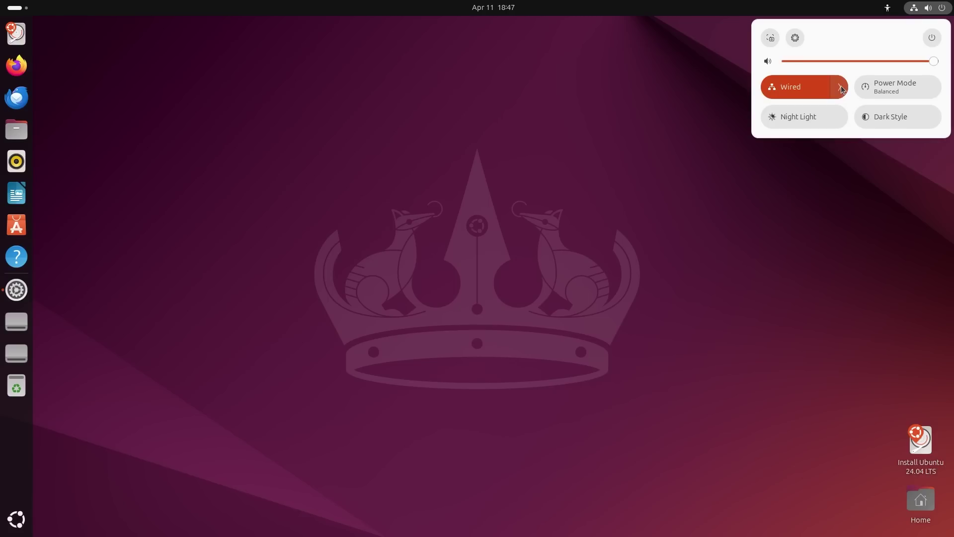
{"action": "left_click", "coordinate": [892, 88]}
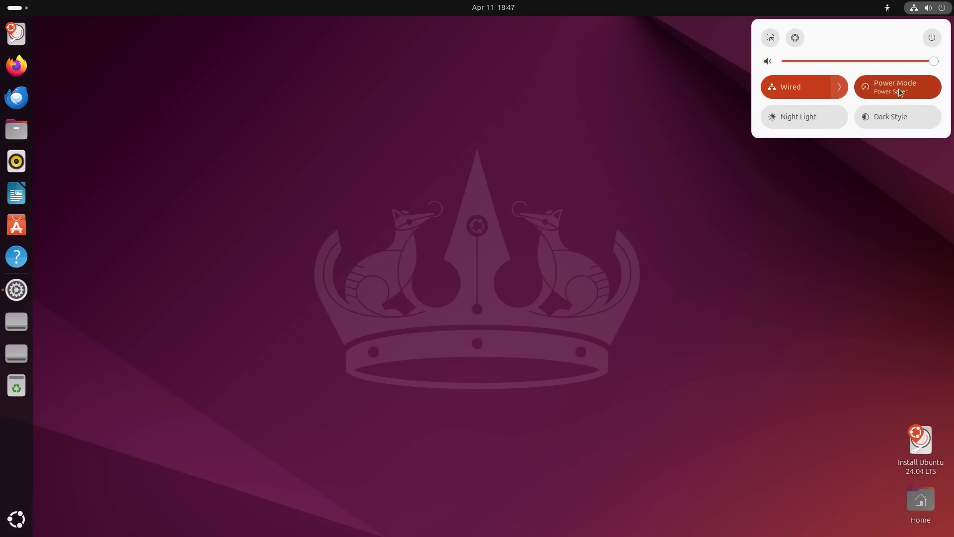
{"action": "left_click", "coordinate": [884, 94]}
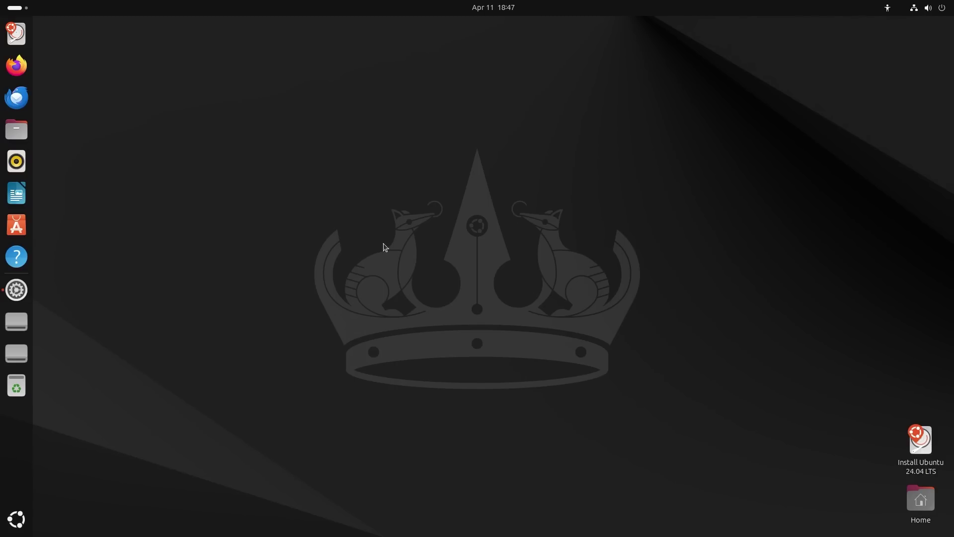
Launch Files, check the empty Desktop, Documents, Downloads and Music folders, then show all apps.
{"action": "left_click", "coordinate": [19, 136]}
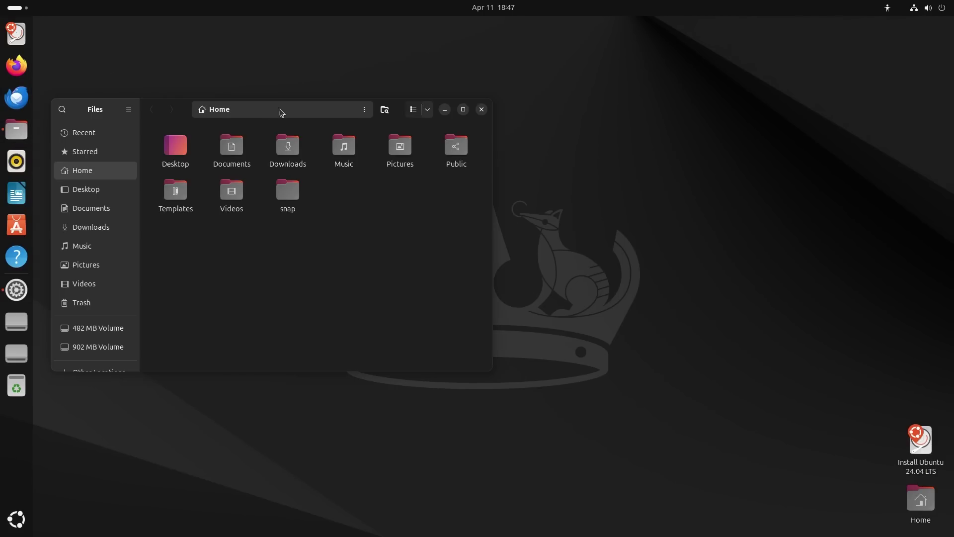
{"action": "left_click_drag", "start_coordinate": [179, 106], "coordinate": [619, 134]}
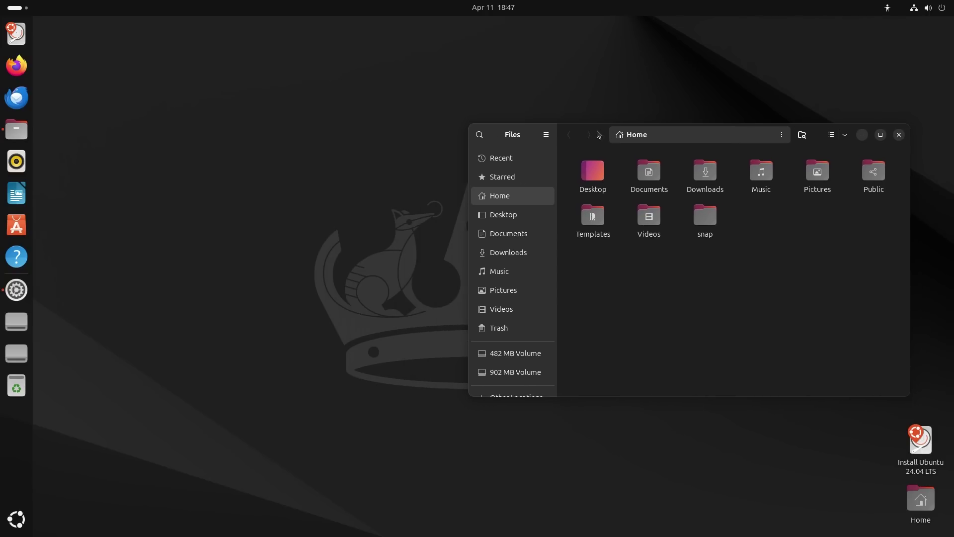
{"action": "left_click", "coordinate": [502, 215]}
{"action": "left_click", "coordinate": [494, 237]}
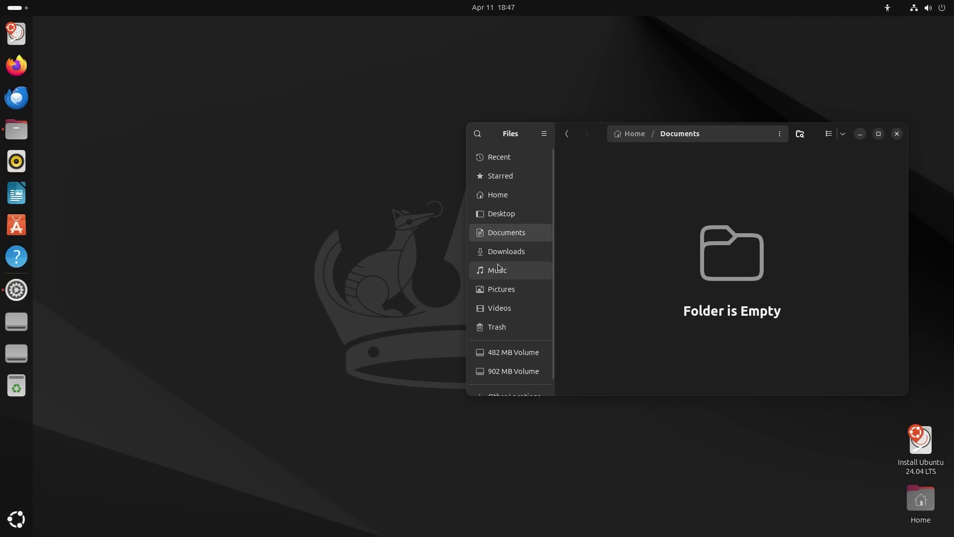
{"action": "left_click", "coordinate": [489, 252]}
{"action": "left_click", "coordinate": [493, 271]}
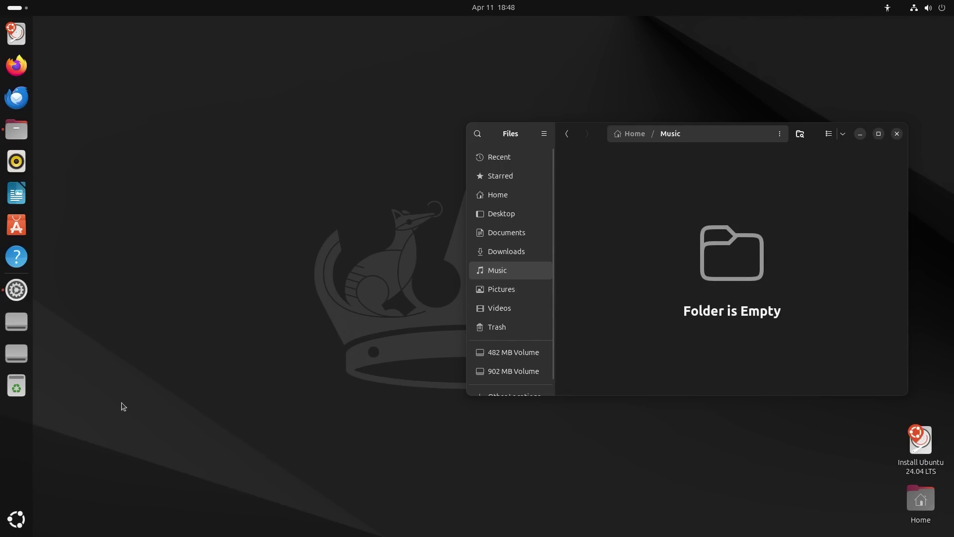
{"action": "left_click", "coordinate": [16, 519]}
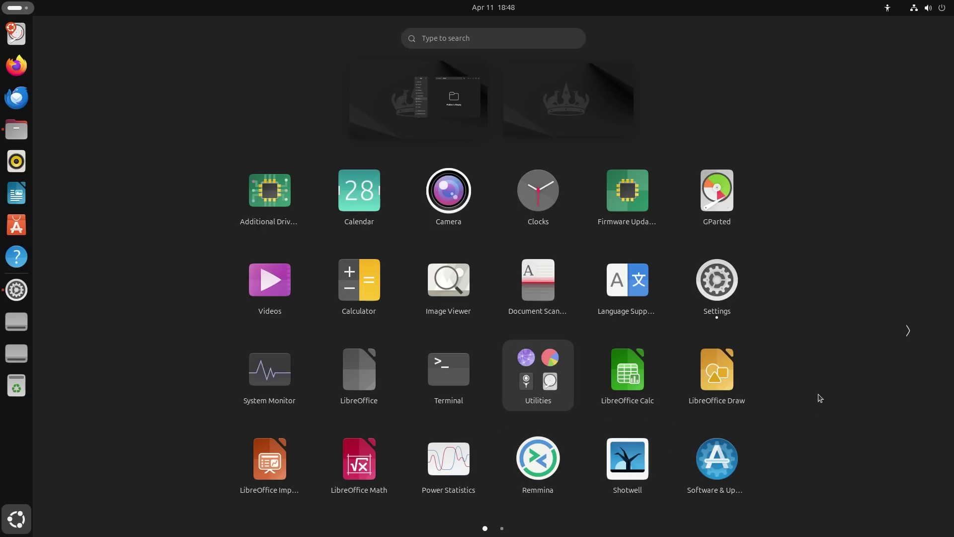
Flip the application grid to page two, back to page one, then to page two again.
{"action": "left_click", "coordinate": [909, 330]}
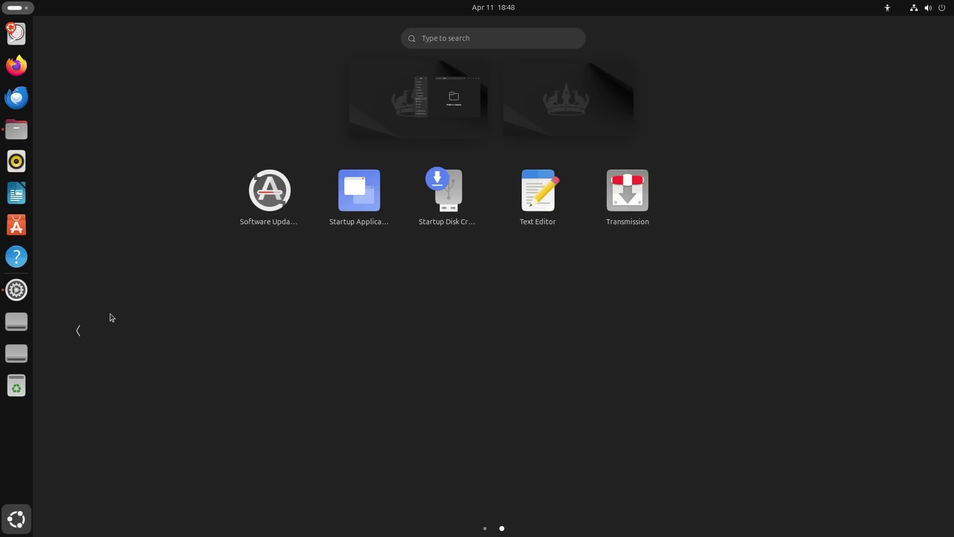
{"action": "left_click", "coordinate": [77, 332]}
{"action": "left_click", "coordinate": [909, 331]}
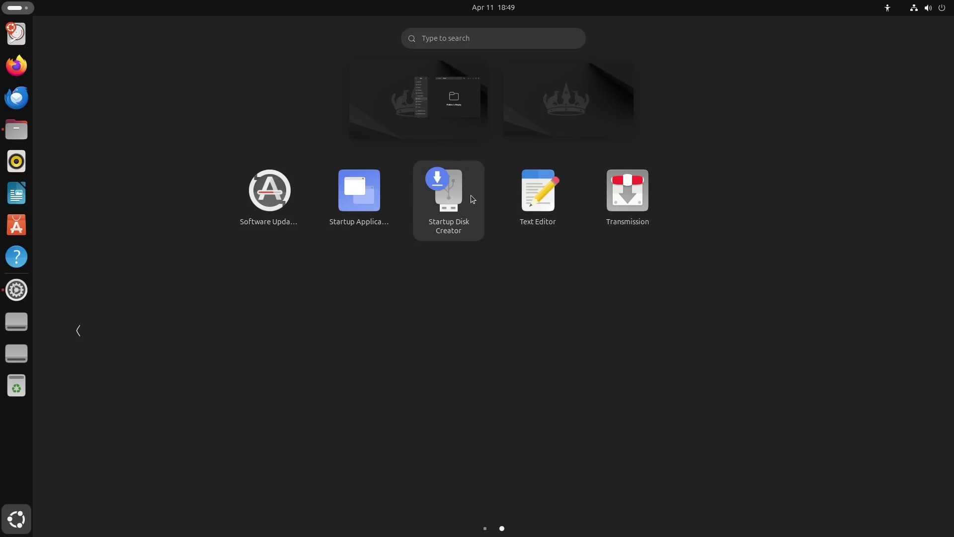
Leave the overview and minimize the Files window.
{"action": "left_click", "coordinate": [427, 100]}
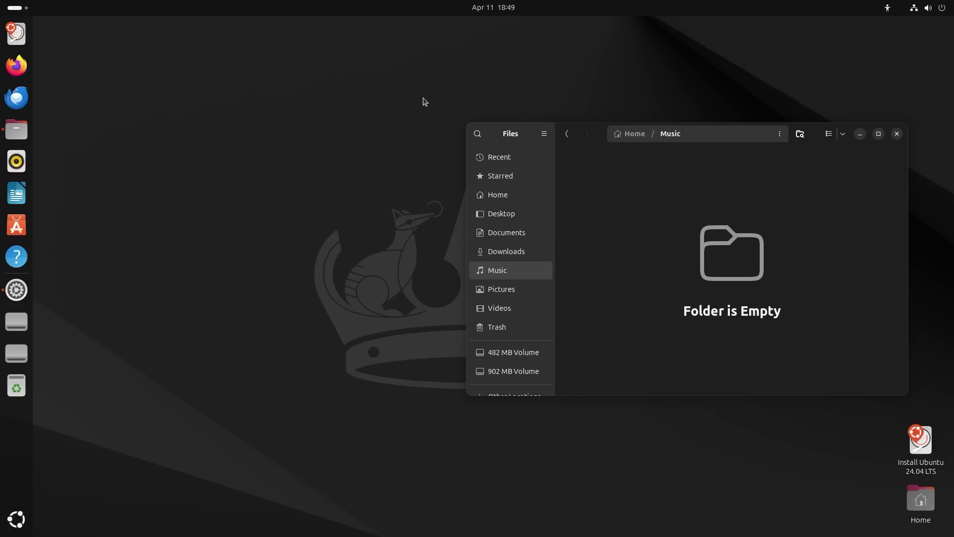
{"action": "left_click_drag", "start_coordinate": [812, 134], "coordinate": [758, 114]}
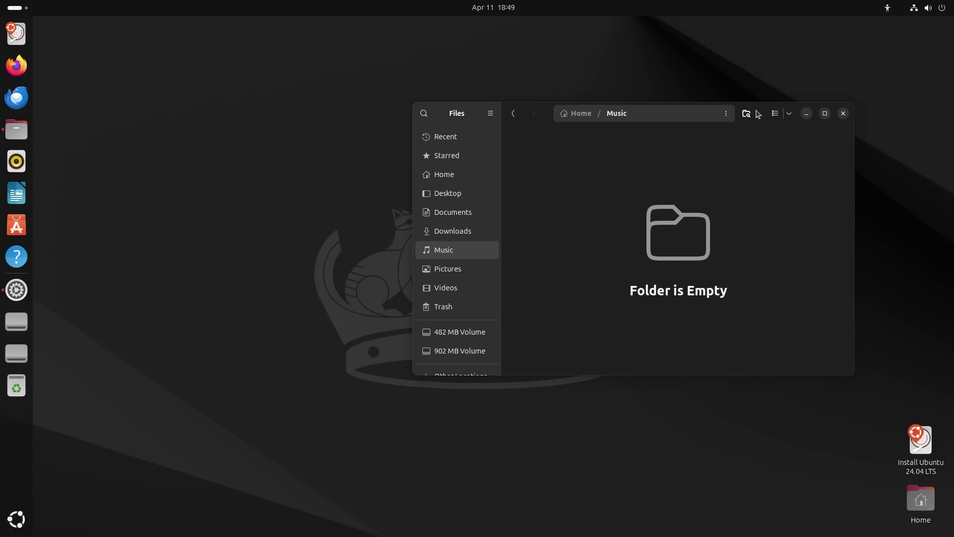
{"action": "left_click", "coordinate": [806, 115]}
Switch Dark Style off in the quick settings menu.
{"action": "left_click", "coordinate": [928, 8]}
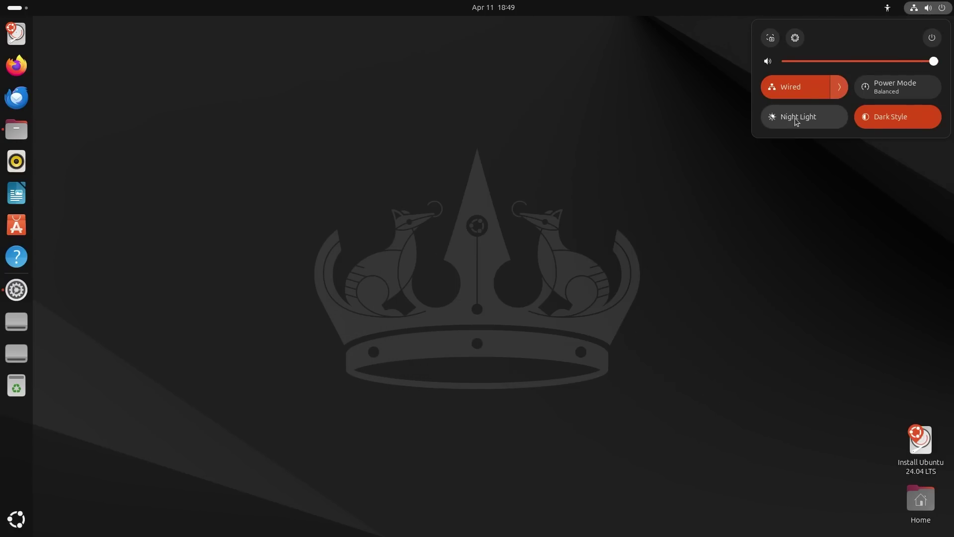
{"action": "left_click", "coordinate": [873, 121]}
{"action": "left_click", "coordinate": [508, 194]}
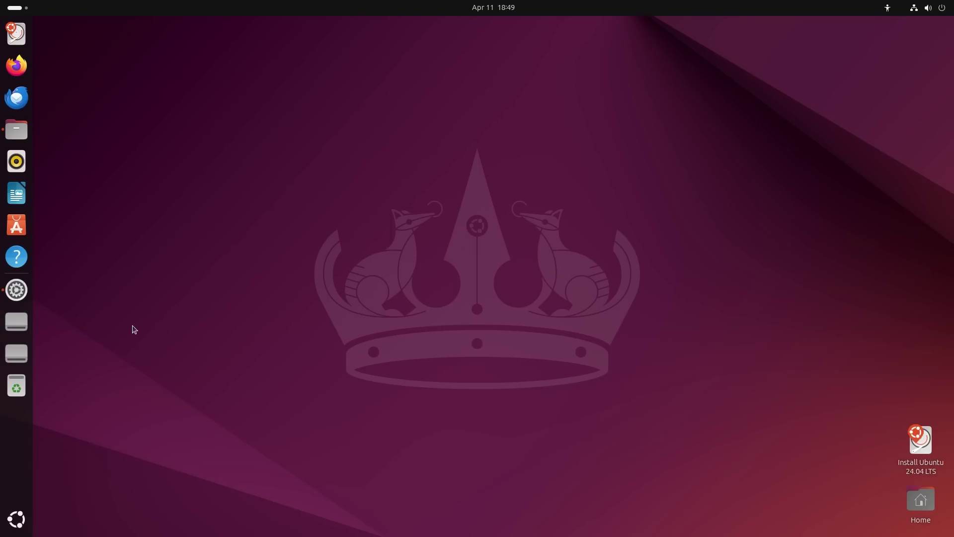
Open Settings and go through System to About, showing Ubuntu Noble Numbat, 6.2 GiB memory, 26.8 GB disk.
{"action": "left_click", "coordinate": [15, 292]}
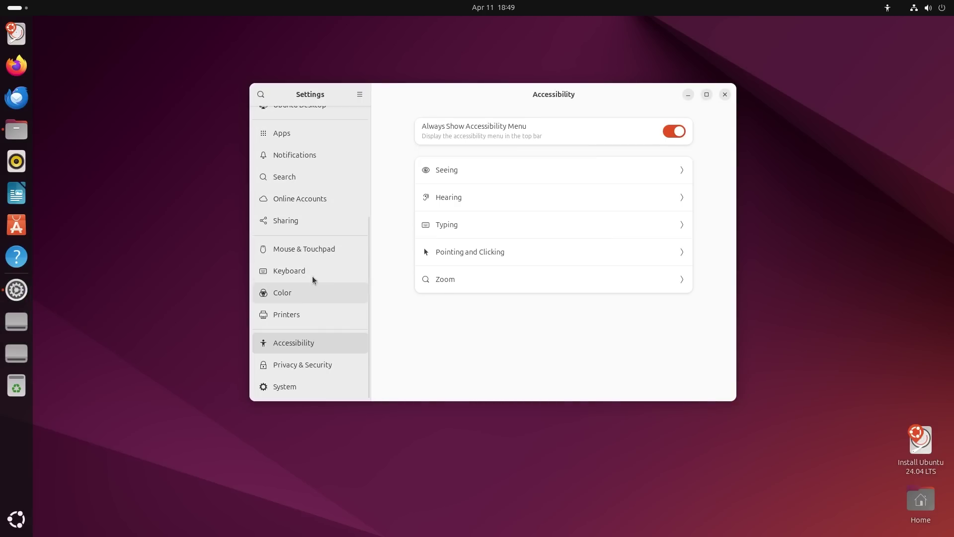
{"action": "scroll", "coordinate": [315, 219], "scroll_direction": "up", "scroll_amount": 5}
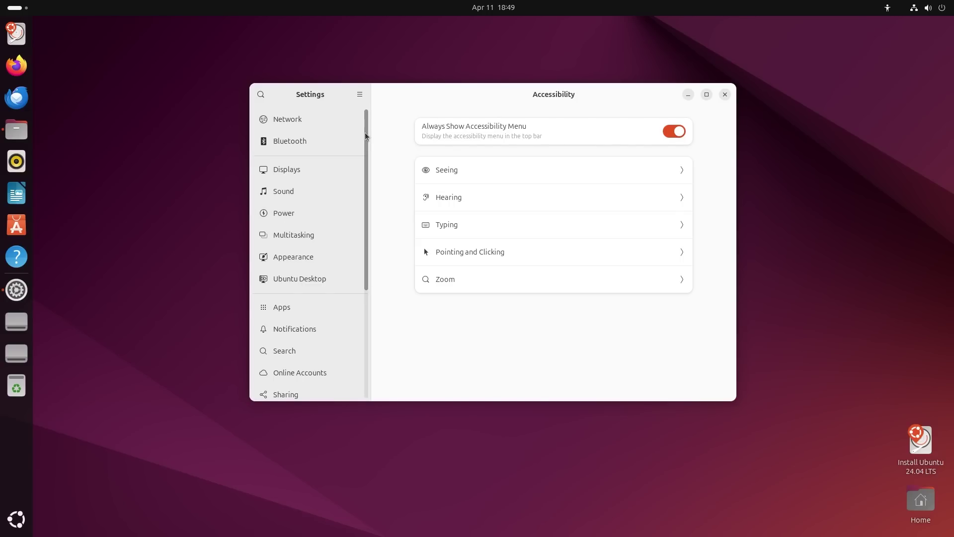
{"action": "left_click_drag", "start_coordinate": [365, 133], "coordinate": [361, 263]}
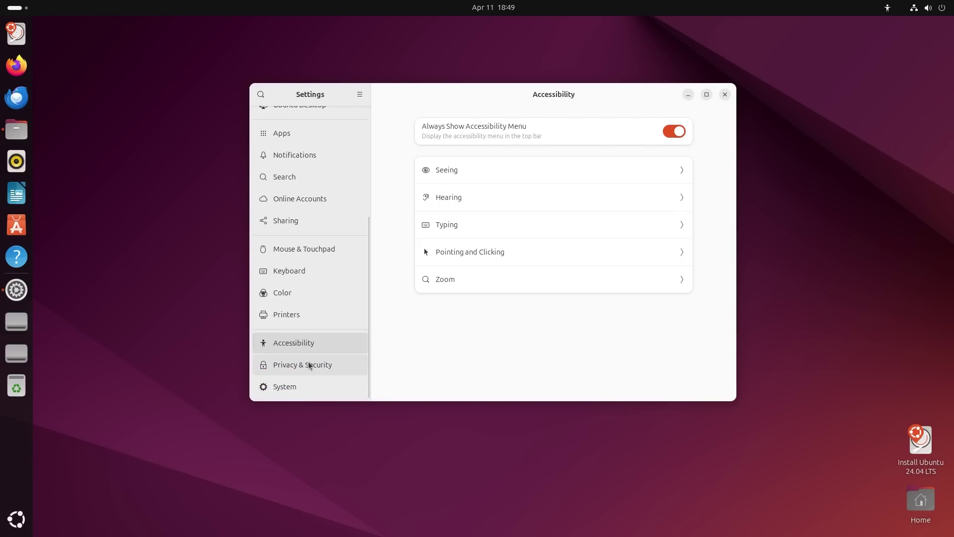
{"action": "left_click", "coordinate": [277, 370]}
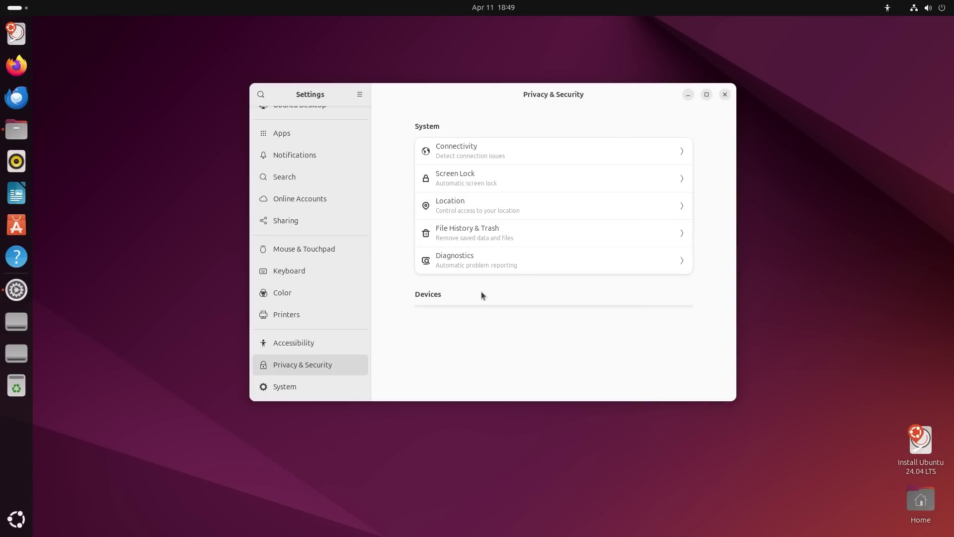
{"action": "left_click", "coordinate": [272, 390]}
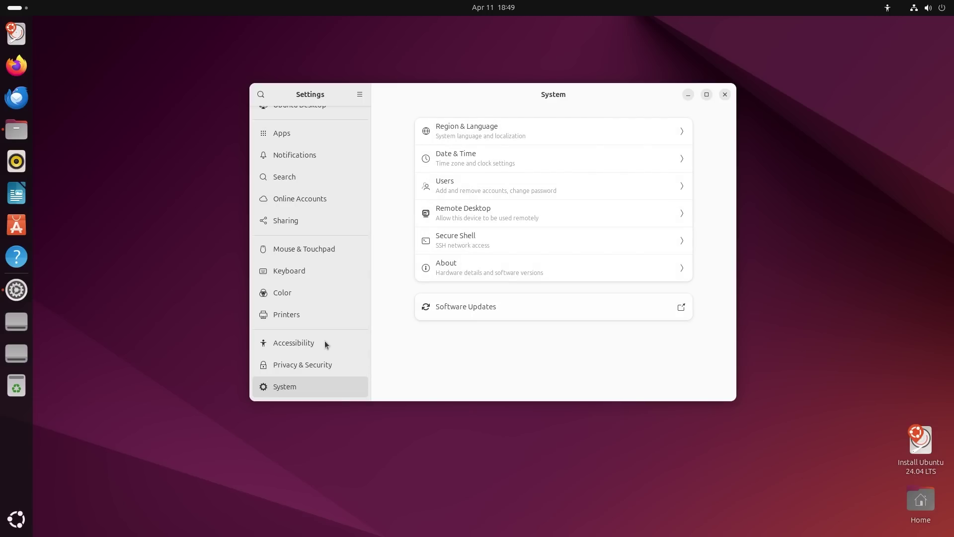
{"action": "left_click", "coordinate": [293, 366]}
{"action": "left_click", "coordinate": [291, 383]}
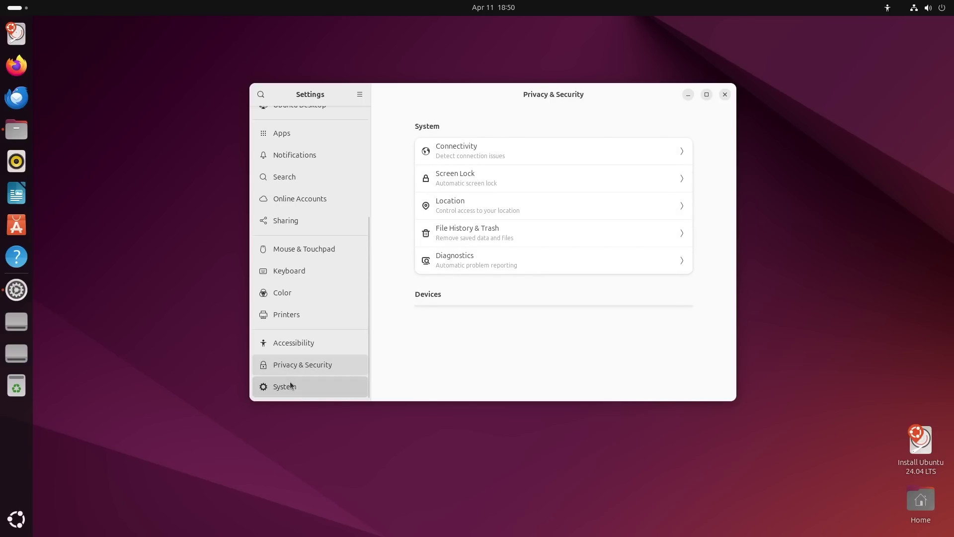
{"action": "left_click", "coordinate": [296, 366]}
{"action": "left_click", "coordinate": [302, 387]}
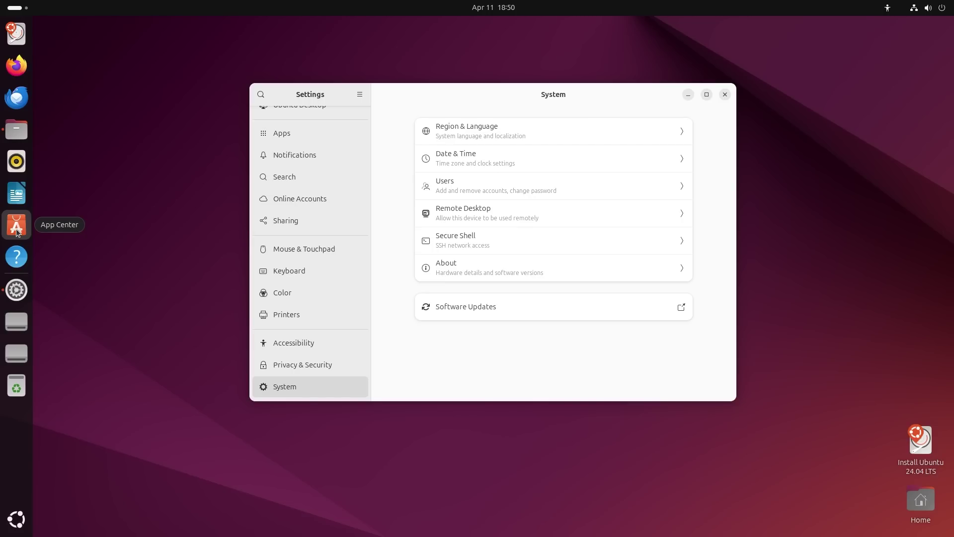
{"action": "left_click", "coordinate": [476, 269]}
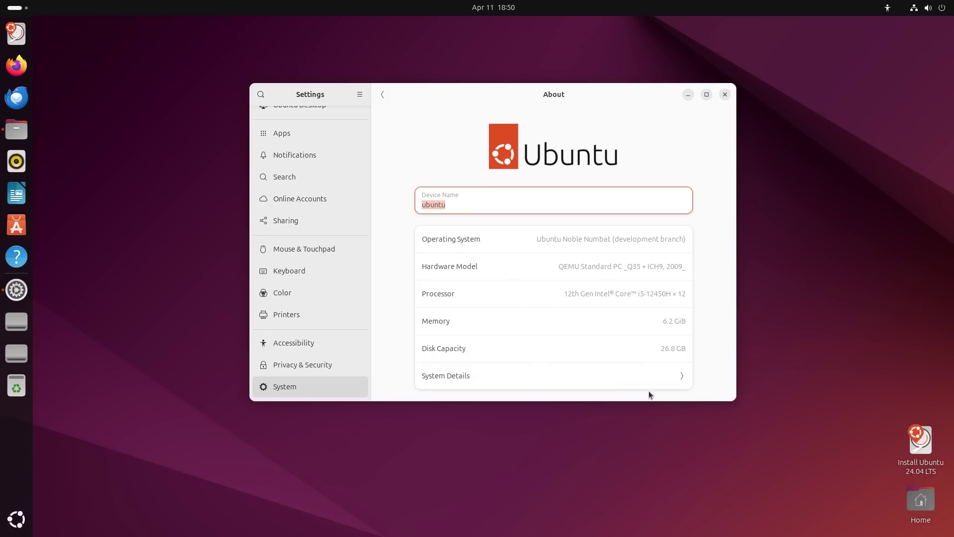
{"action": "left_click", "coordinate": [682, 378]}
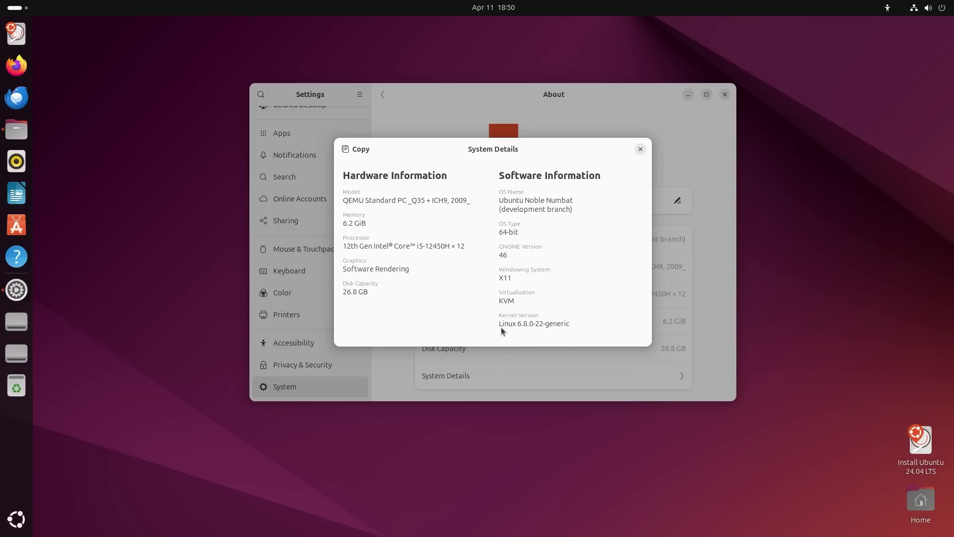
{"action": "left_click_drag", "start_coordinate": [502, 324], "coordinate": [573, 323]}
{"action": "left_click_drag", "start_coordinate": [511, 278], "coordinate": [503, 278]}
{"action": "left_click", "coordinate": [500, 277]}
{"action": "left_click_drag", "start_coordinate": [505, 279], "coordinate": [513, 279]}
{"action": "key", "text": "Escape"}
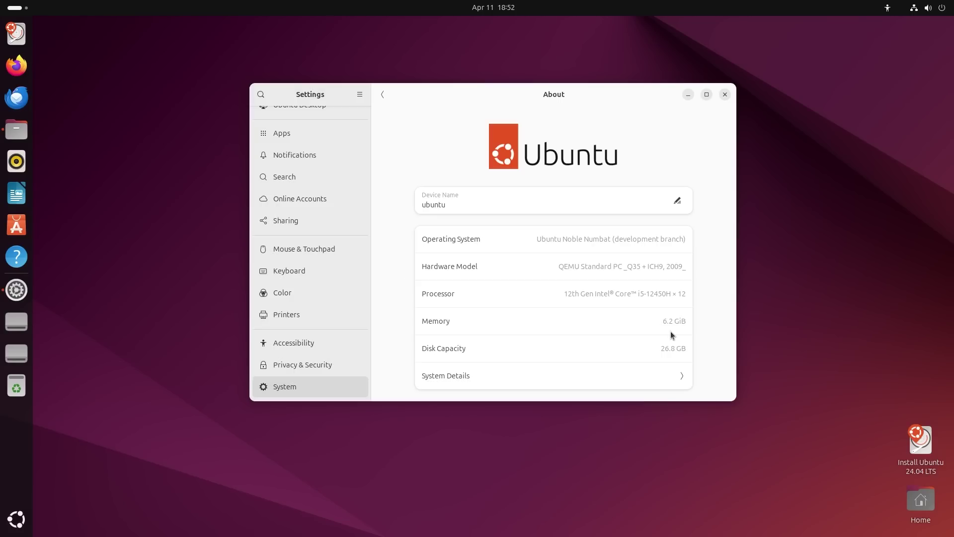
Browse the Network, Bluetooth, Displays, Sound, Power and Multitasking pages, ending on Ubuntu Desktop.
{"action": "scroll", "coordinate": [329, 290], "scroll_direction": "up", "scroll_amount": 5}
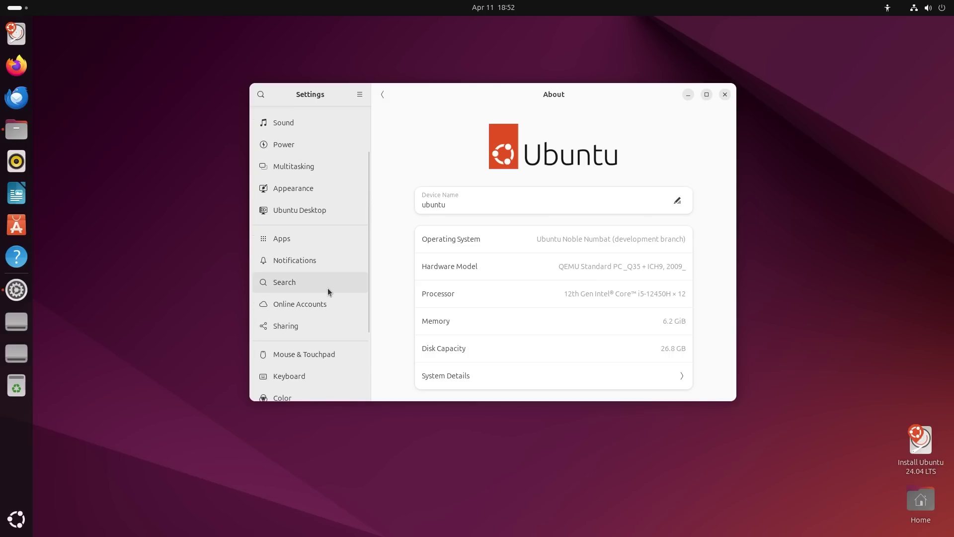
{"action": "left_click", "coordinate": [298, 118]}
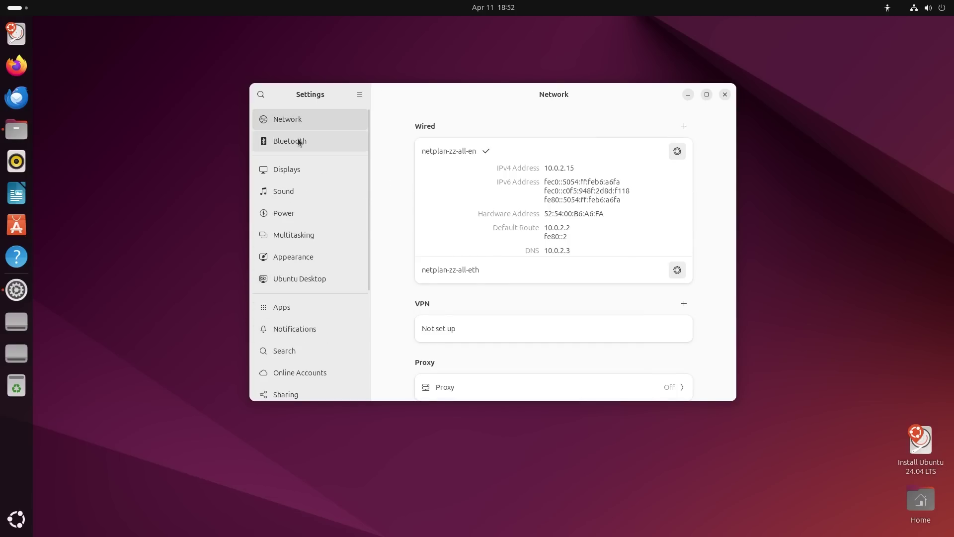
{"action": "left_click", "coordinate": [299, 143]}
{"action": "left_click", "coordinate": [296, 176]}
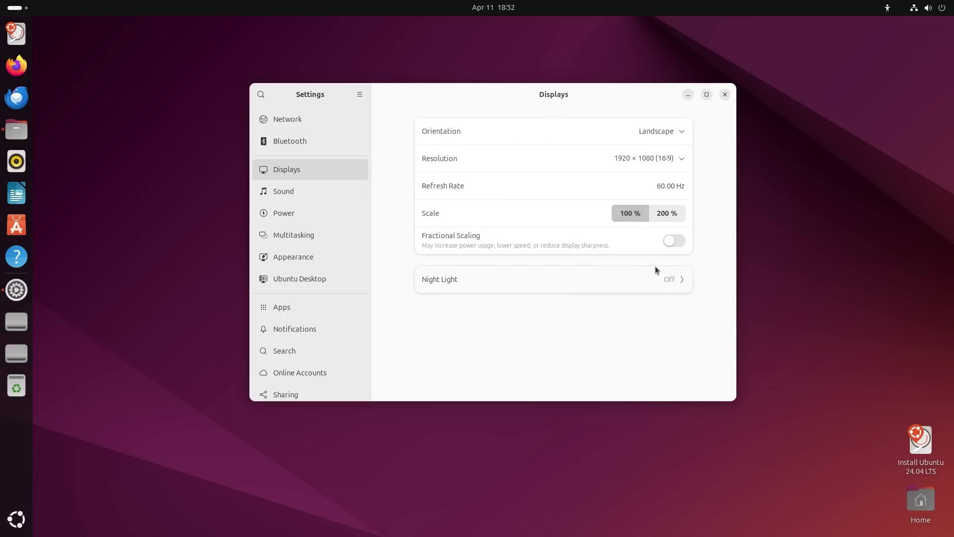
{"action": "left_click", "coordinate": [283, 189]}
{"action": "left_click", "coordinate": [285, 218]}
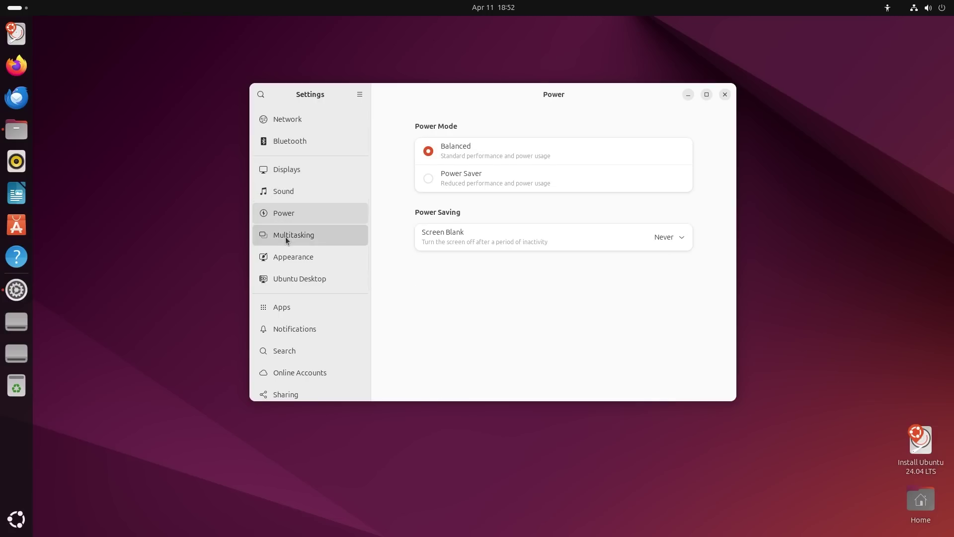
{"action": "left_click", "coordinate": [286, 237]}
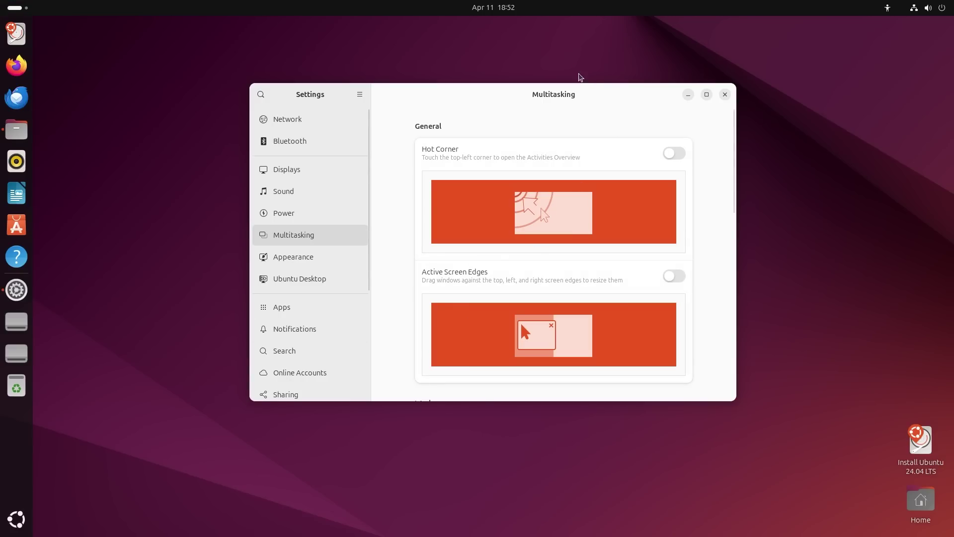
{"action": "left_click_drag", "start_coordinate": [559, 94], "coordinate": [559, 122]}
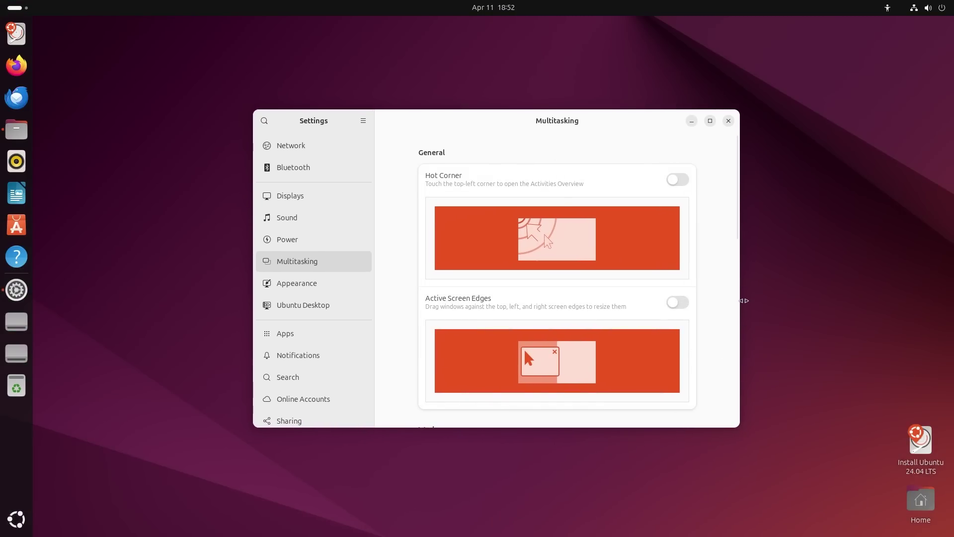
{"action": "left_click", "coordinate": [278, 308]}
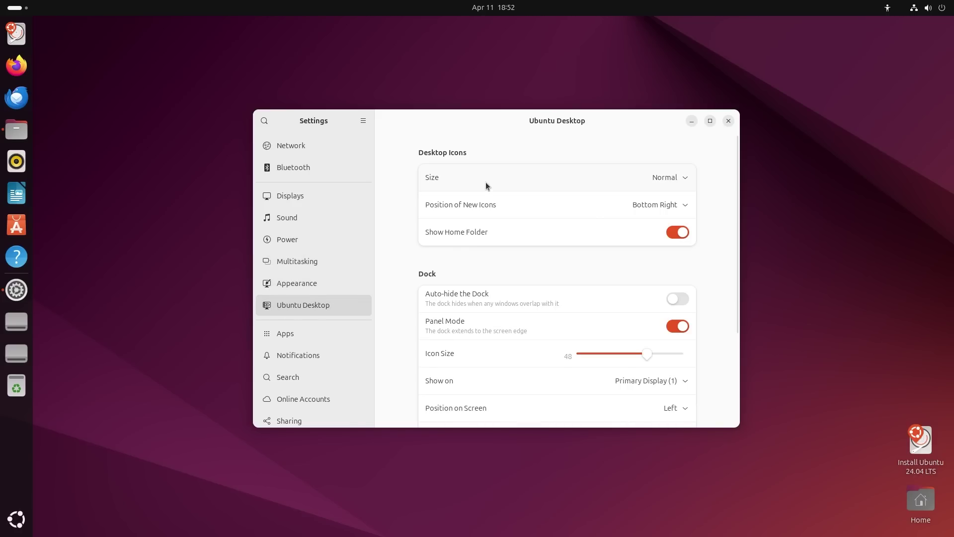
Try Small, Large and Tiny desktop icon sizes, then settle on Normal.
{"action": "left_click", "coordinate": [681, 183]}
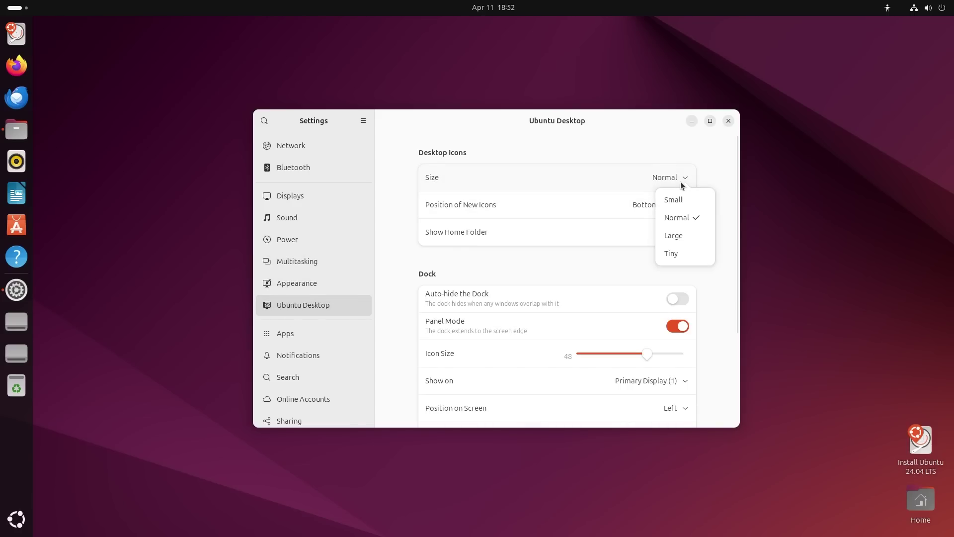
{"action": "left_click", "coordinate": [677, 199]}
{"action": "left_click", "coordinate": [678, 179]}
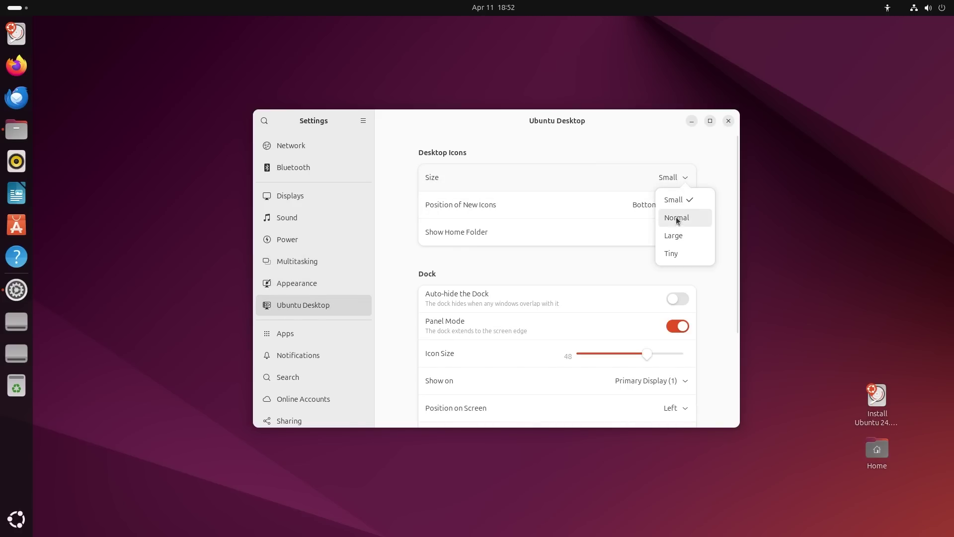
{"action": "left_click", "coordinate": [674, 236]}
{"action": "left_click", "coordinate": [679, 180]}
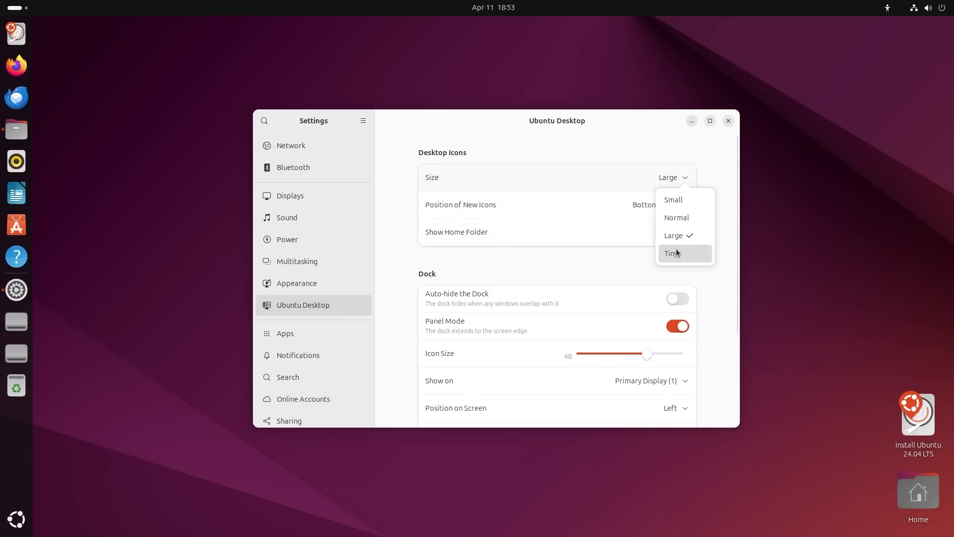
{"action": "left_click", "coordinate": [677, 253]}
{"action": "left_click", "coordinate": [681, 182]}
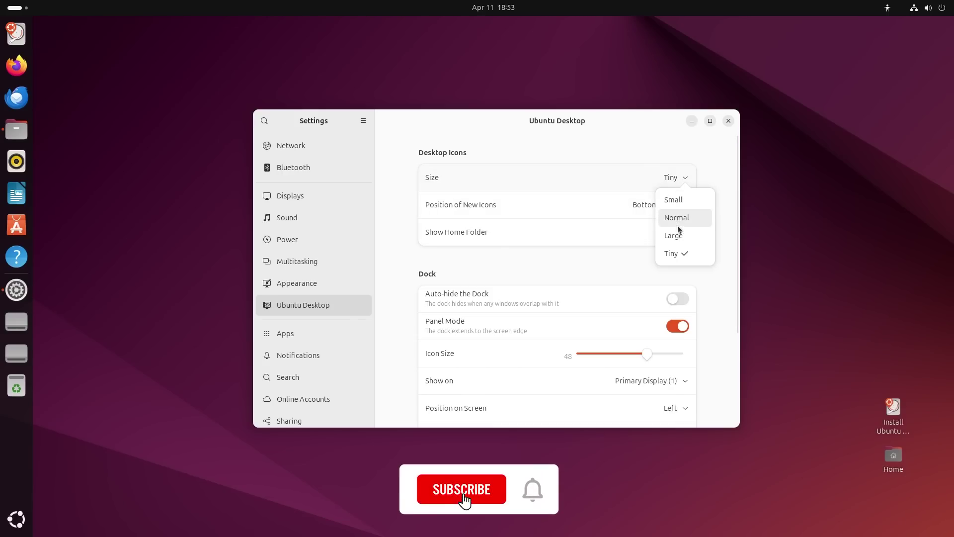
{"action": "left_click", "coordinate": [678, 224]}
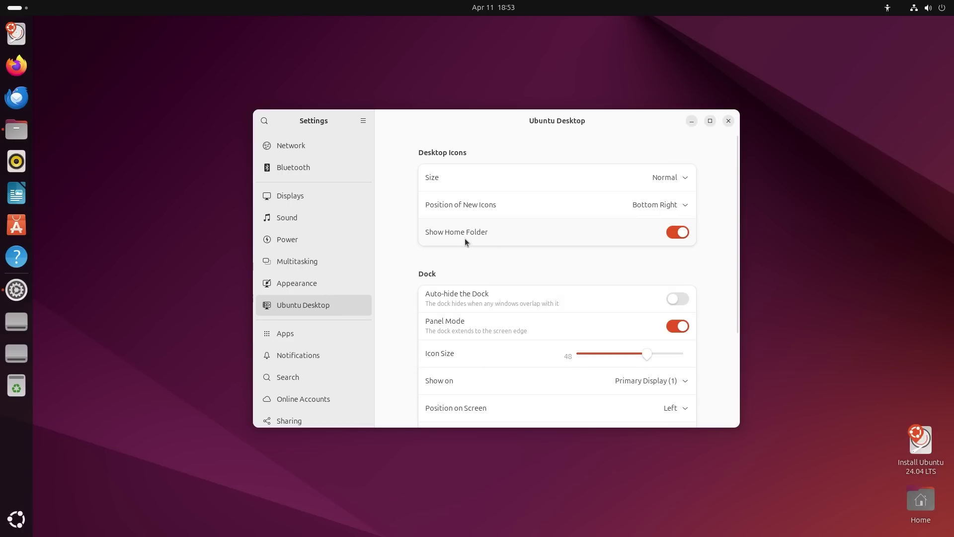
Toggle the dock's Auto-hide, turn Panel Mode off, and set Position on Screen to Bottom.
{"action": "left_click", "coordinate": [674, 302]}
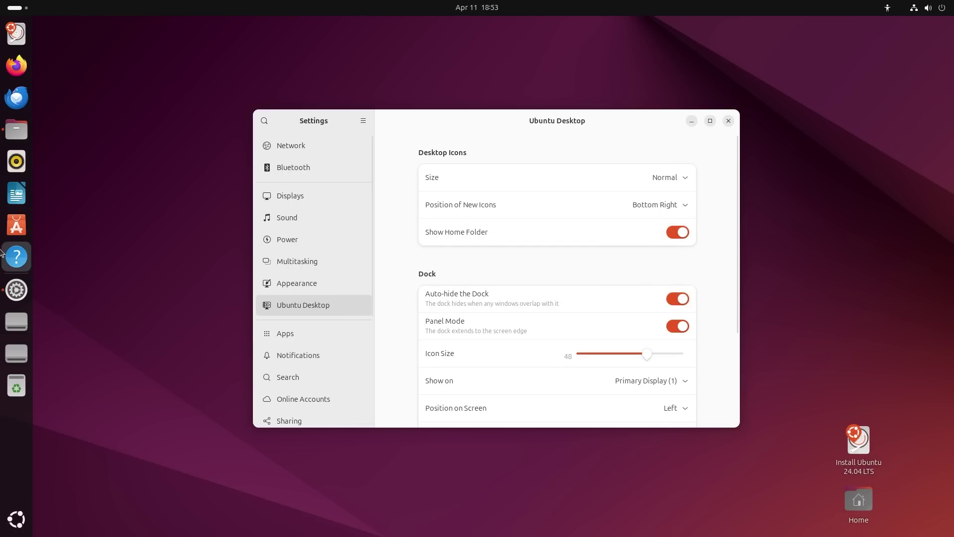
{"action": "left_click_drag", "start_coordinate": [436, 116], "coordinate": [454, 152]}
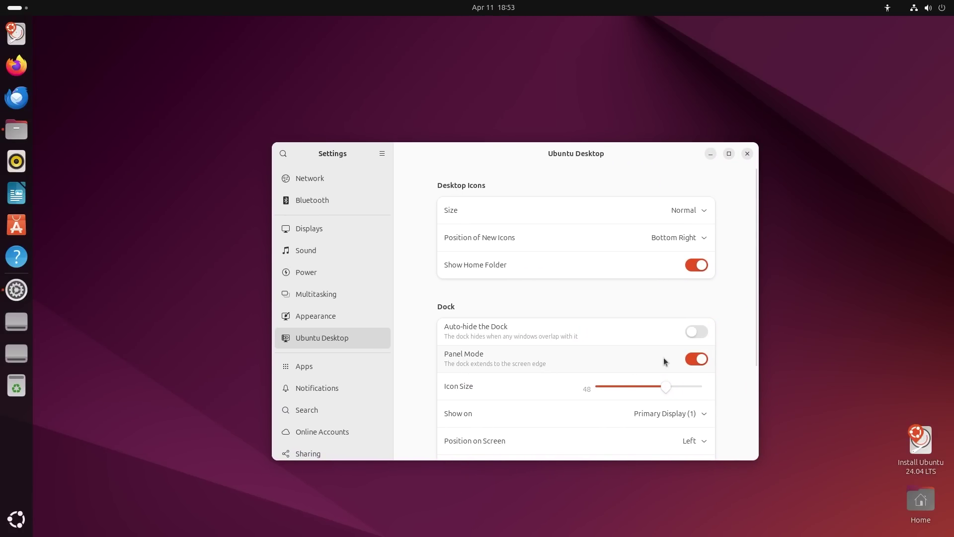
{"action": "left_click", "coordinate": [696, 360]}
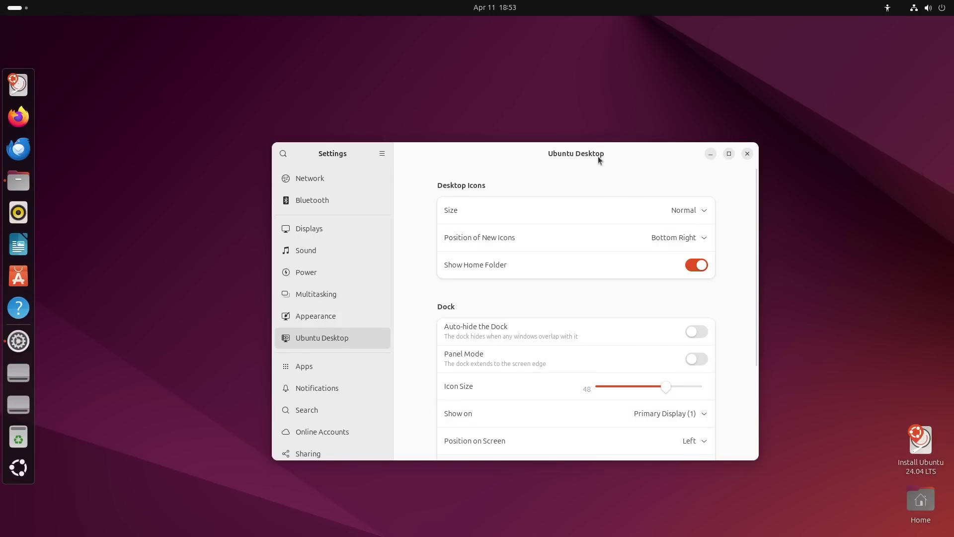
{"action": "left_click_drag", "start_coordinate": [598, 156], "coordinate": [595, 107]}
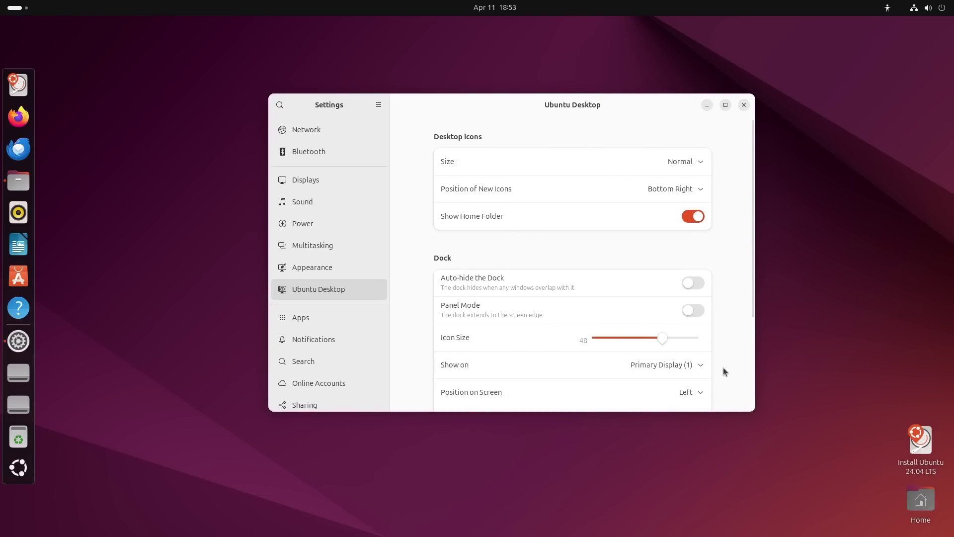
{"action": "scroll", "coordinate": [724, 372], "scroll_direction": "down", "scroll_amount": 3}
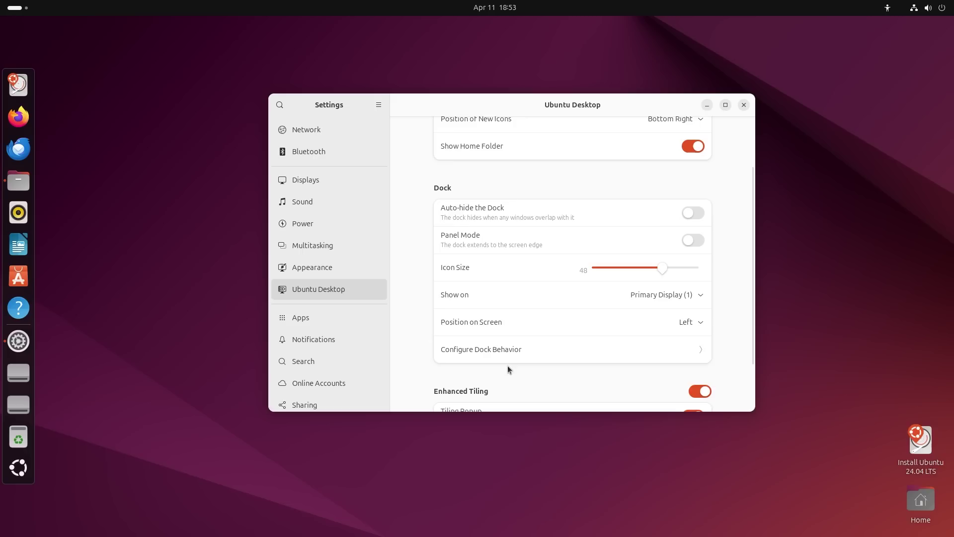
{"action": "left_click", "coordinate": [698, 323]}
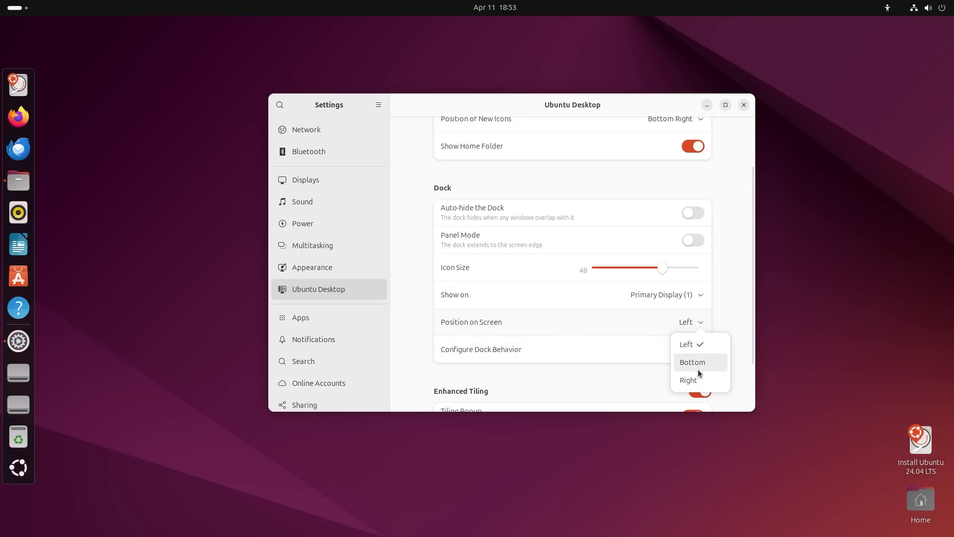
{"action": "left_click", "coordinate": [696, 363]}
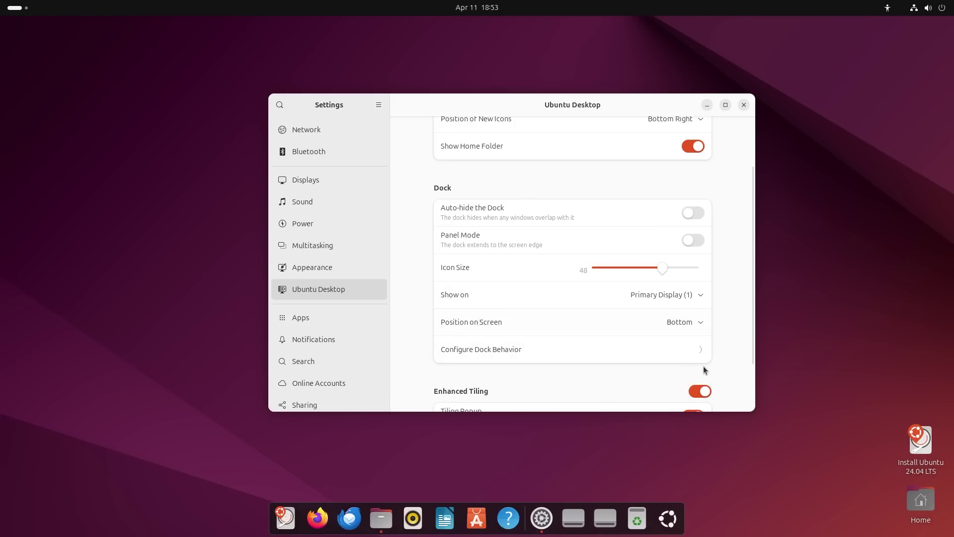
Minimize Settings and flip through both app grid pages with the new bottom dock.
{"action": "left_click", "coordinate": [707, 107]}
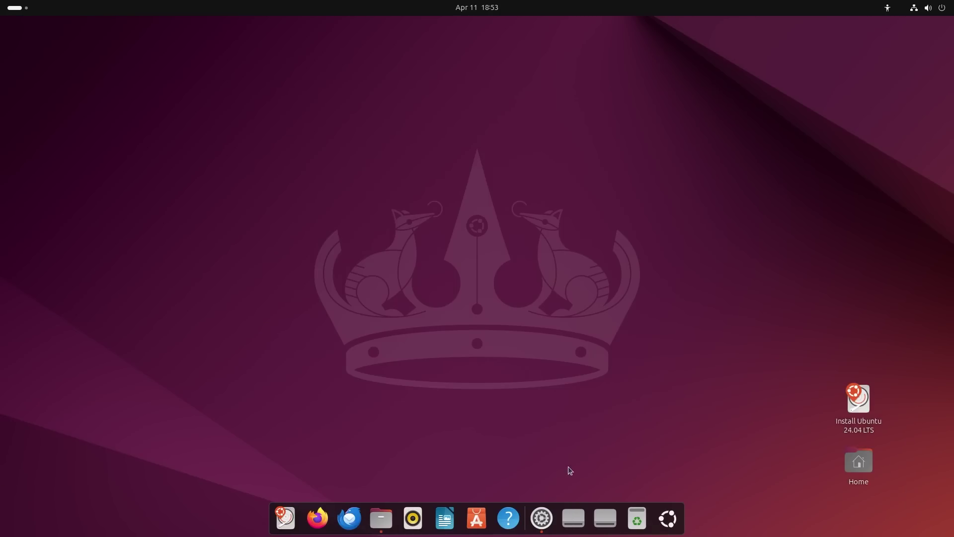
{"action": "left_click", "coordinate": [668, 518]}
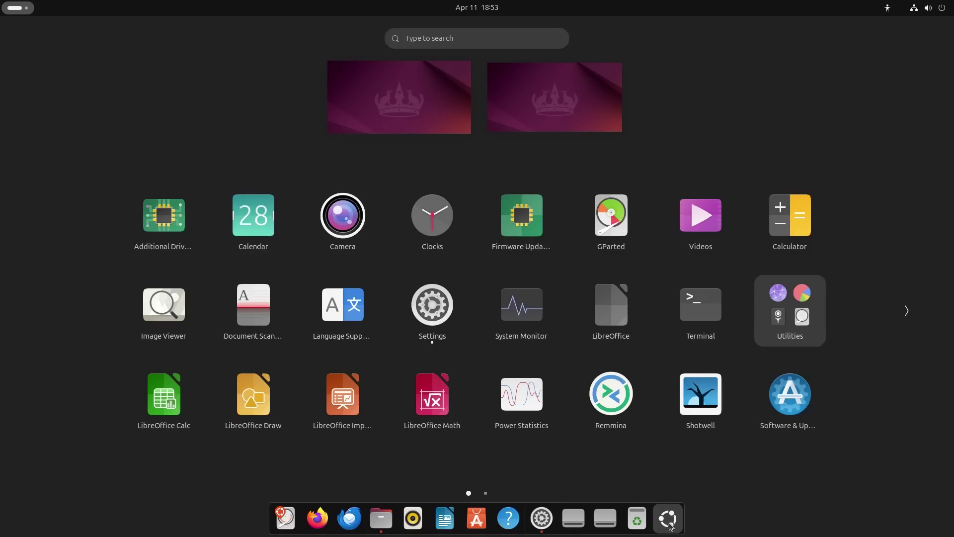
{"action": "left_click", "coordinate": [906, 311]}
{"action": "left_click", "coordinate": [47, 322]}
{"action": "left_click", "coordinate": [671, 518]}
Reopen Settings, try different dock Icon Size slider values, and minimize it again.
{"action": "left_click", "coordinate": [539, 519]}
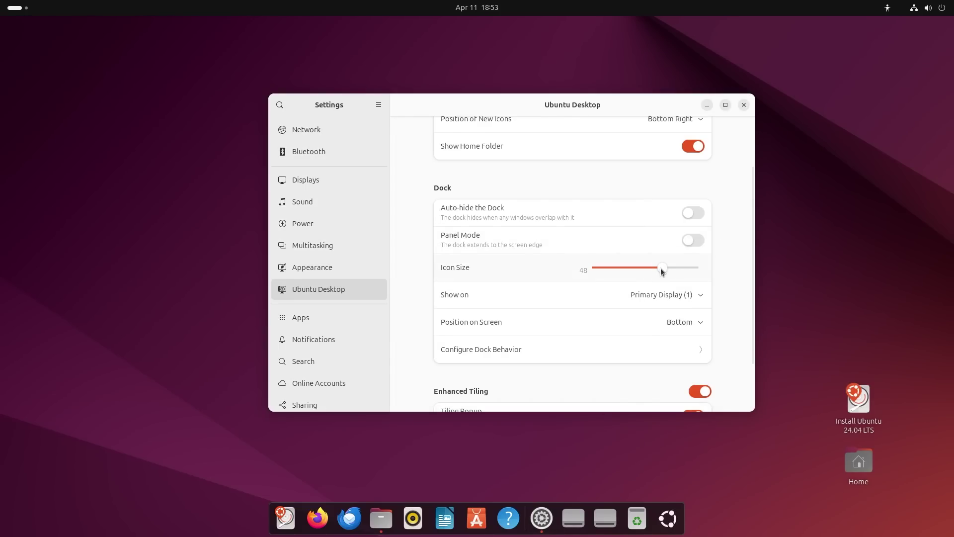
{"action": "mouse_move", "coordinate": [662, 270]}
{"action": "left_mouse_down"}
{"action": "mouse_move", "coordinate": [720, 268]}
{"action": "mouse_move", "coordinate": [676, 282]}
{"action": "mouse_move", "coordinate": [599, 268]}
{"action": "mouse_move", "coordinate": [665, 273]}
{"action": "left_mouse_up"}
{"action": "left_click_drag", "start_coordinate": [753, 273], "coordinate": [753, 315]}
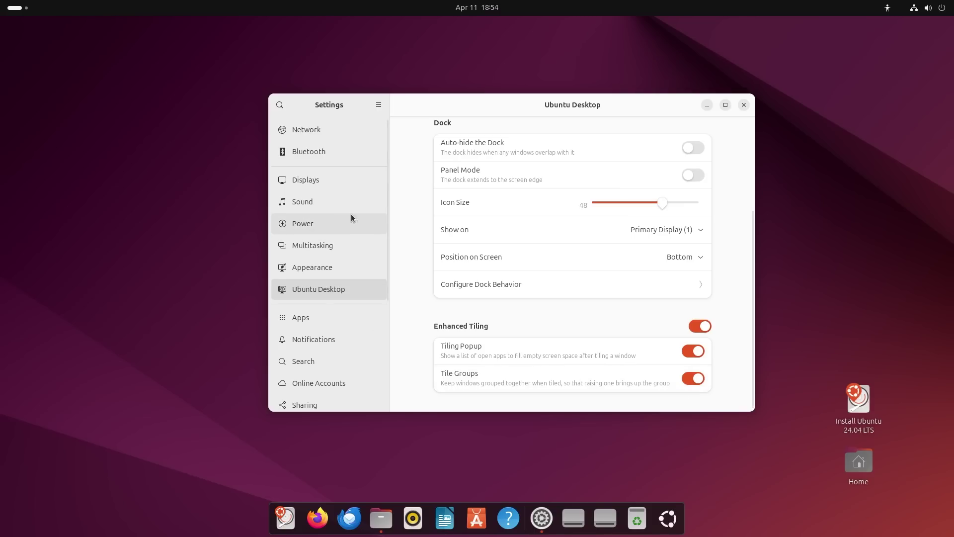
{"action": "left_click_drag", "start_coordinate": [384, 198], "coordinate": [392, 296]}
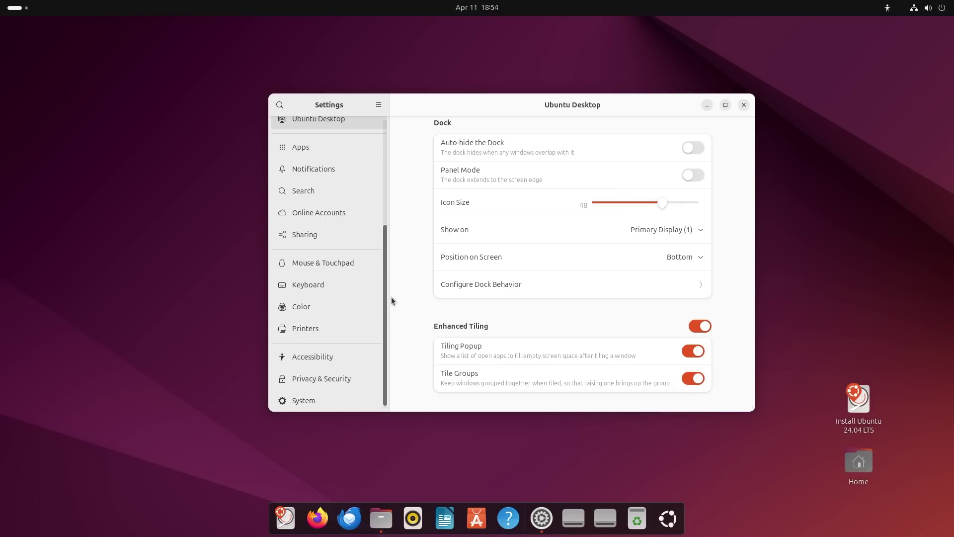
{"action": "left_click", "coordinate": [707, 106]}
Restore Files and explore search filters, keeping file type Anything and full-text search.
{"action": "left_click", "coordinate": [393, 517]}
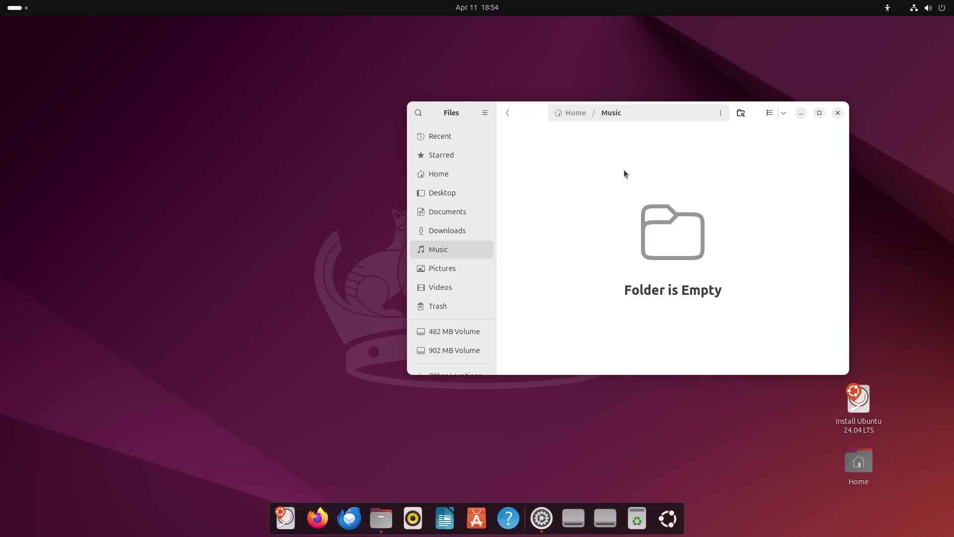
{"action": "left_click_drag", "start_coordinate": [535, 113], "coordinate": [489, 161]}
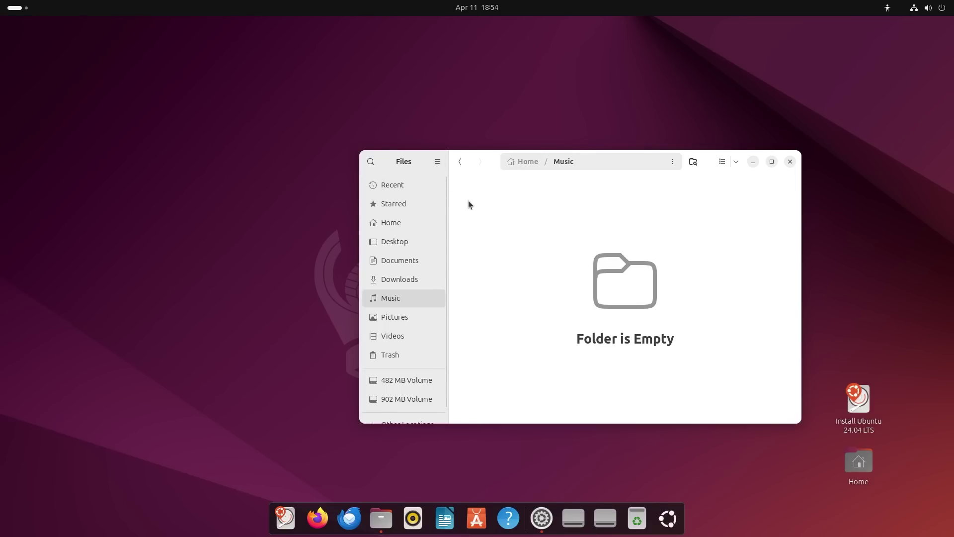
{"action": "left_click", "coordinate": [371, 164]}
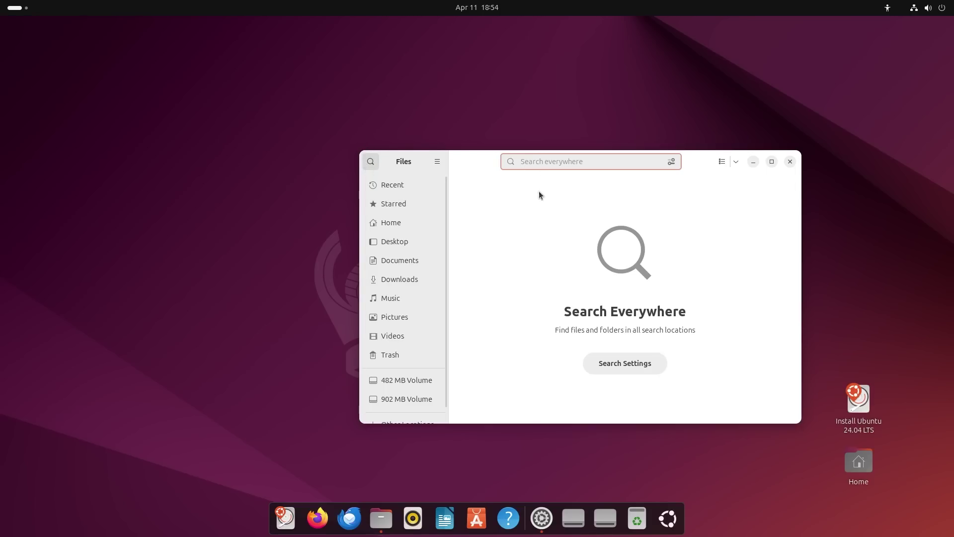
{"action": "left_click", "coordinate": [672, 162]}
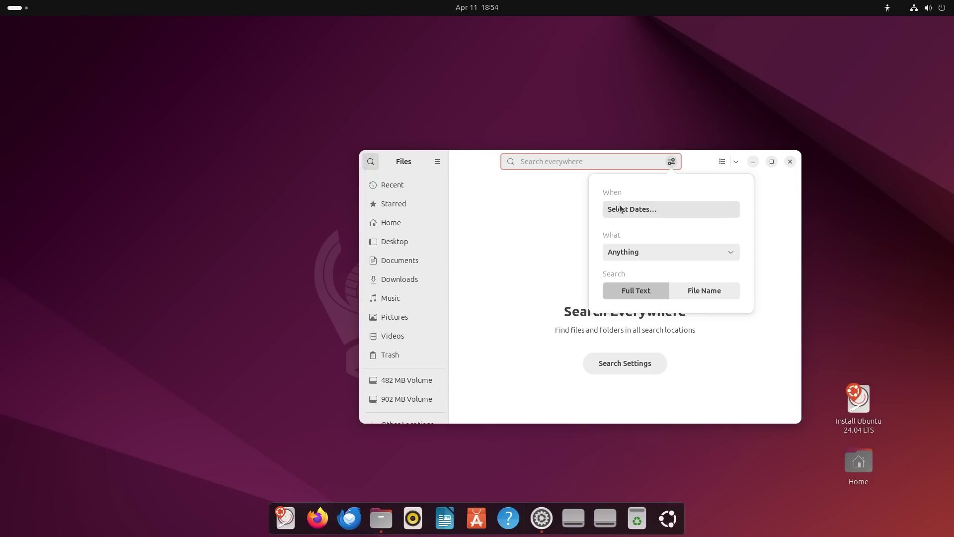
{"action": "left_click", "coordinate": [654, 252]}
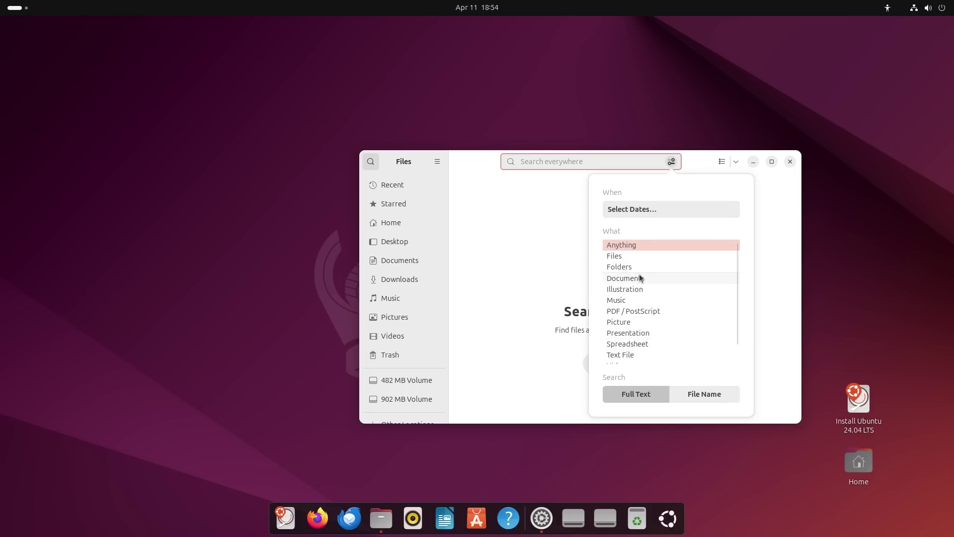
{"action": "left_click", "coordinate": [637, 244]}
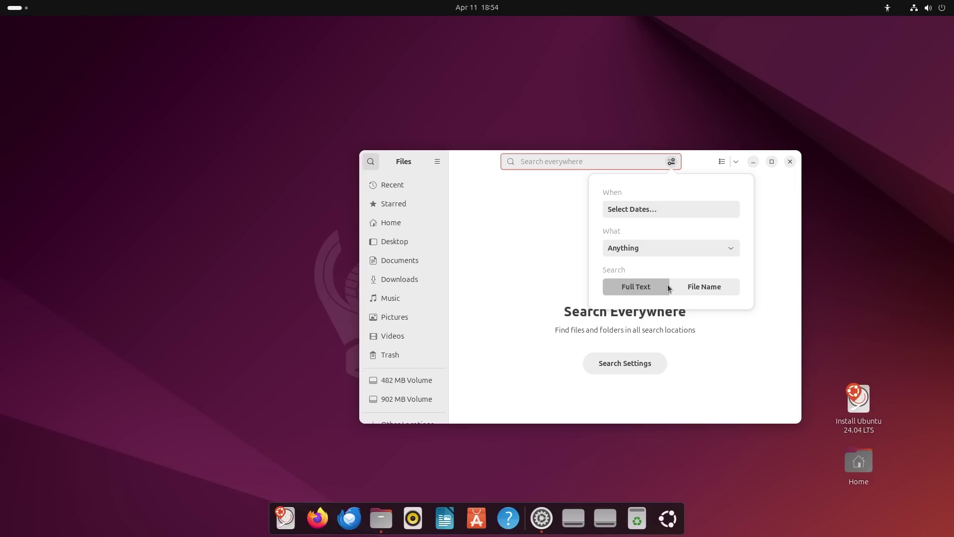
{"action": "left_click", "coordinate": [697, 291]}
{"action": "left_click", "coordinate": [634, 287]}
{"action": "left_click", "coordinate": [702, 168]}
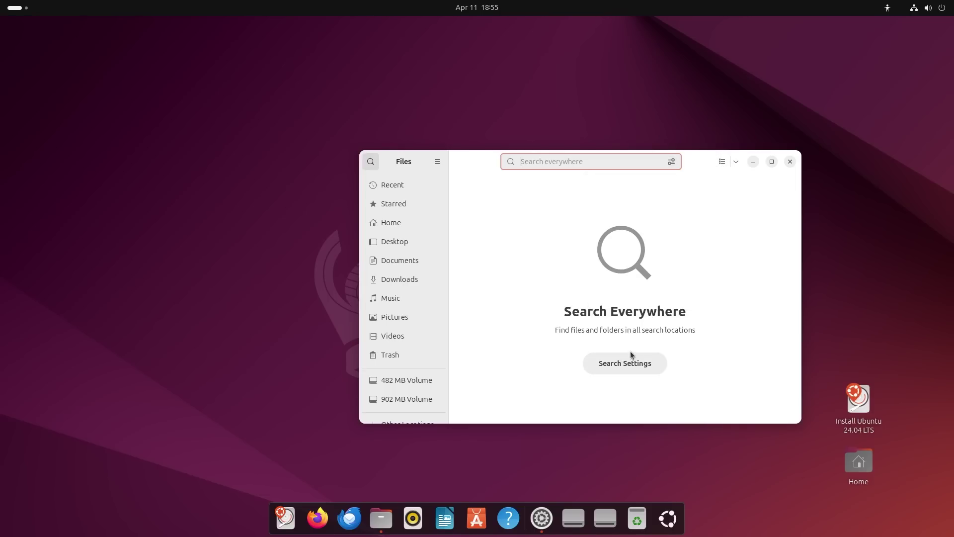
Show the Desktop folder as a list and switch file dates to the Detailed format.
{"action": "left_click_drag", "start_coordinate": [743, 163], "coordinate": [722, 154]}
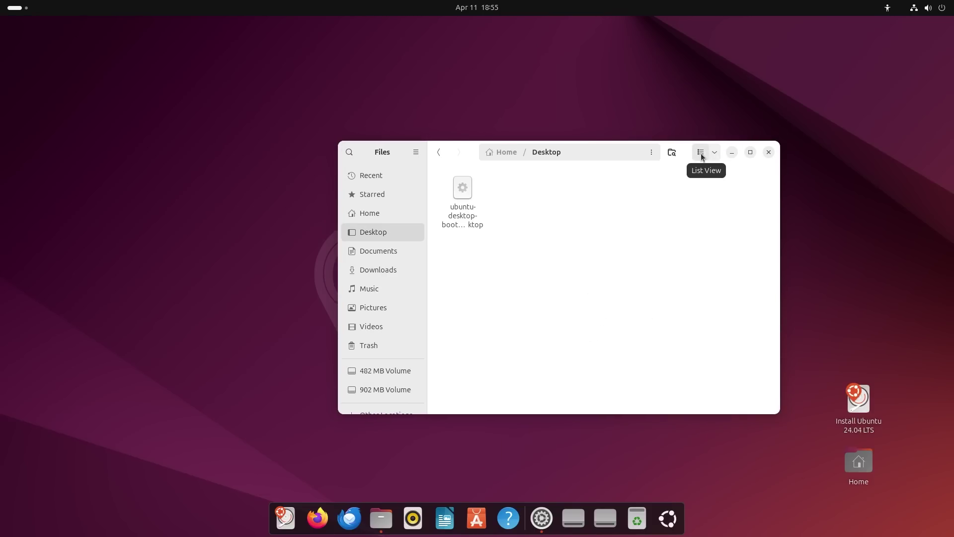
{"action": "left_click", "coordinate": [702, 154]}
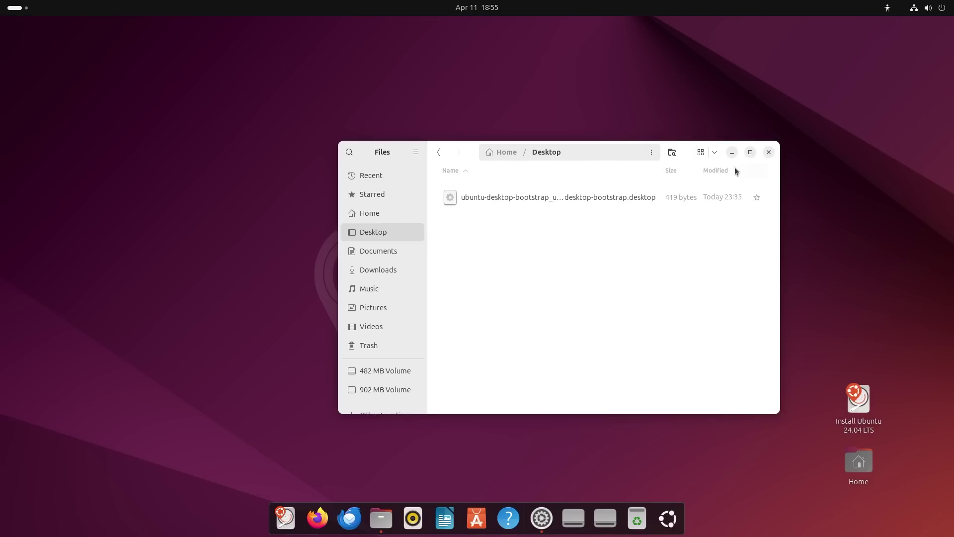
{"action": "left_click", "coordinate": [417, 152]}
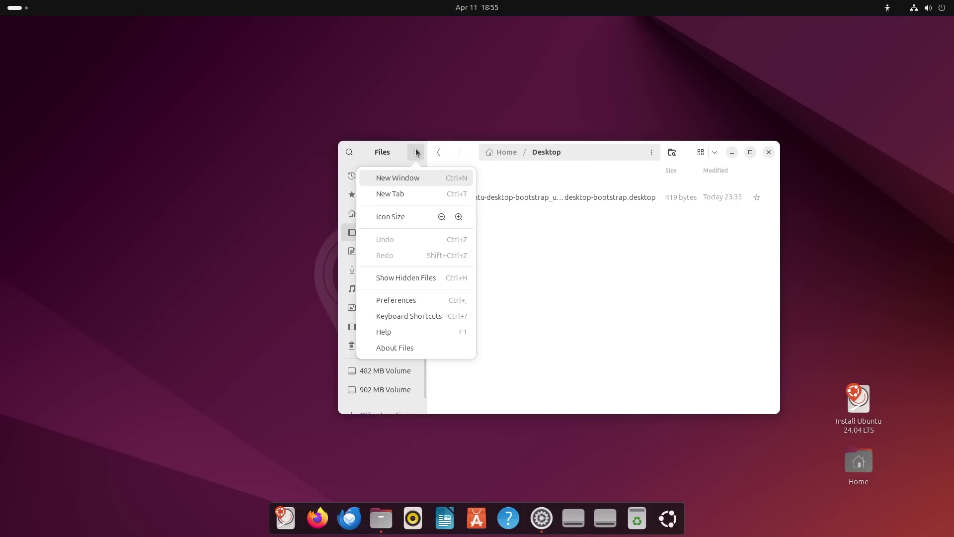
{"action": "left_click", "coordinate": [407, 301]}
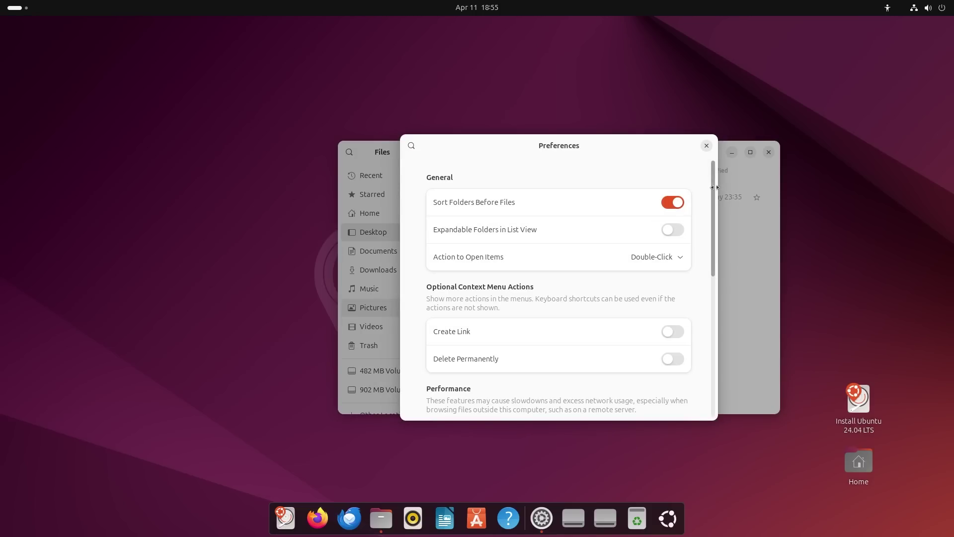
{"action": "scroll", "coordinate": [715, 188], "scroll_direction": "down", "scroll_amount": 10}
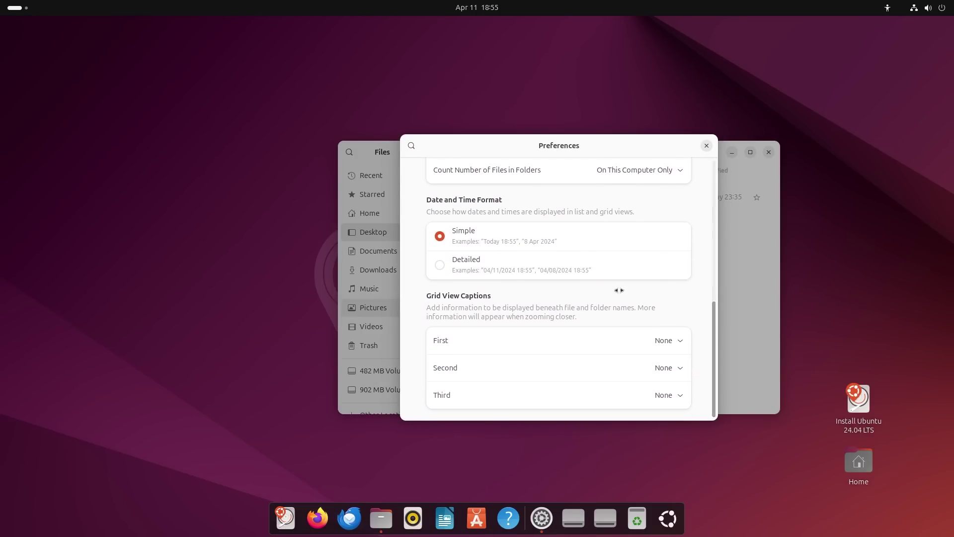
{"action": "left_click", "coordinate": [440, 265]}
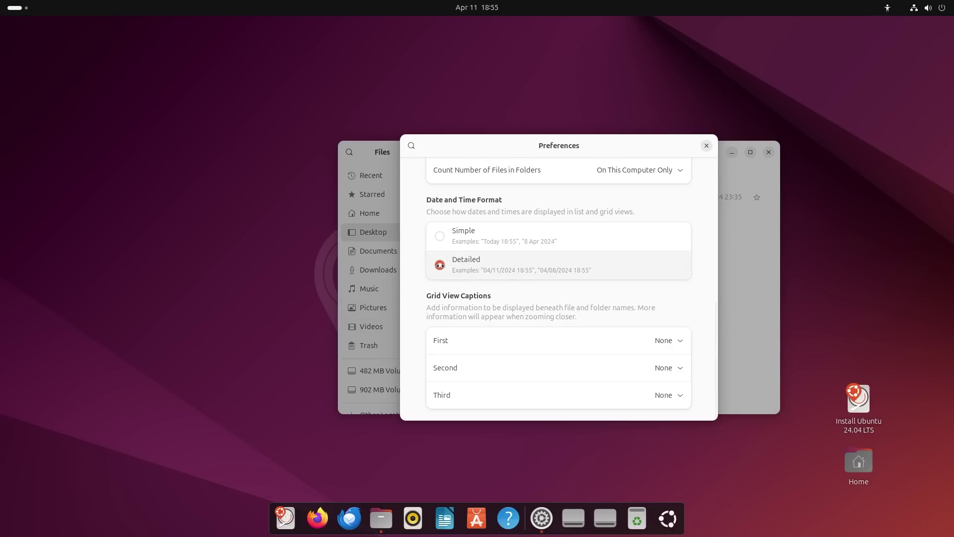
{"action": "left_click", "coordinate": [706, 145]}
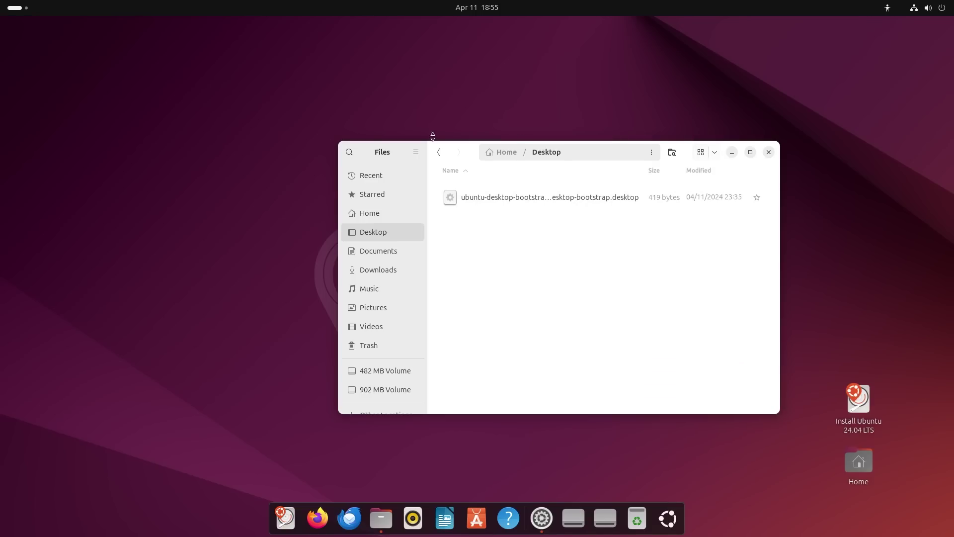
Set the date and time format back to Simple and close Preferences.
{"action": "left_click", "coordinate": [416, 152]}
{"action": "left_click", "coordinate": [434, 316]}
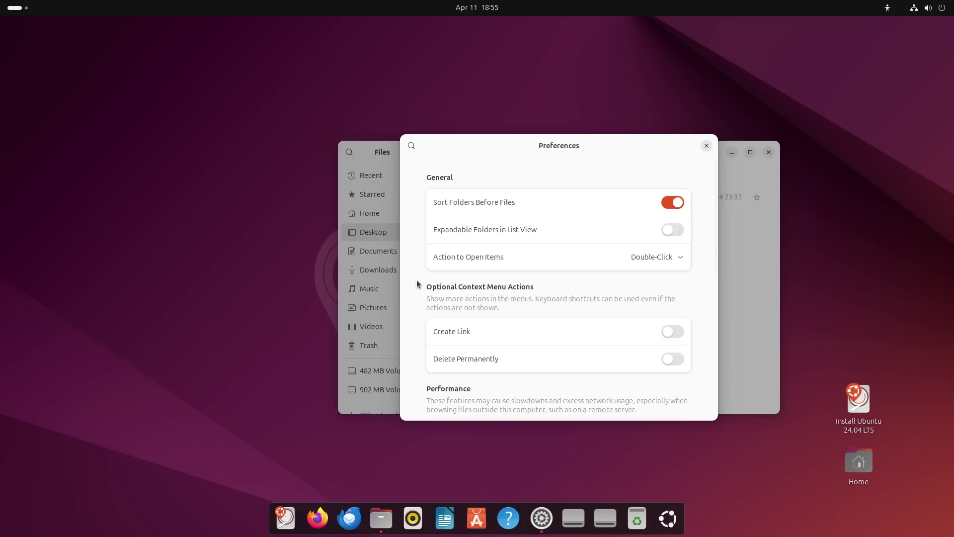
{"action": "scroll", "coordinate": [711, 231], "scroll_direction": "down", "scroll_amount": 10}
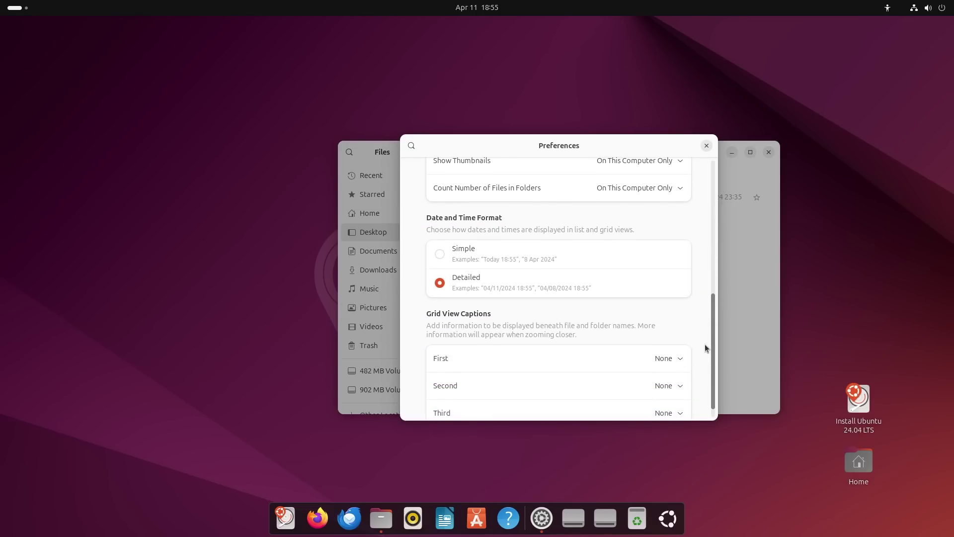
{"action": "left_click", "coordinate": [440, 237]}
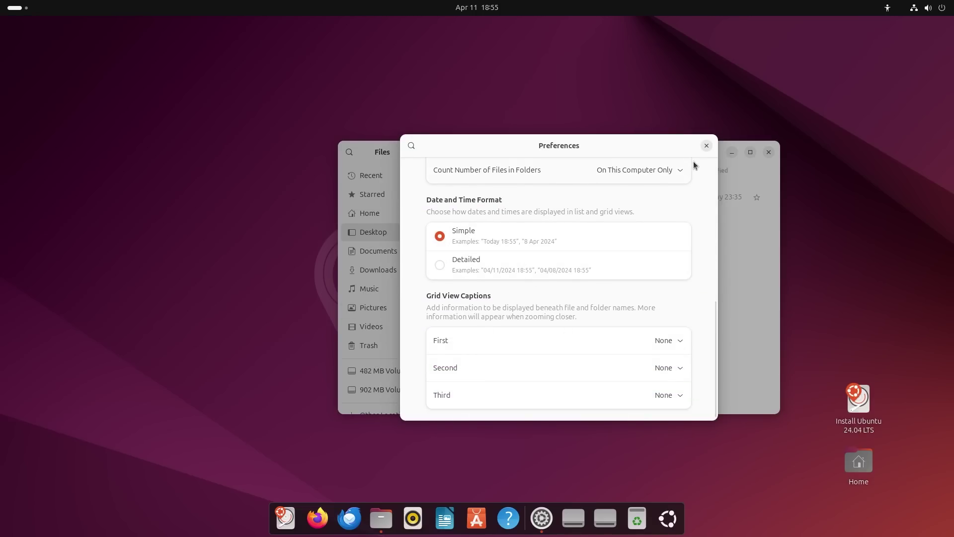
{"action": "left_click", "coordinate": [705, 147]}
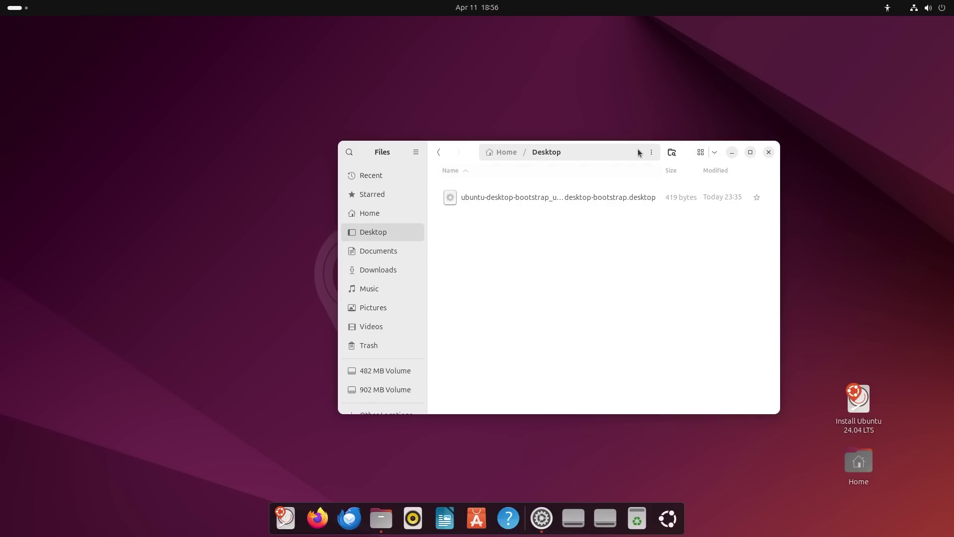
{"action": "left_click", "coordinate": [673, 153]}
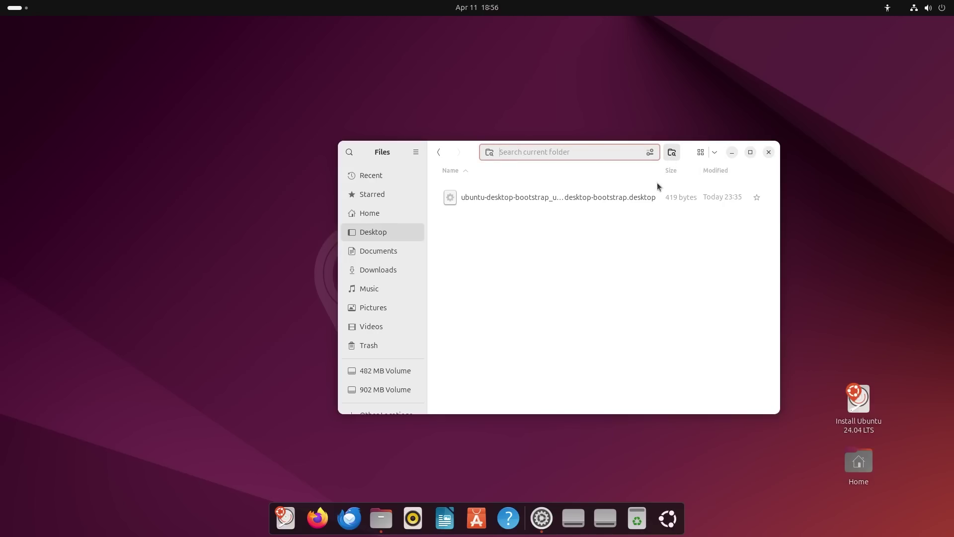
{"action": "left_click", "coordinate": [600, 246]}
{"action": "left_click", "coordinate": [506, 198]}
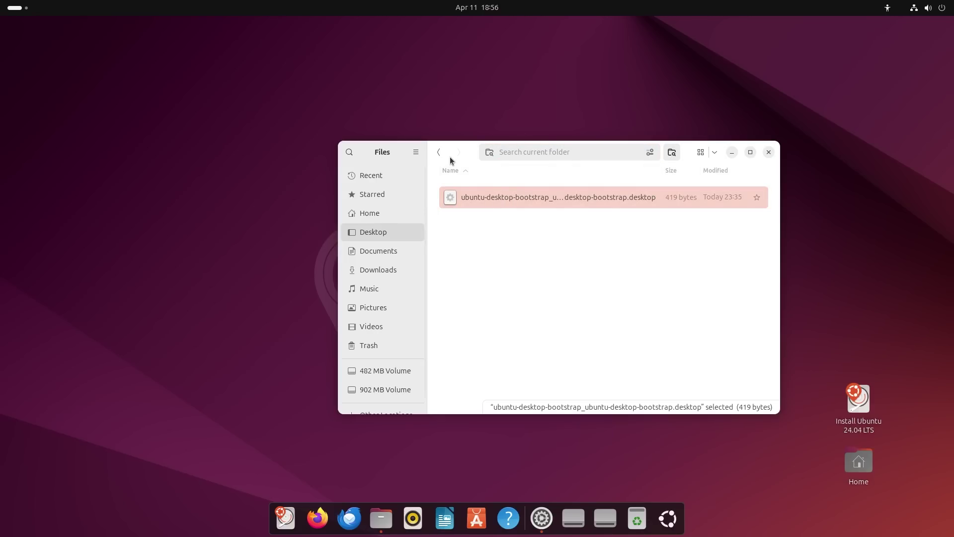
{"action": "left_click", "coordinate": [440, 154]}
{"action": "left_click", "coordinate": [455, 154]}
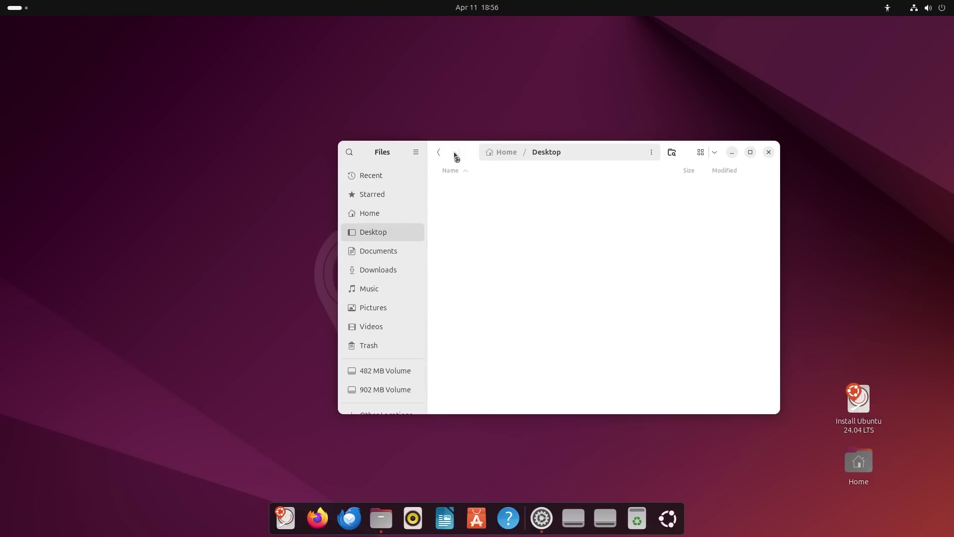
{"action": "left_click", "coordinate": [575, 152]}
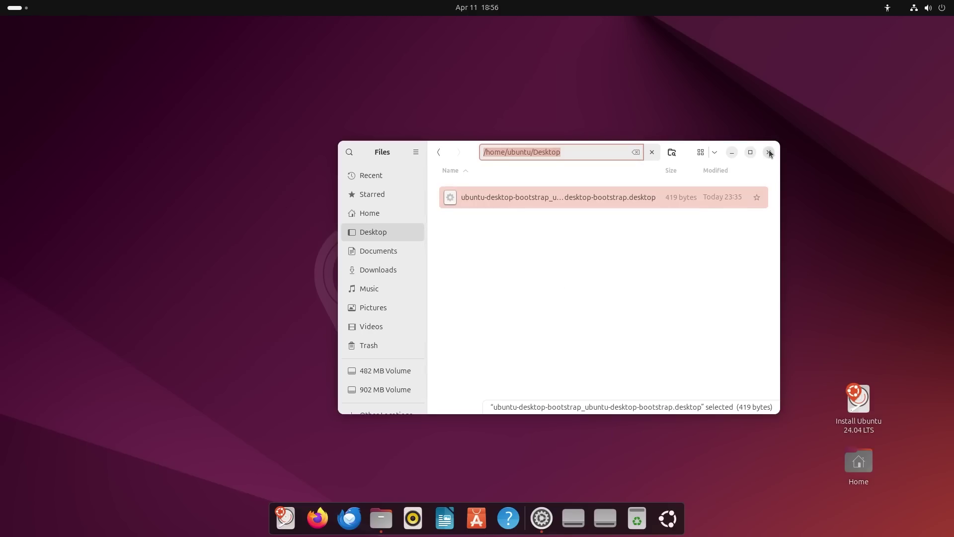
{"action": "left_click", "coordinate": [416, 152]}
{"action": "left_click", "coordinate": [386, 351]}
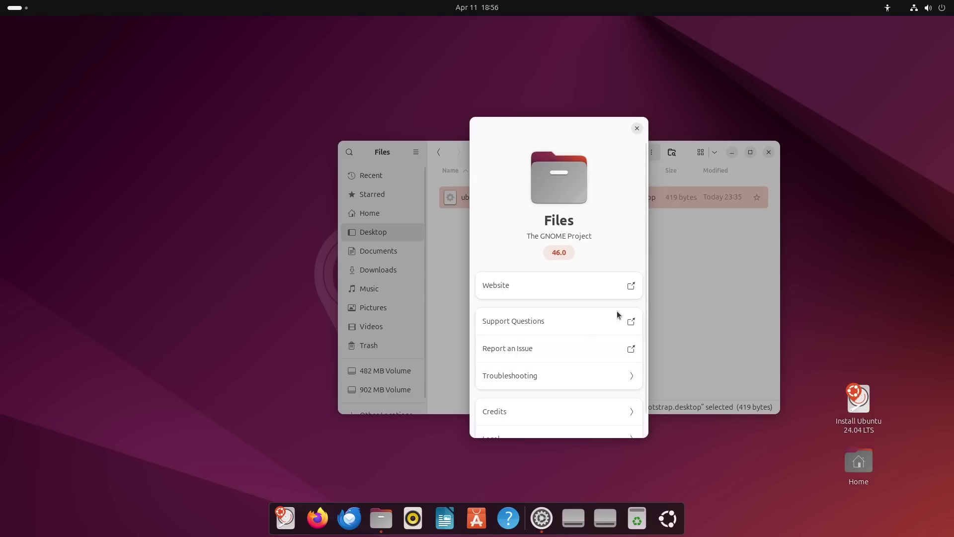
{"action": "left_click", "coordinate": [638, 129]}
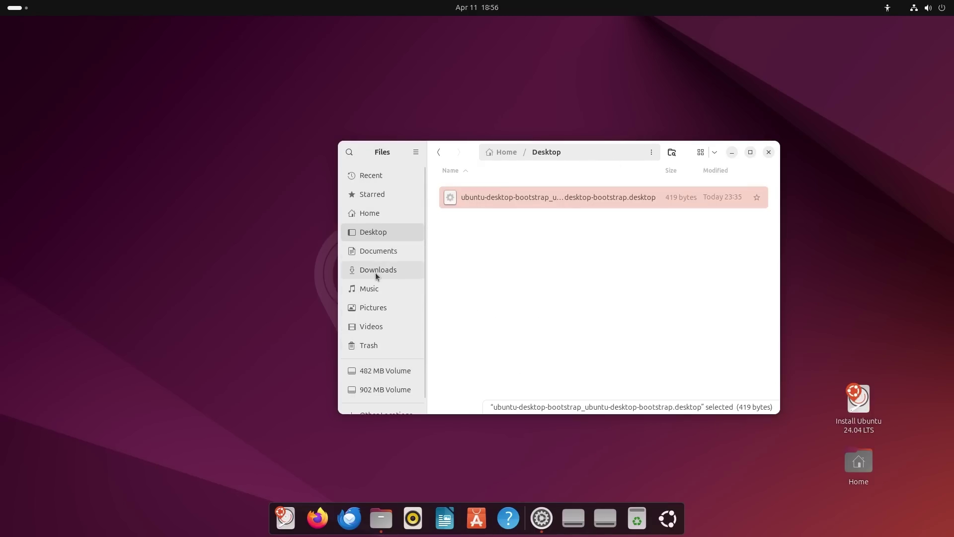
Open the Home folder in grid view with nothing selected.
{"action": "left_click", "coordinate": [368, 213]}
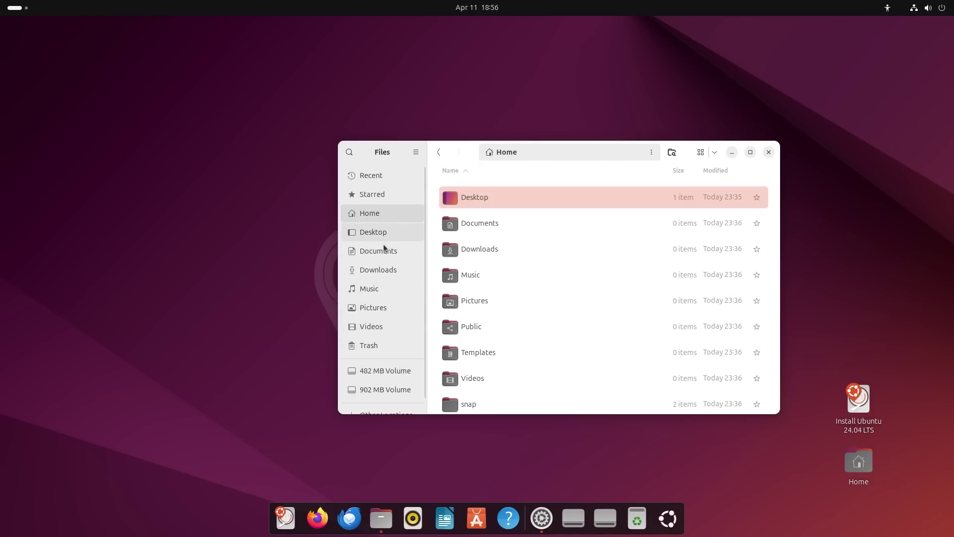
{"action": "left_click", "coordinate": [701, 153]}
{"action": "left_click", "coordinate": [676, 335]}
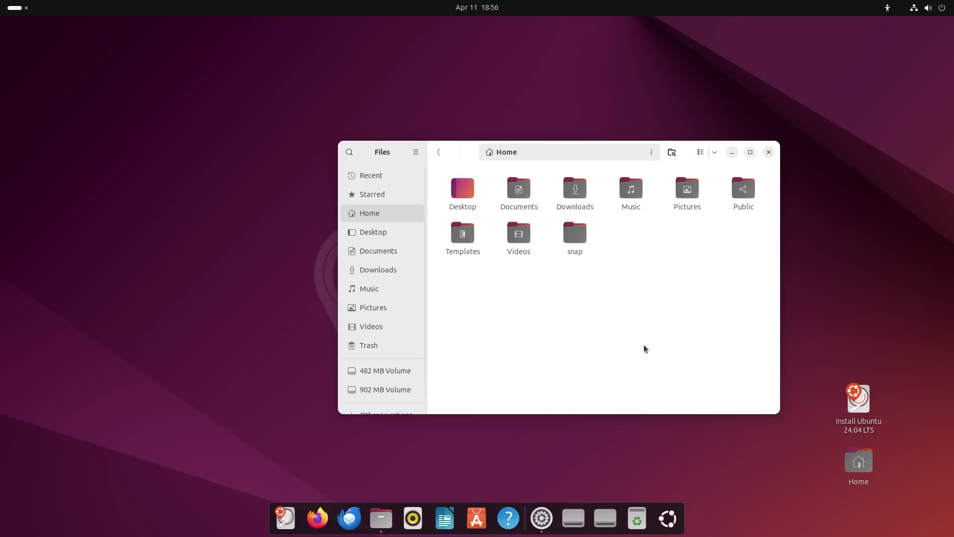
Turn Dark Style on and back off, then minimize the Files window.
{"action": "left_click", "coordinate": [929, 8]}
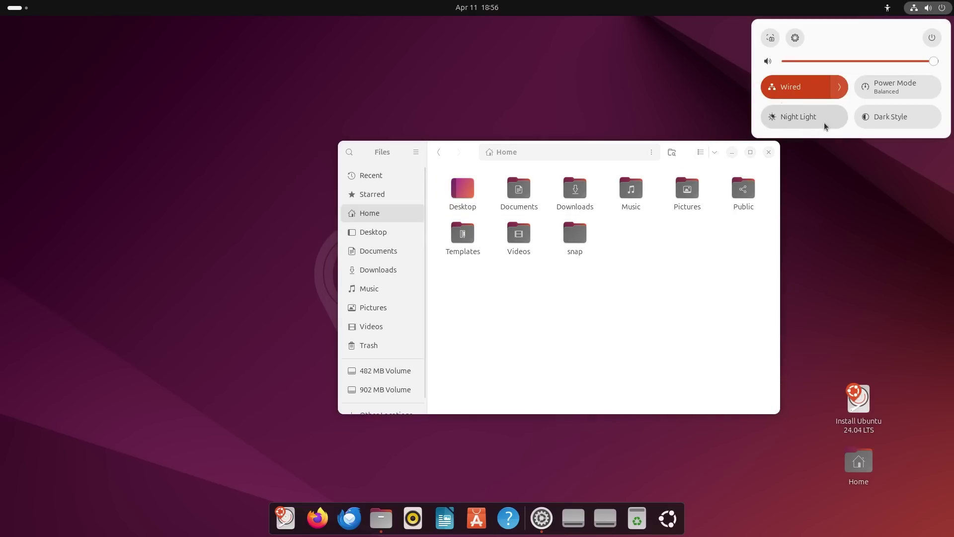
{"action": "left_click", "coordinate": [878, 118]}
{"action": "left_click", "coordinate": [653, 268]}
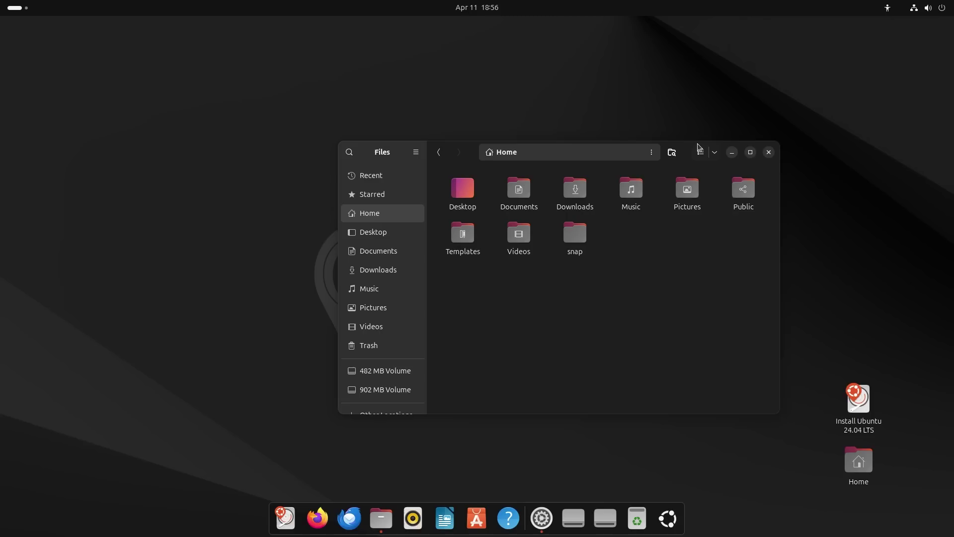
{"action": "left_click_drag", "start_coordinate": [685, 157], "coordinate": [785, 146]}
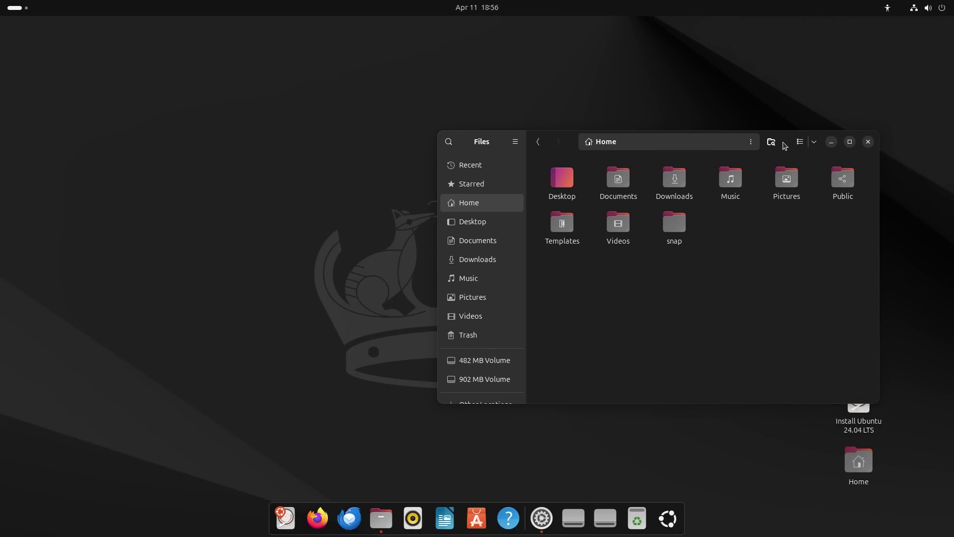
{"action": "left_click", "coordinate": [919, 8]}
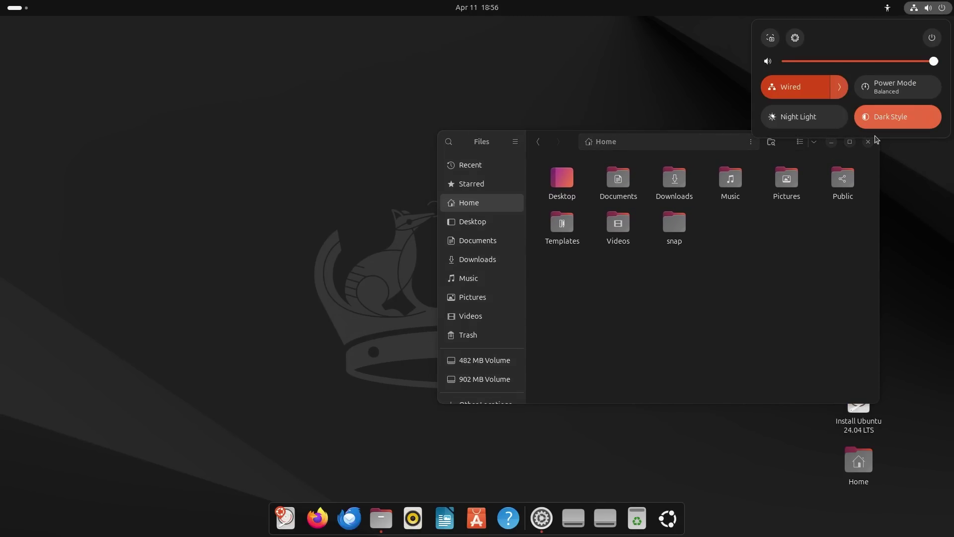
{"action": "left_click", "coordinate": [878, 118]}
{"action": "left_click", "coordinate": [787, 283]}
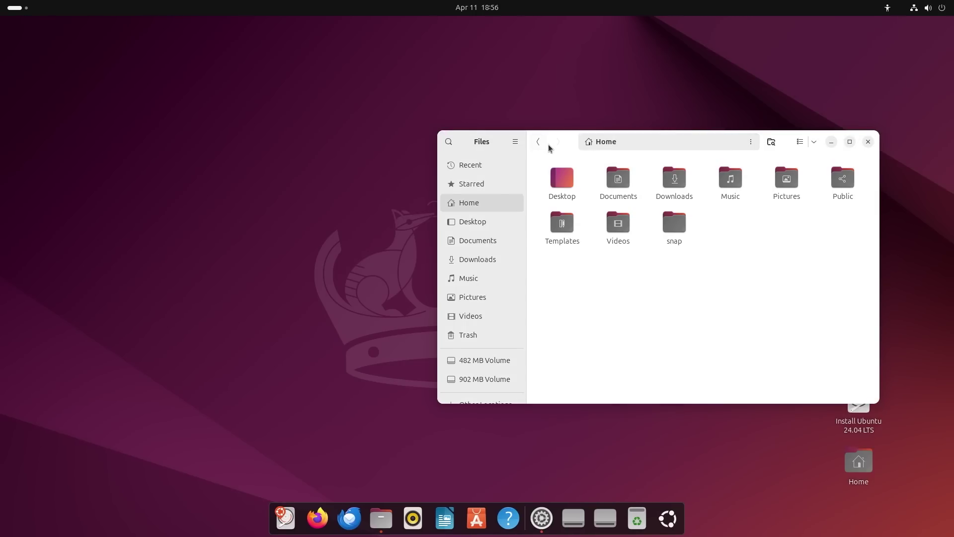
{"action": "left_click", "coordinate": [832, 143]}
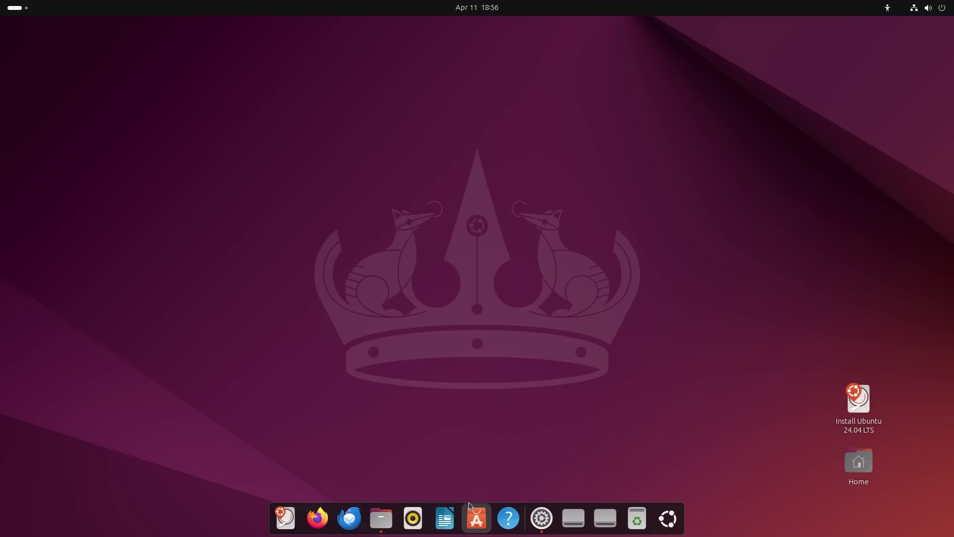
Launch App Center, browse the Ubuntu Desktop collection, and return to the Explore page.
{"action": "left_click", "coordinate": [477, 517]}
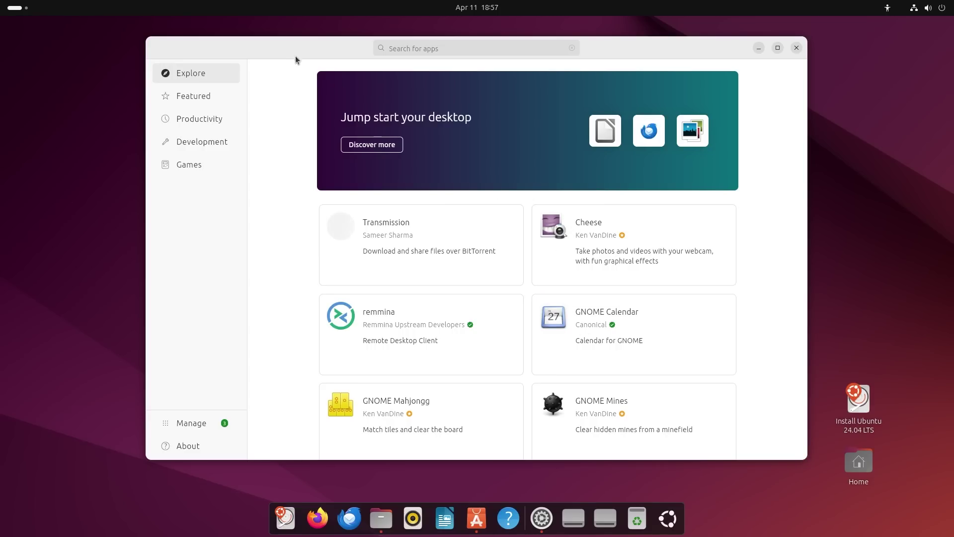
{"action": "mouse_move", "coordinate": [293, 56]}
{"action": "left_mouse_down"}
{"action": "mouse_move", "coordinate": [337, 59]}
{"action": "mouse_move", "coordinate": [311, 59]}
{"action": "left_mouse_up"}
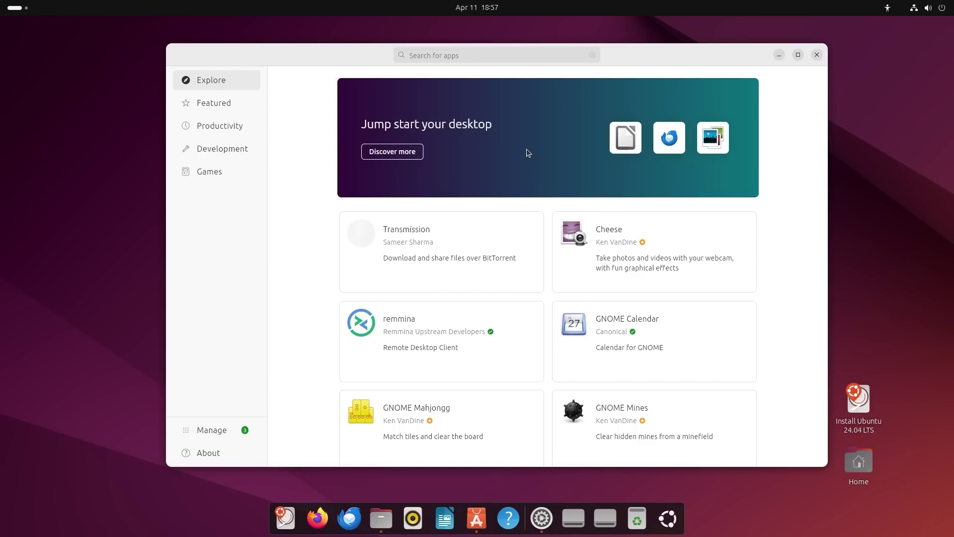
{"action": "left_click", "coordinate": [392, 151]}
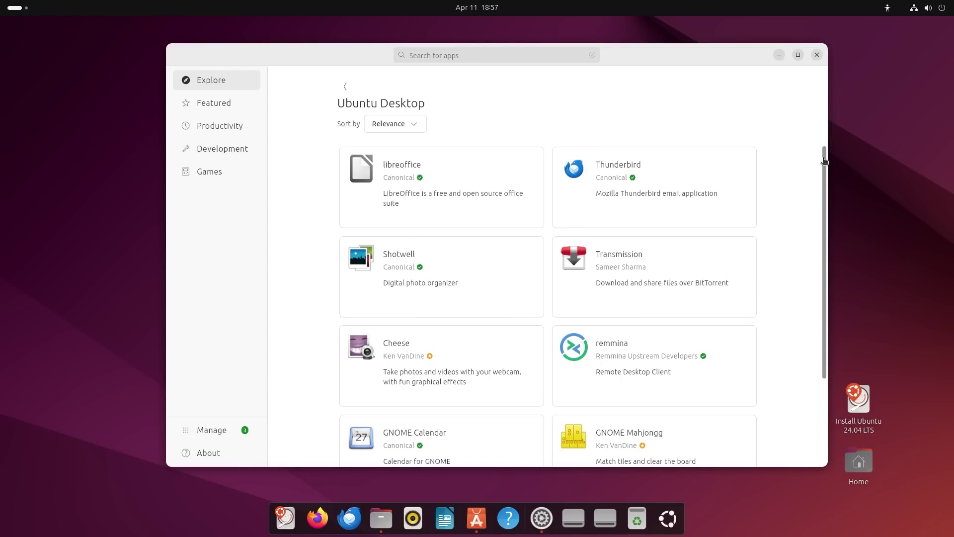
{"action": "left_click_drag", "start_coordinate": [824, 160], "coordinate": [827, 301]}
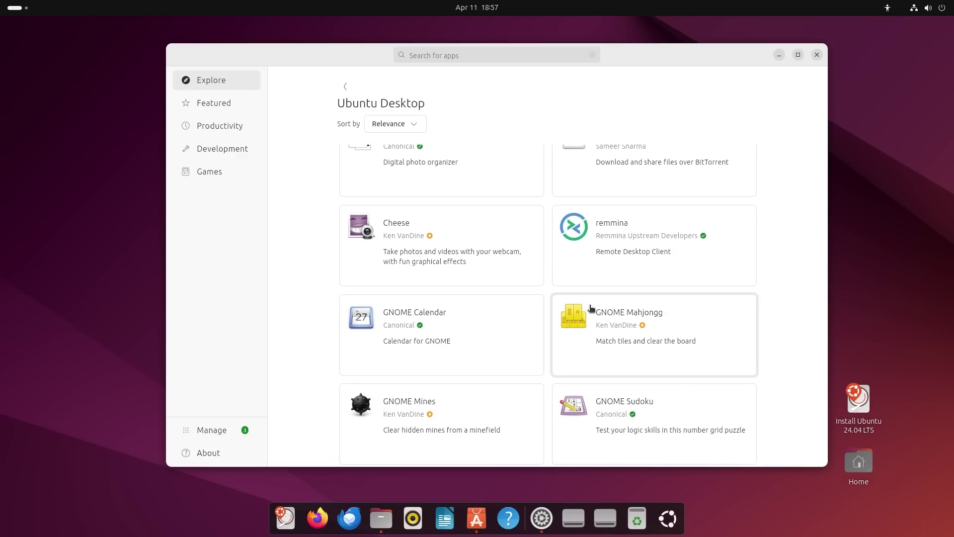
{"action": "scroll", "coordinate": [591, 308], "scroll_direction": "up", "scroll_amount": 4}
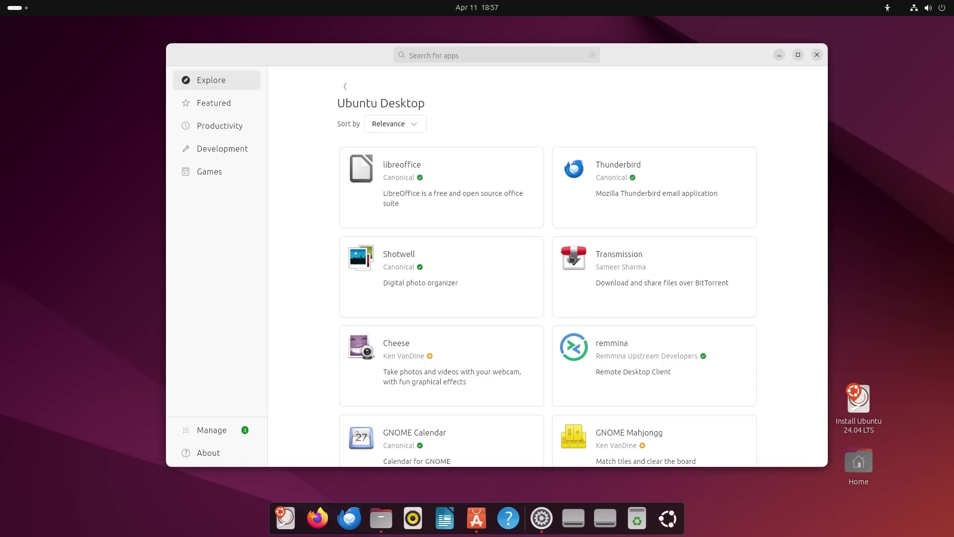
{"action": "left_click", "coordinate": [345, 87]}
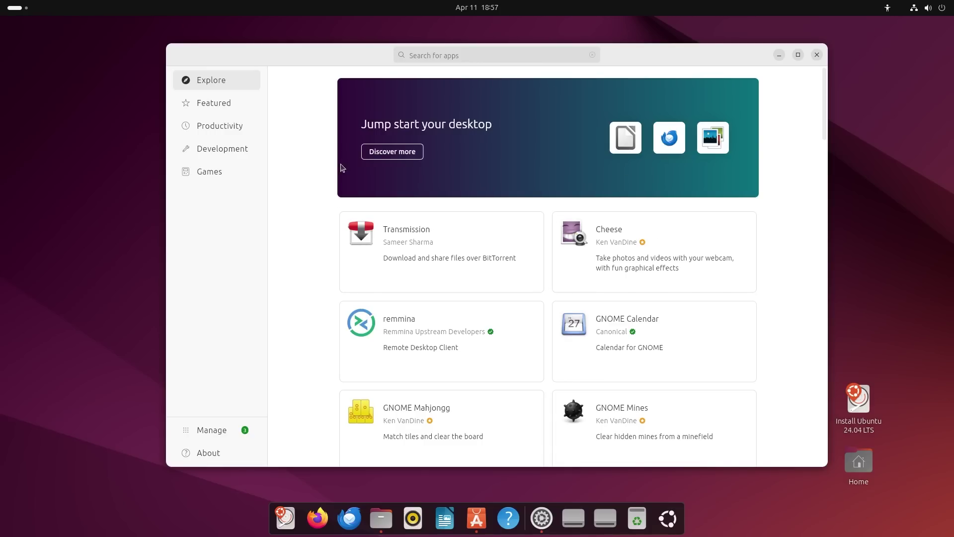
{"action": "left_click", "coordinate": [200, 108]}
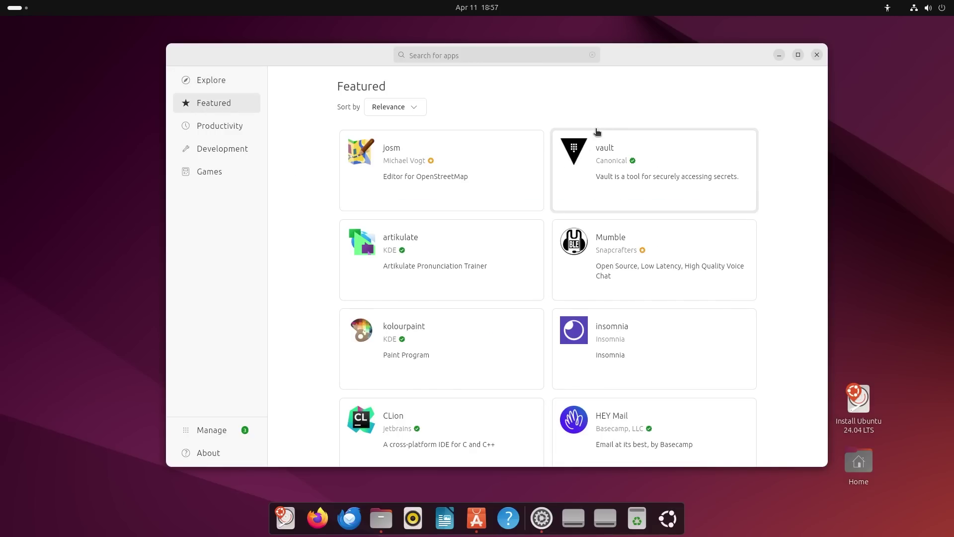
{"action": "left_click", "coordinate": [417, 113]}
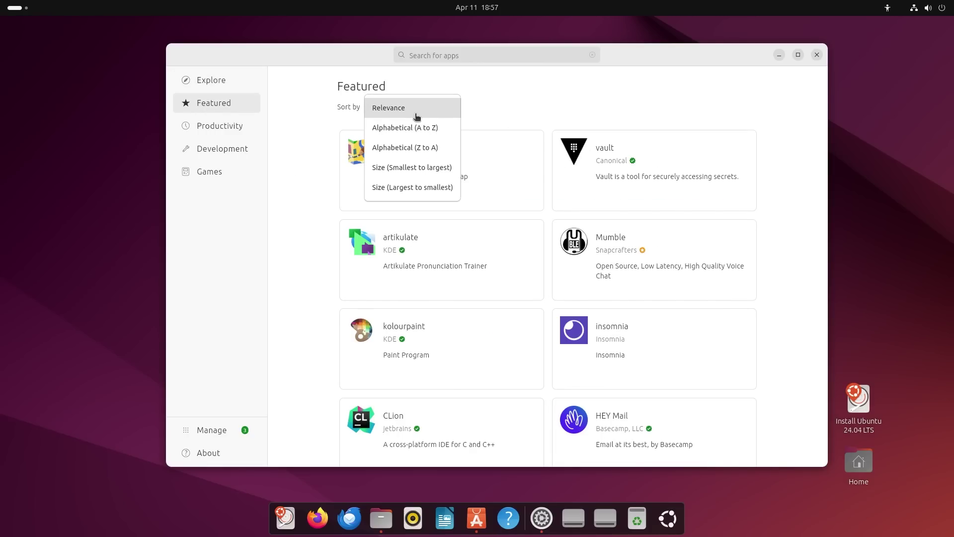
{"action": "left_click", "coordinate": [805, 159]}
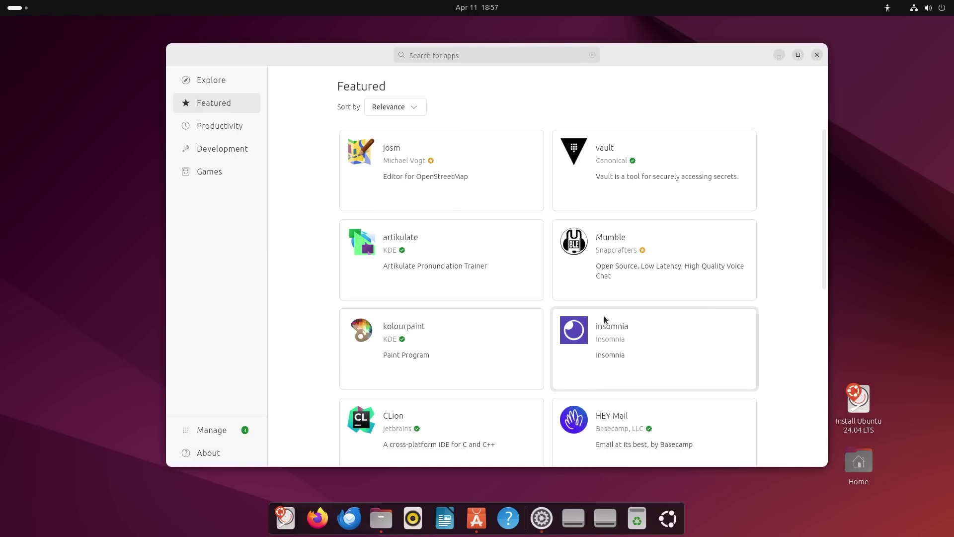
{"action": "left_click", "coordinate": [621, 336]}
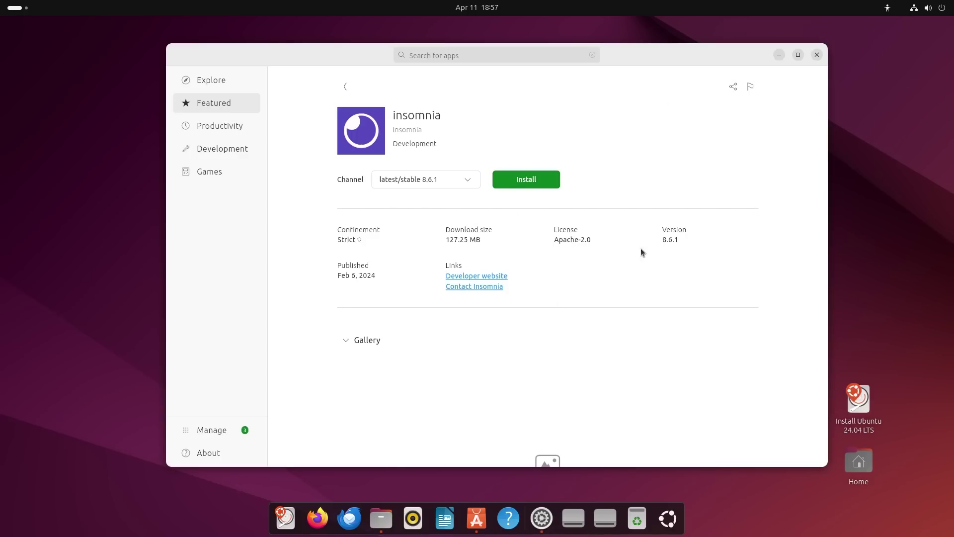
{"action": "left_click", "coordinate": [734, 88]}
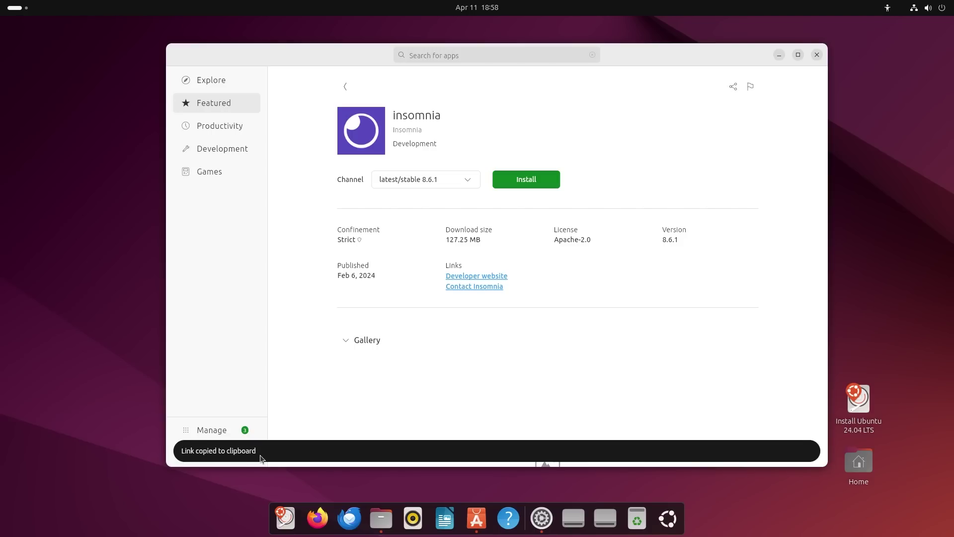
{"action": "left_click", "coordinate": [751, 87]}
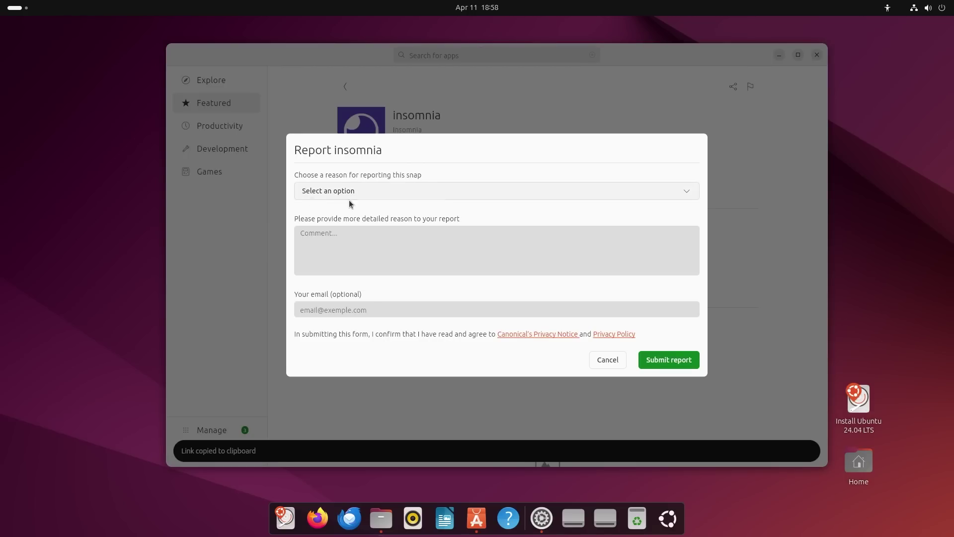
{"action": "left_click", "coordinate": [601, 362]}
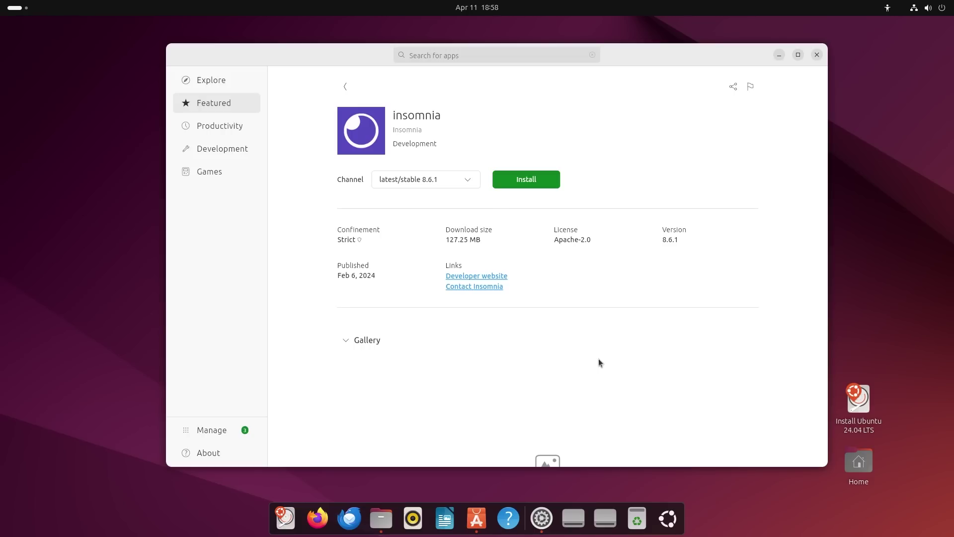
{"action": "left_click", "coordinate": [471, 181]}
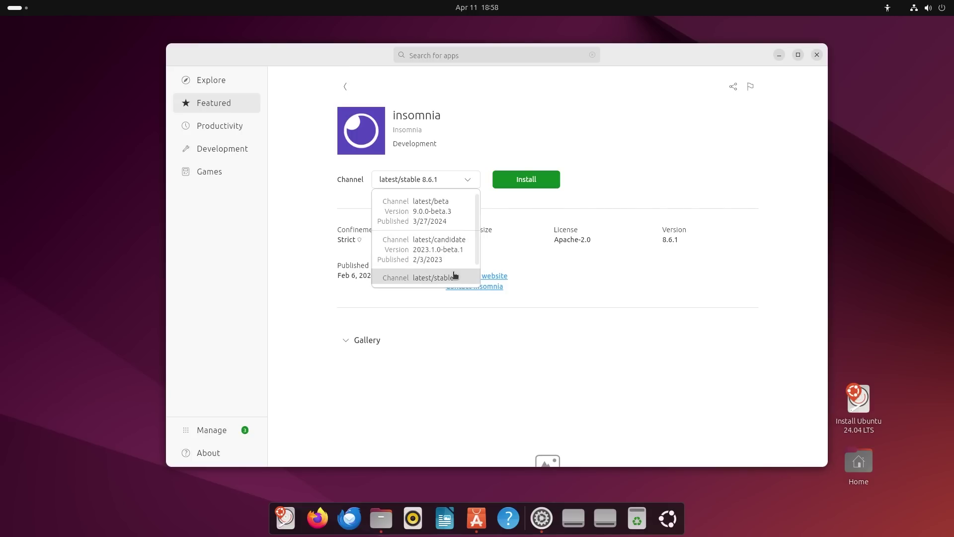
{"action": "left_click_drag", "start_coordinate": [478, 251], "coordinate": [482, 227]}
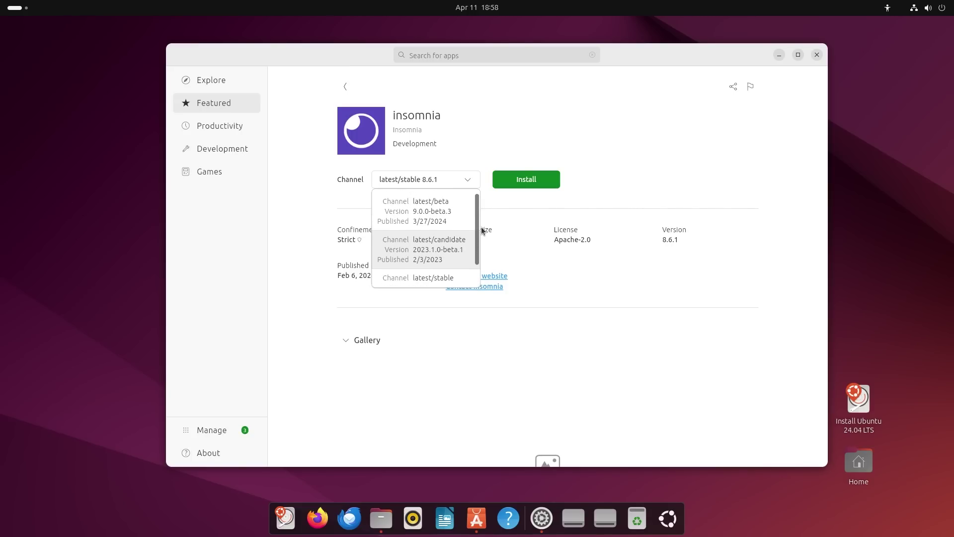
{"action": "left_click", "coordinate": [599, 165]}
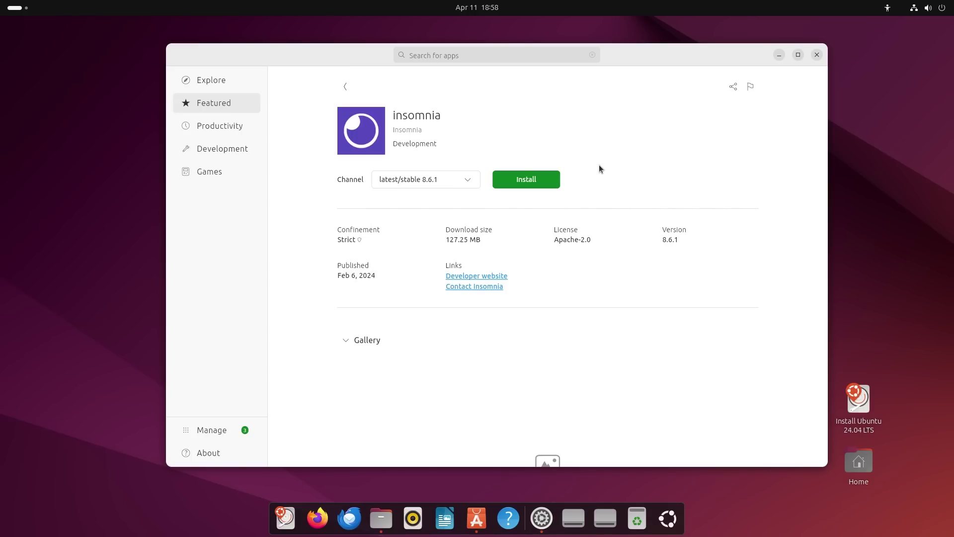
{"action": "left_click", "coordinate": [344, 340]}
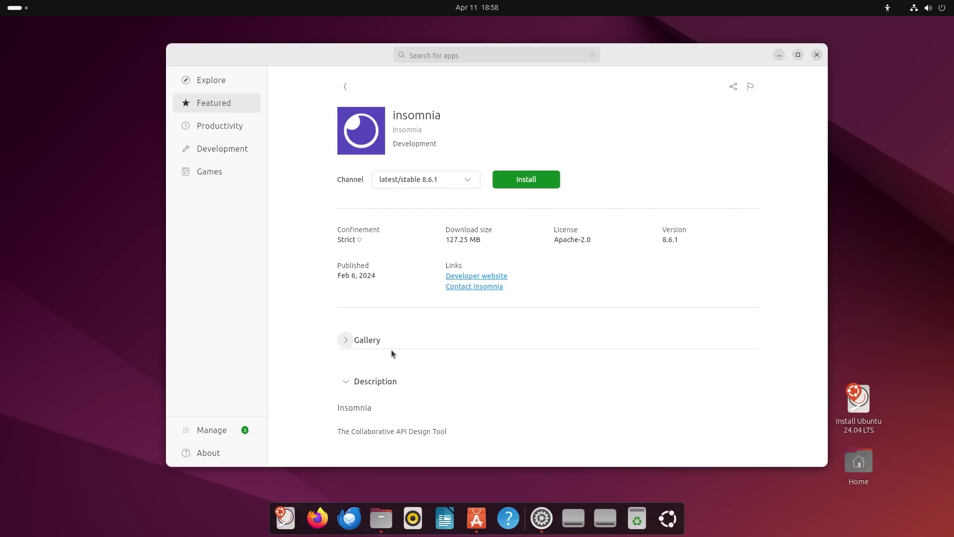
{"action": "left_click", "coordinate": [345, 340]}
{"action": "scroll", "coordinate": [564, 436], "scroll_direction": "down", "scroll_amount": 5}
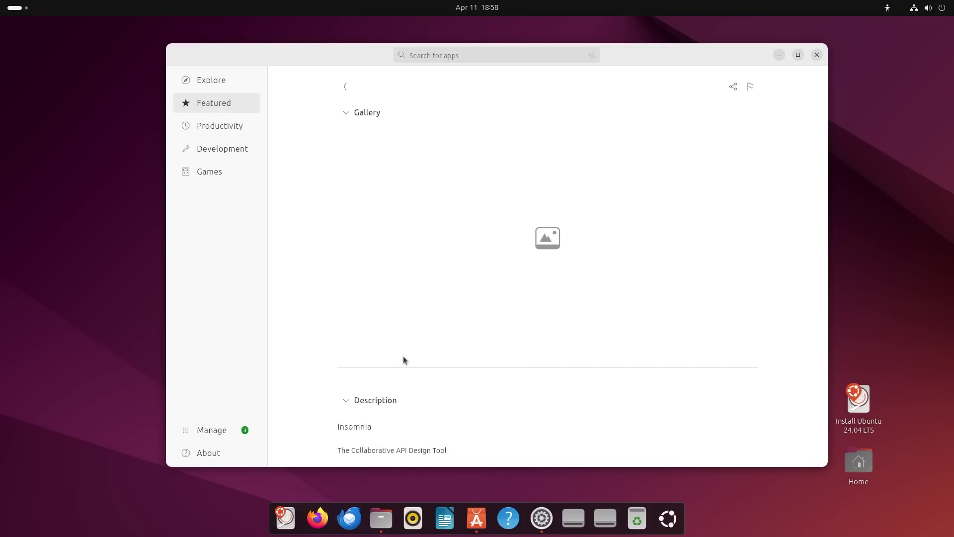
{"action": "left_click_drag", "start_coordinate": [338, 453], "coordinate": [477, 454]}
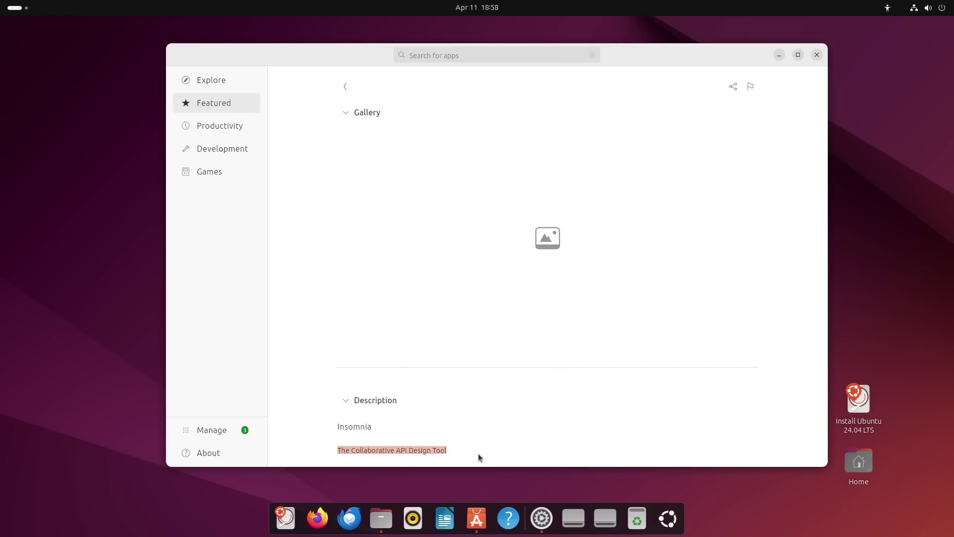
{"action": "scroll", "coordinate": [391, 388], "scroll_direction": "up", "scroll_amount": 5}
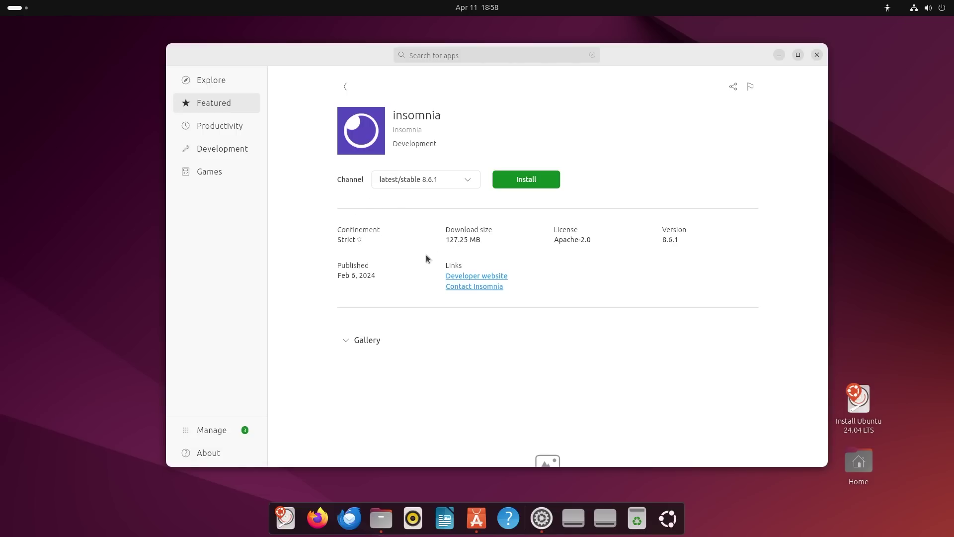
Return to the Featured list and open the CLion app details page.
{"action": "left_click", "coordinate": [357, 97]}
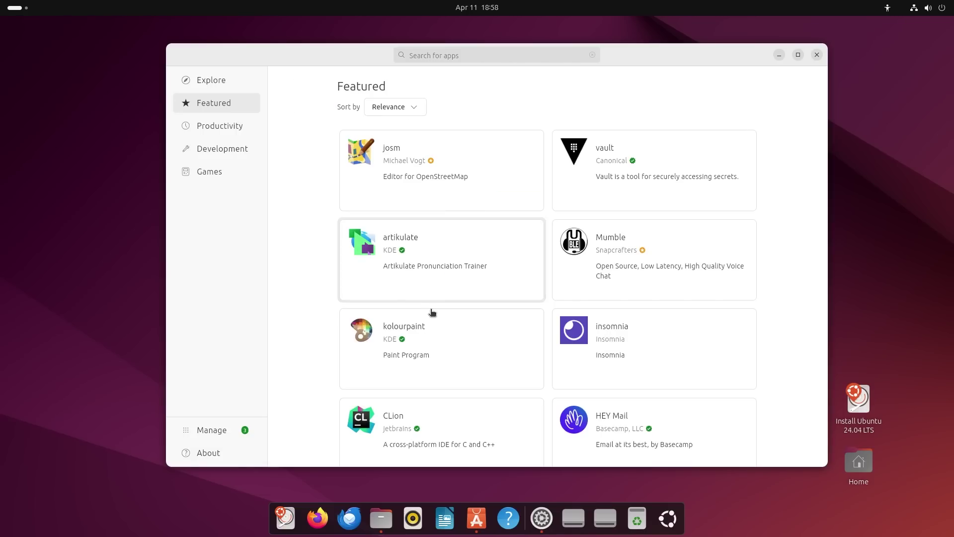
{"action": "scroll", "coordinate": [620, 347], "scroll_direction": "down", "scroll_amount": 3}
{"action": "scroll", "coordinate": [486, 348], "scroll_direction": "down", "scroll_amount": 2}
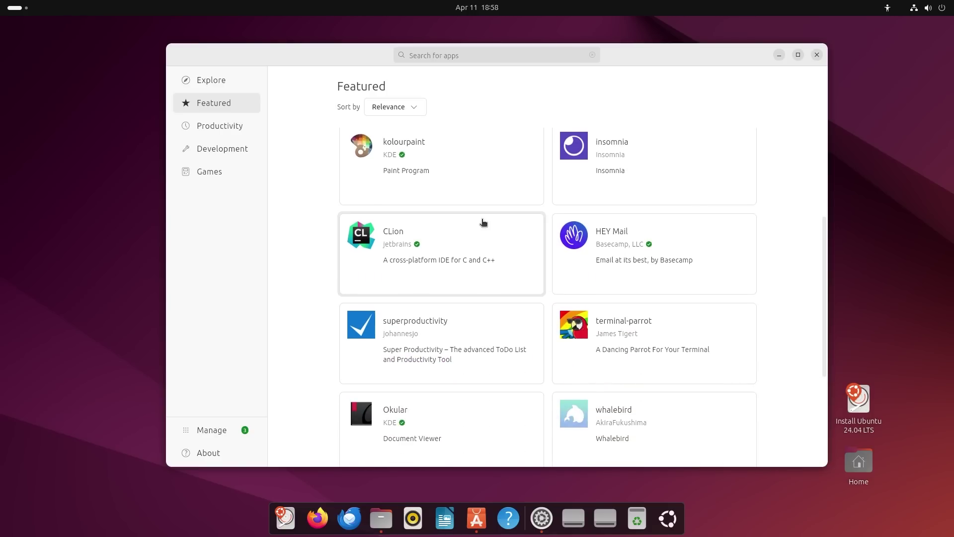
{"action": "left_click", "coordinate": [467, 248]}
{"action": "scroll", "coordinate": [547, 358], "scroll_direction": "down", "scroll_amount": 1}
{"action": "scroll", "coordinate": [580, 385], "scroll_direction": "down", "scroll_amount": 6}
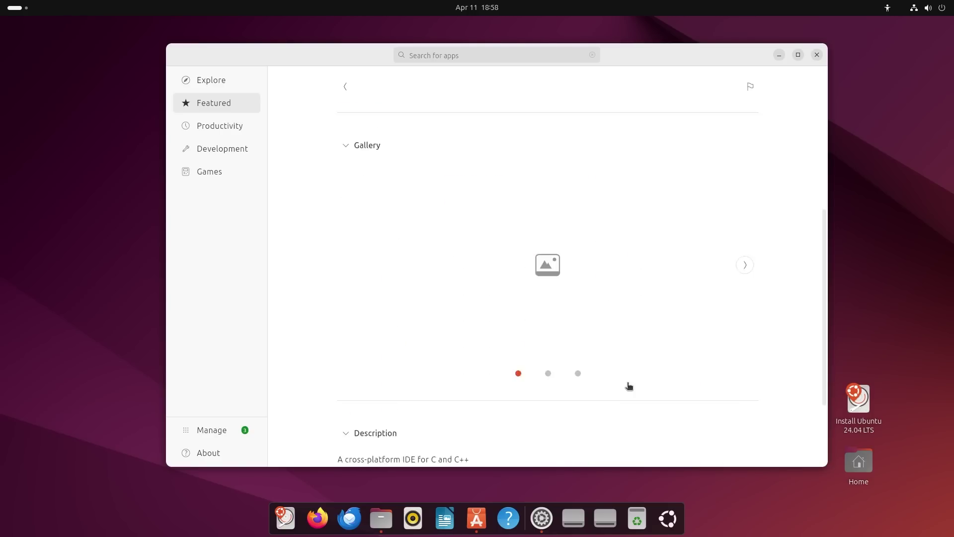
{"action": "scroll", "coordinate": [639, 370], "scroll_direction": "up", "scroll_amount": 2}
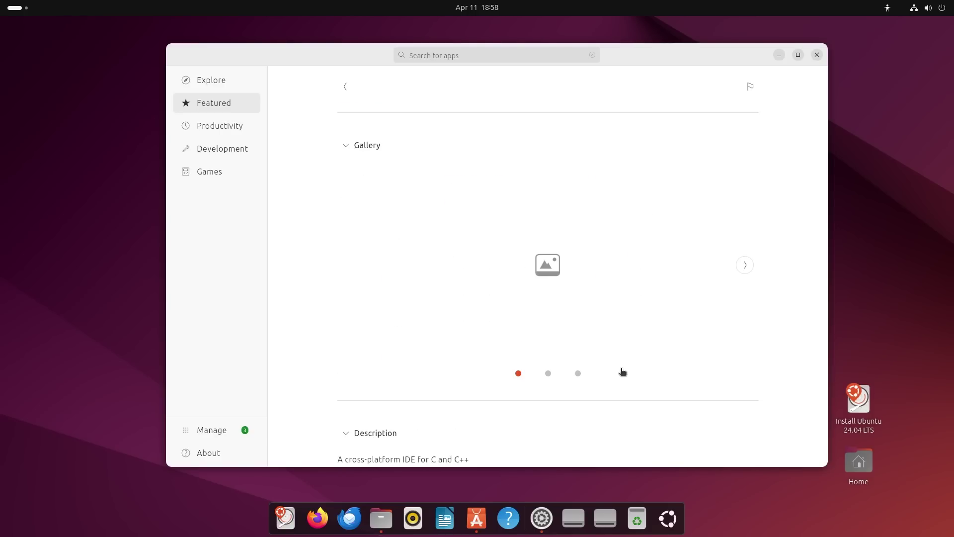
Check the wired connection options in the quick settings menu.
{"action": "left_click", "coordinate": [920, 7]}
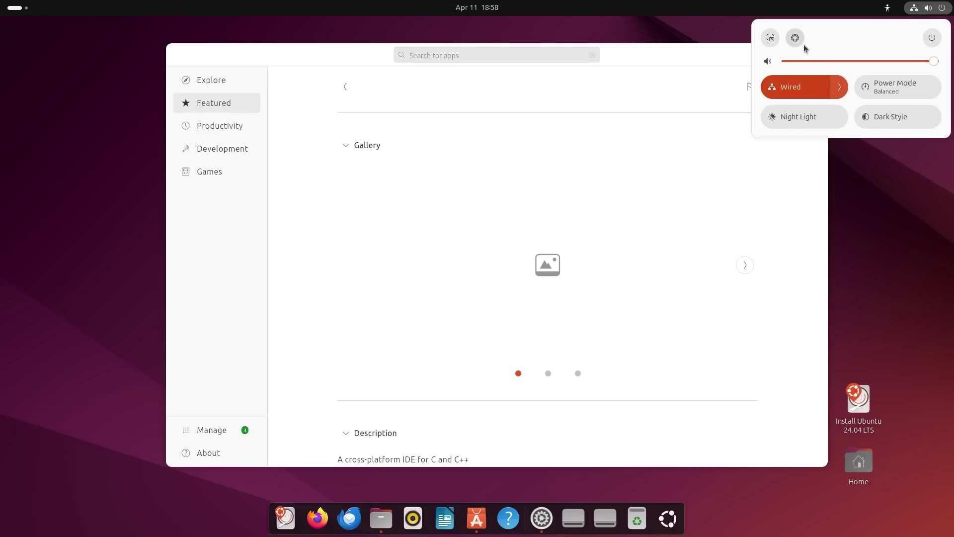
{"action": "left_click", "coordinate": [840, 86]}
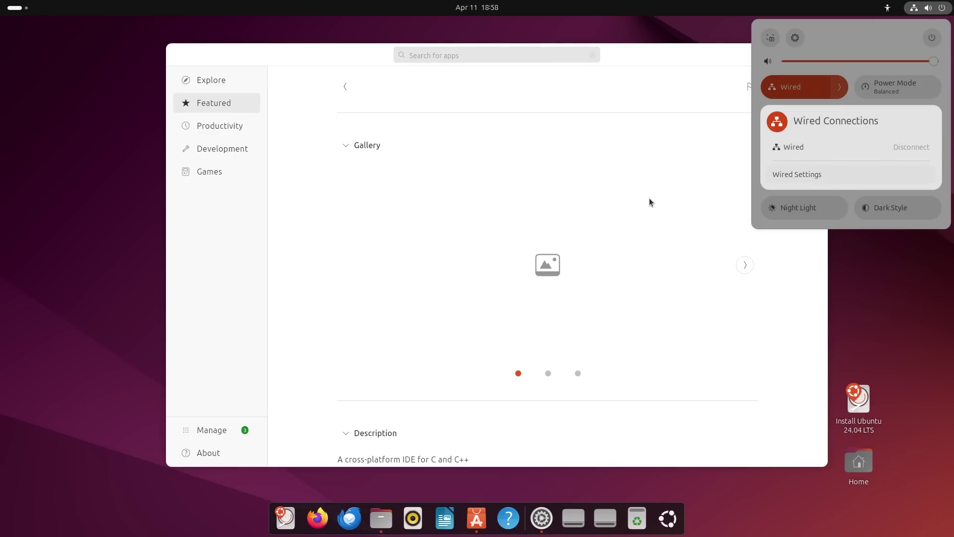
{"action": "key", "text": "Escape"}
{"action": "key", "text": "Escape"}
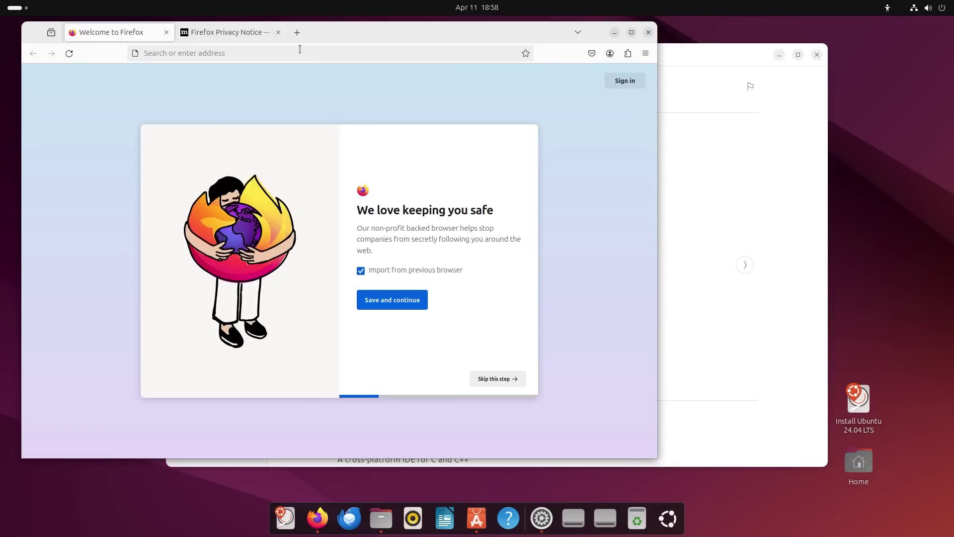
Load google.com in a new Firefox tab.
{"action": "left_click", "coordinate": [298, 32]}
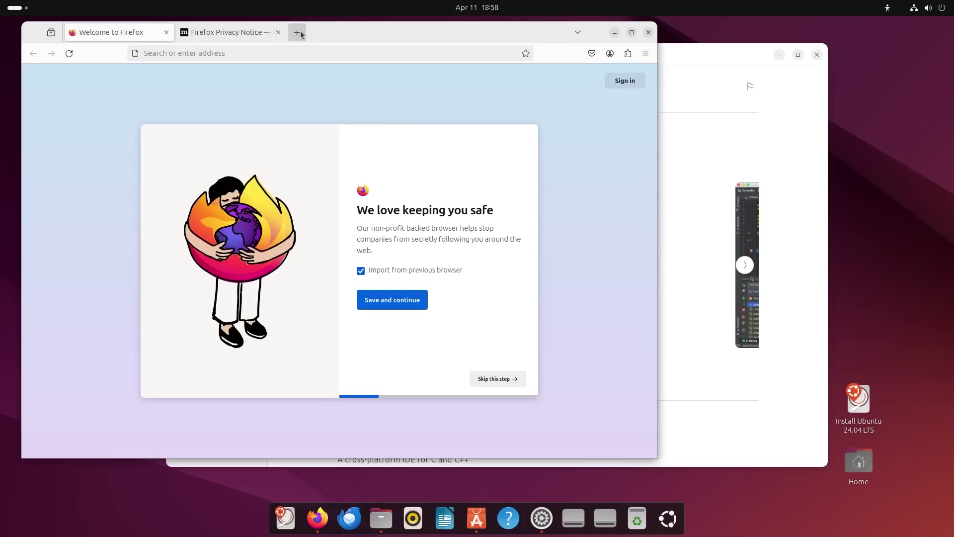
{"action": "type", "text": "google.com"}
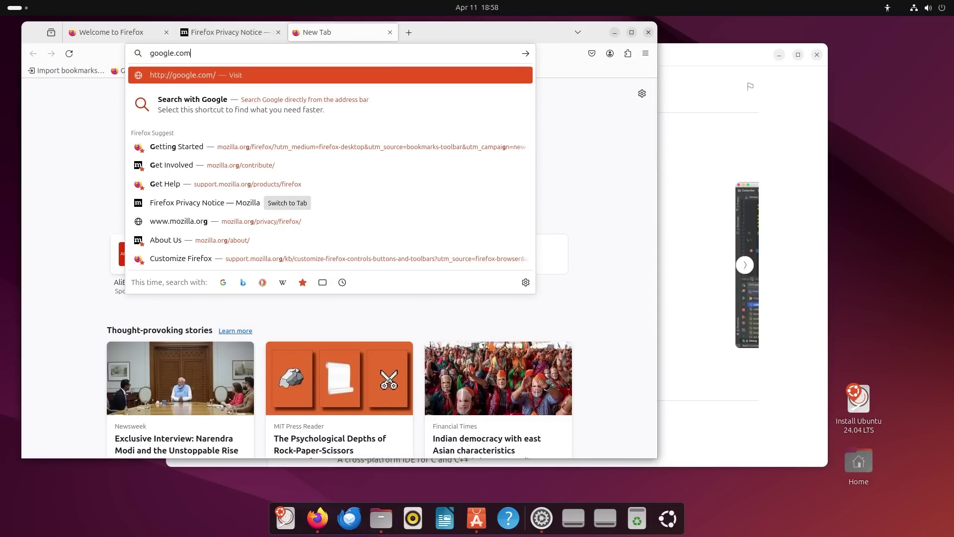
{"action": "key", "text": "Return"}
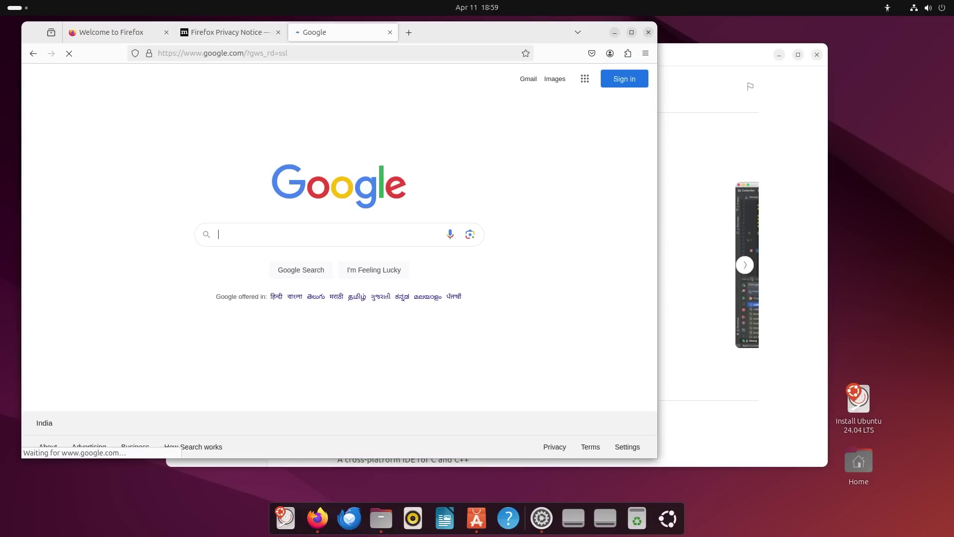
Minimize Firefox, then browse CLion's screenshots and release channel list without changing it.
{"action": "left_click", "coordinate": [615, 33]}
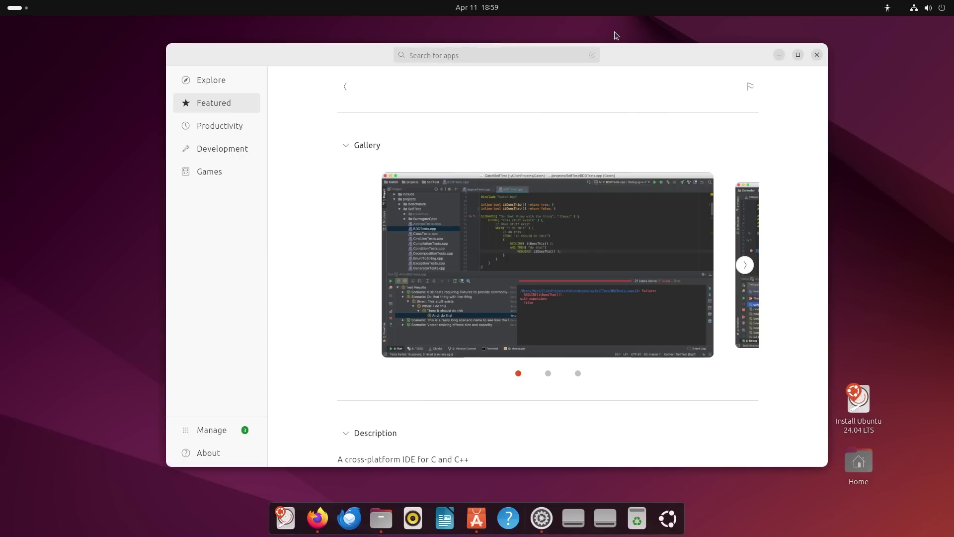
{"action": "left_click", "coordinate": [748, 270]}
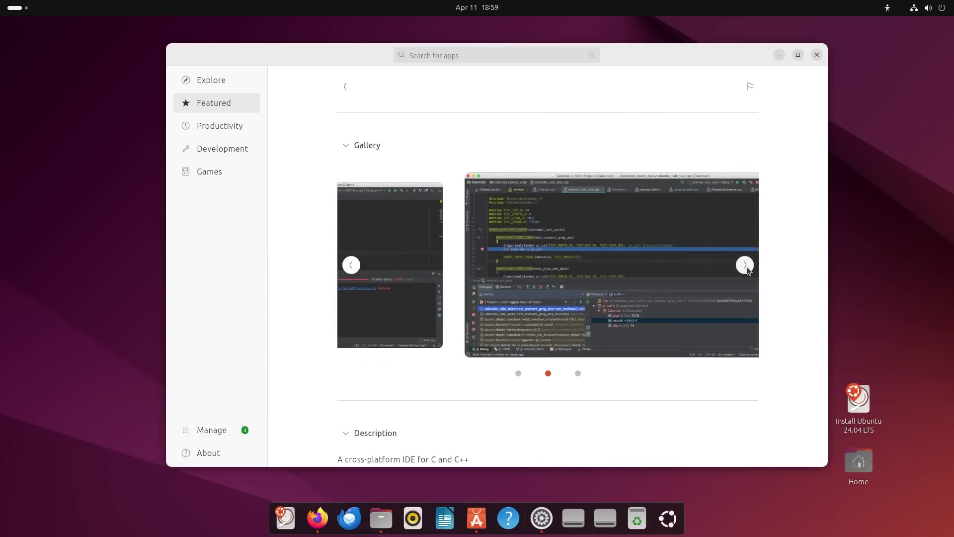
{"action": "scroll", "coordinate": [589, 151], "scroll_direction": "up", "scroll_amount": 3}
{"action": "scroll", "coordinate": [589, 150], "scroll_direction": "up", "scroll_amount": 3}
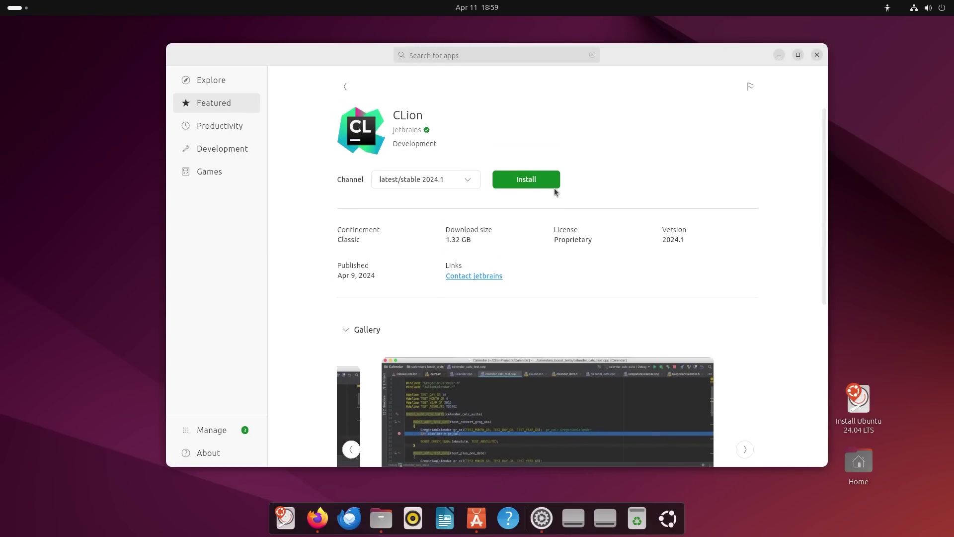
{"action": "scroll", "coordinate": [490, 224], "scroll_direction": "down", "scroll_amount": 5}
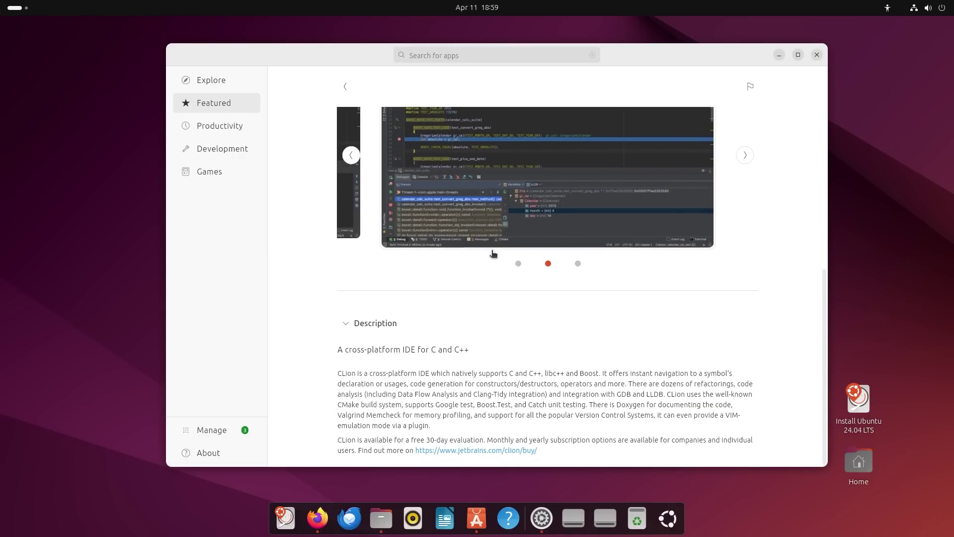
{"action": "scroll", "coordinate": [403, 160], "scroll_direction": "up", "scroll_amount": 5}
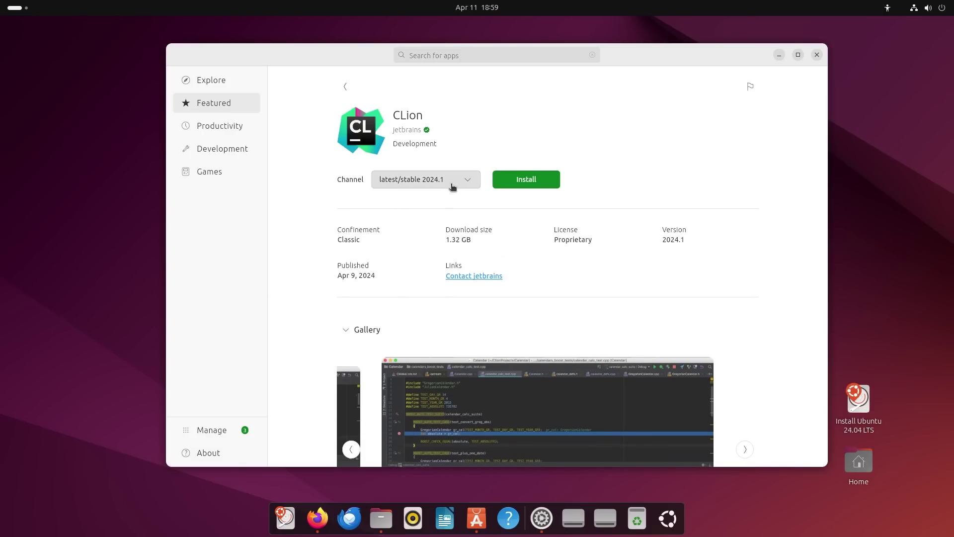
{"action": "left_click", "coordinate": [452, 184]}
{"action": "left_click", "coordinate": [517, 129]}
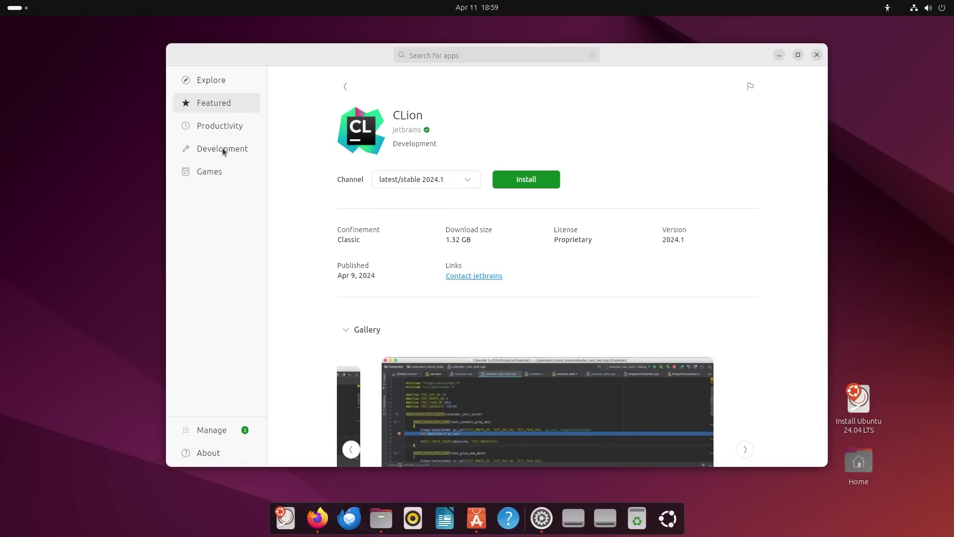
Look through the Productivity category, then switch to the Development category.
{"action": "left_click", "coordinate": [217, 128]}
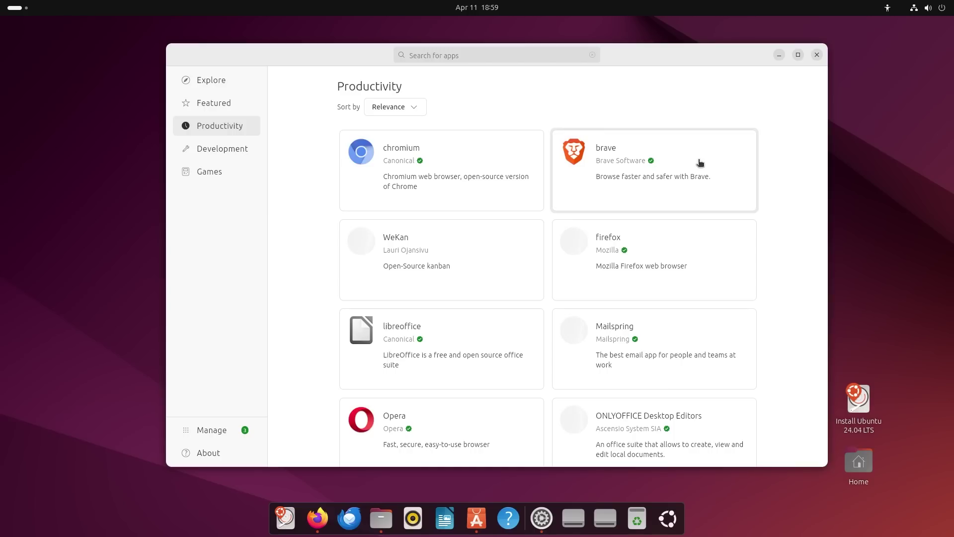
{"action": "left_click_drag", "start_coordinate": [825, 141], "coordinate": [829, 209]}
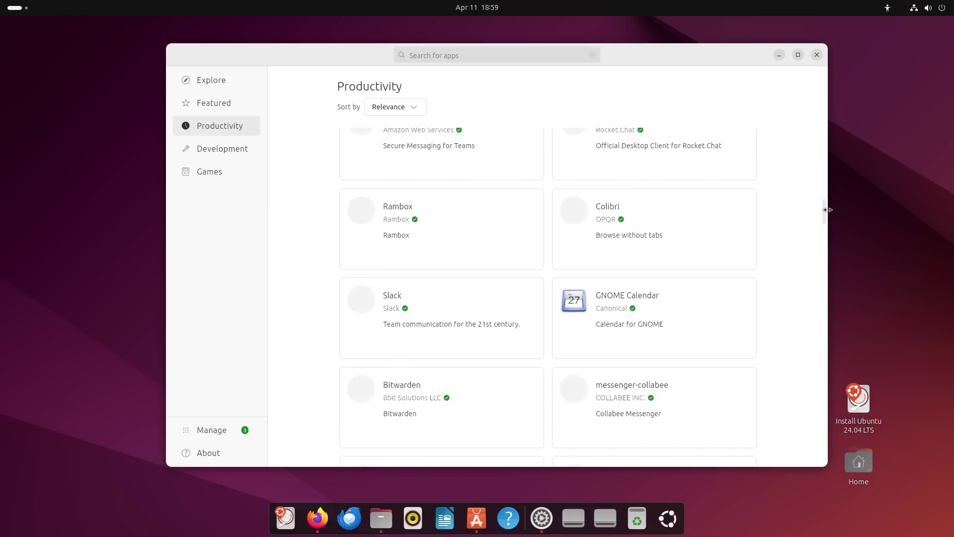
{"action": "left_click", "coordinate": [206, 152]}
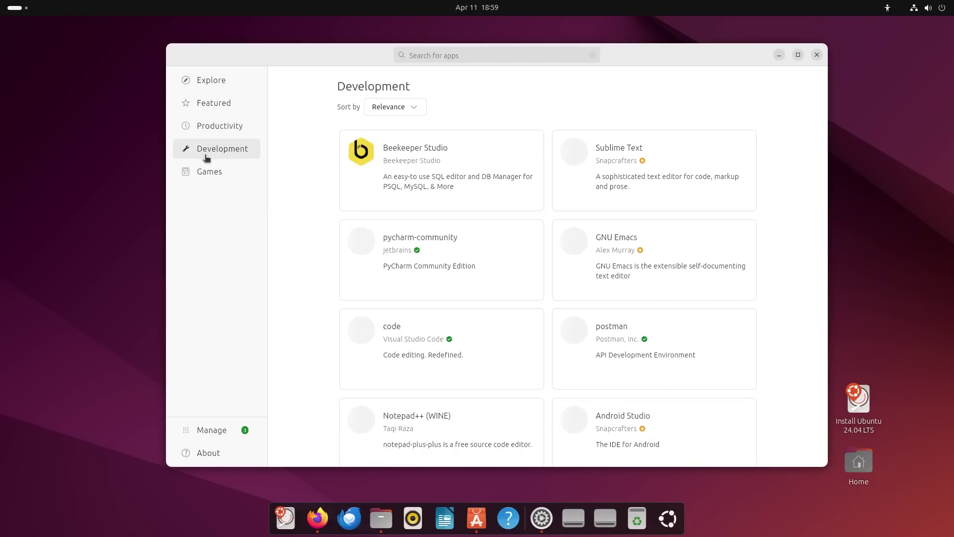
Browse the Games category, then open the Manage page with its three pending updates.
{"action": "left_click", "coordinate": [208, 173]}
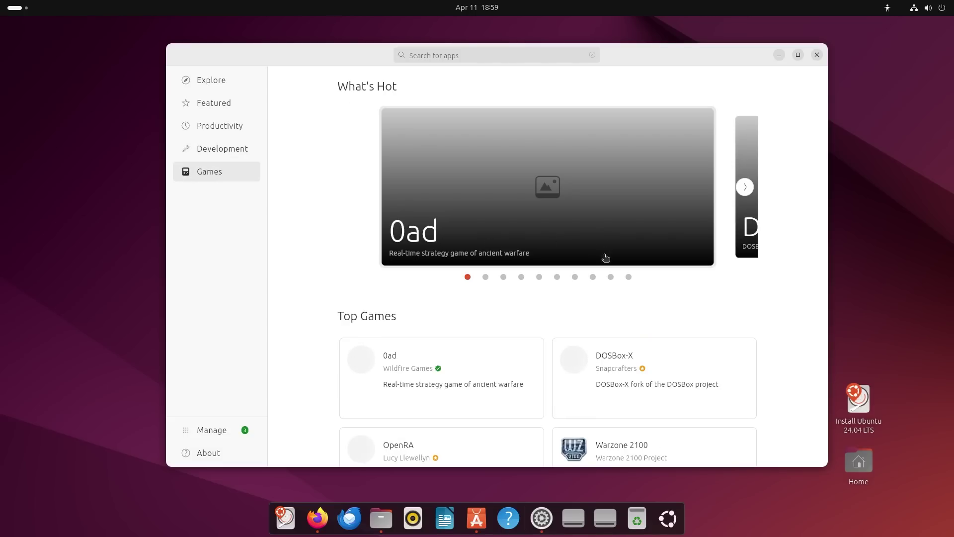
{"action": "left_click_drag", "start_coordinate": [826, 155], "coordinate": [821, 270]}
{"action": "scroll", "coordinate": [821, 270], "scroll_direction": "down", "scroll_amount": 5}
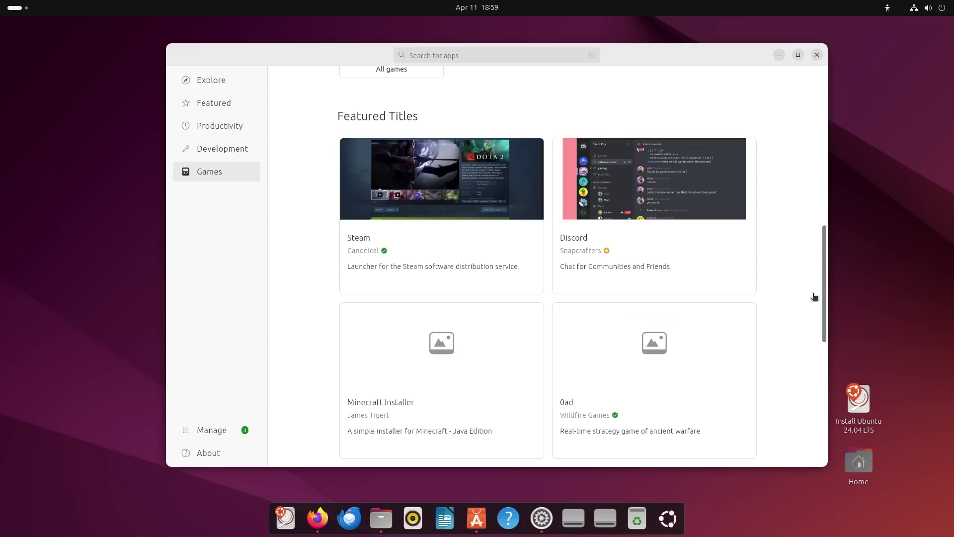
{"action": "left_click_drag", "start_coordinate": [814, 295], "coordinate": [816, 295]}
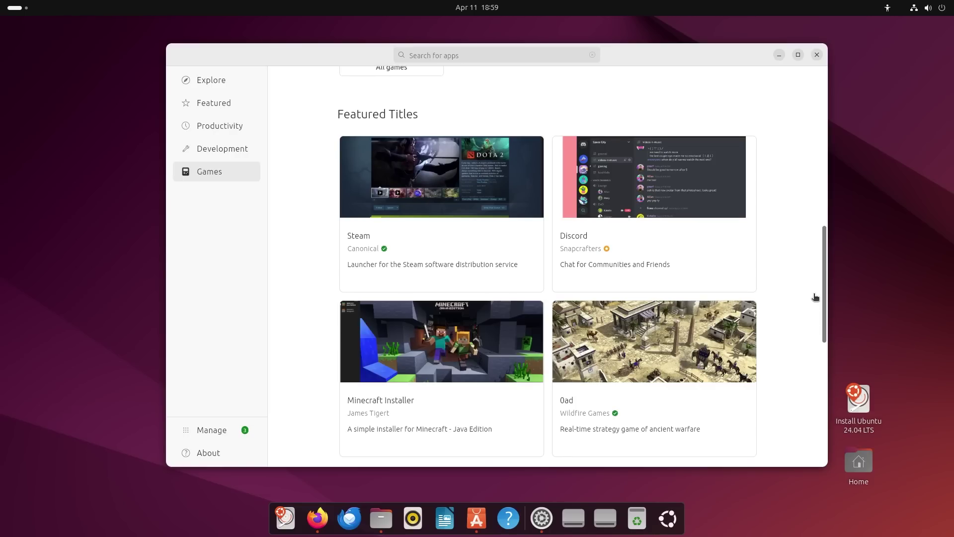
{"action": "left_click_drag", "start_coordinate": [815, 297], "coordinate": [825, 405]}
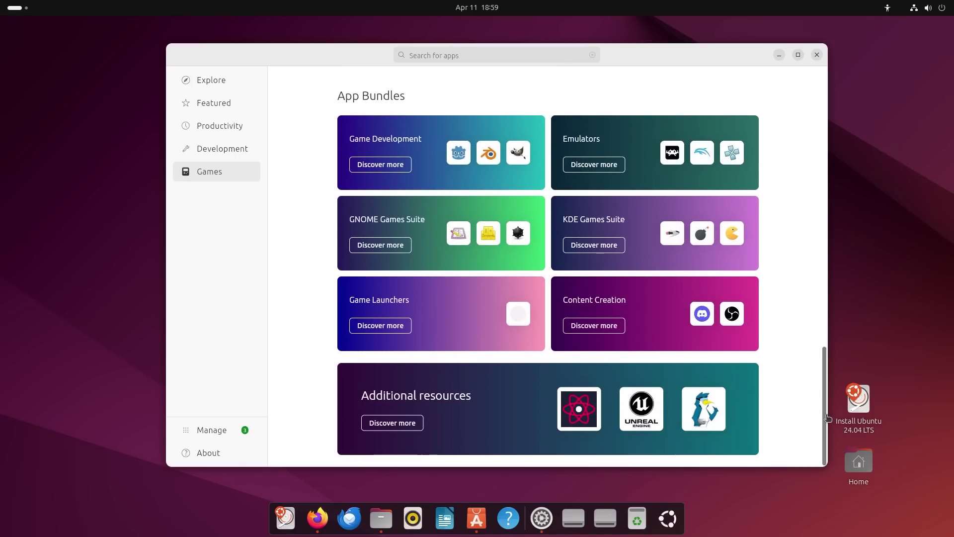
{"action": "left_click", "coordinate": [195, 432]}
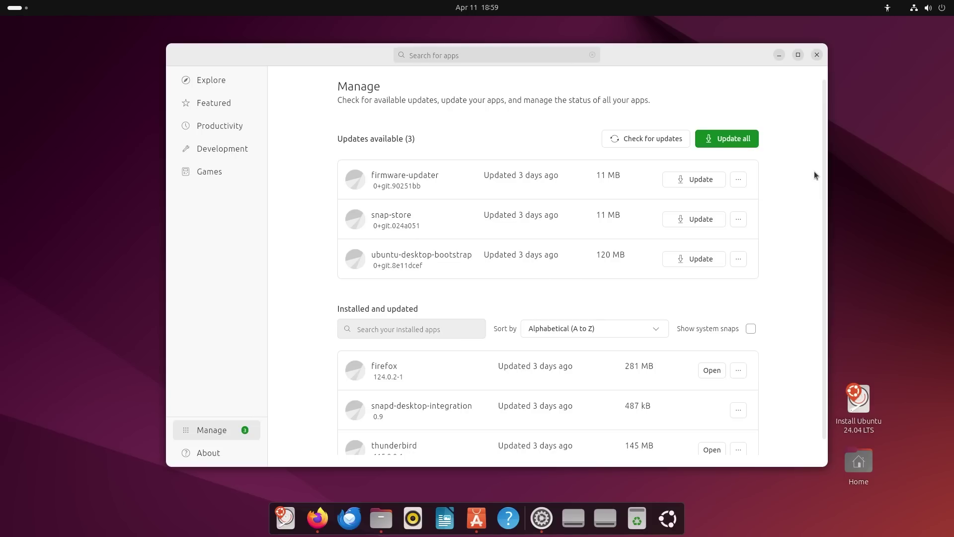
Check firmware-updater's extra options without choosing any, then open the App Center About page.
{"action": "left_click", "coordinate": [741, 181]}
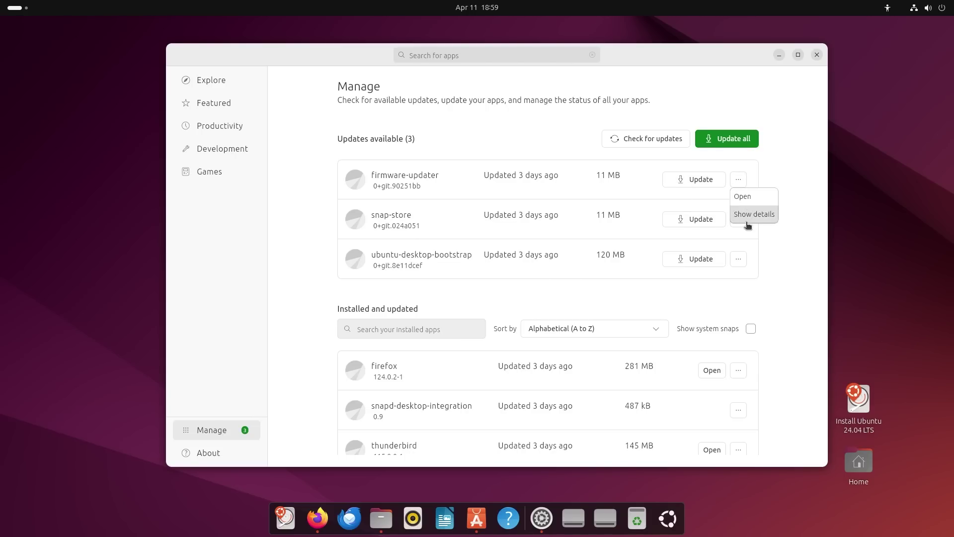
{"action": "left_click", "coordinate": [821, 143]}
{"action": "scroll", "coordinate": [822, 153], "scroll_direction": "down", "scroll_amount": 1}
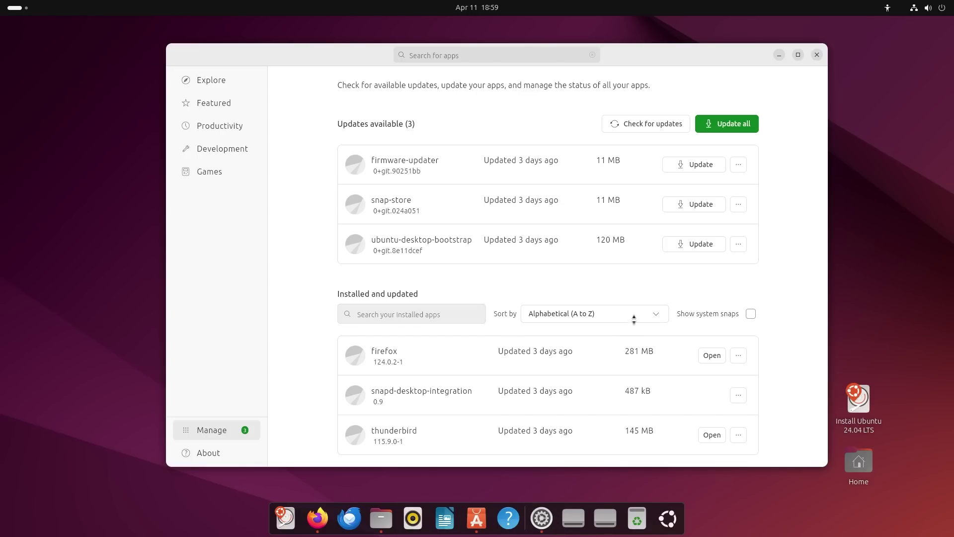
{"action": "scroll", "coordinate": [810, 261], "scroll_direction": "up", "scroll_amount": 1}
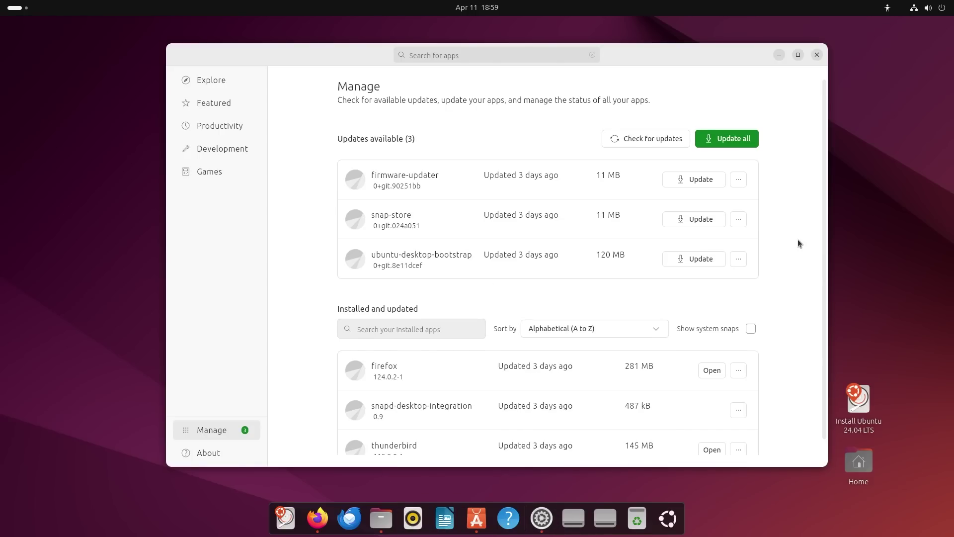
{"action": "left_click", "coordinate": [208, 452]}
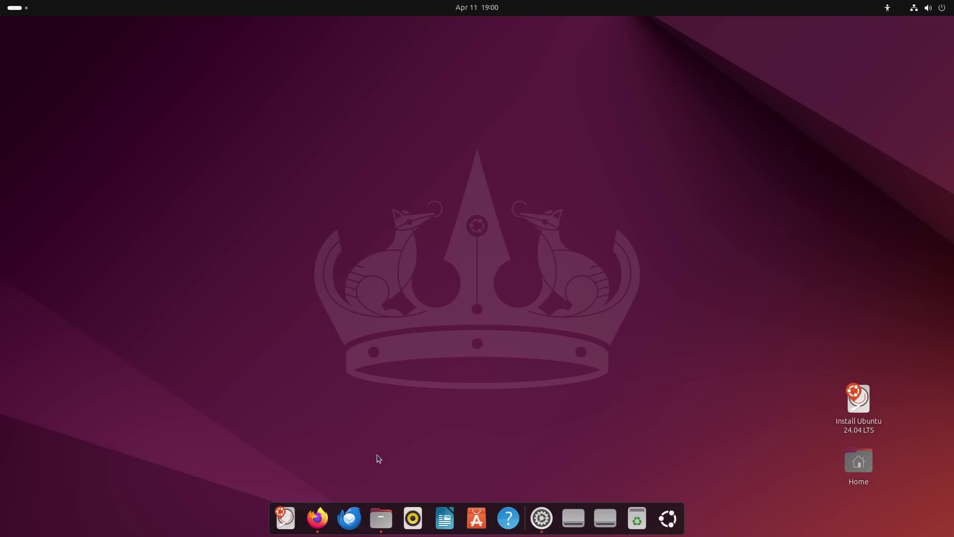
Open Settings to the Appearance page and enlarge the window.
{"action": "left_click", "coordinate": [543, 519]}
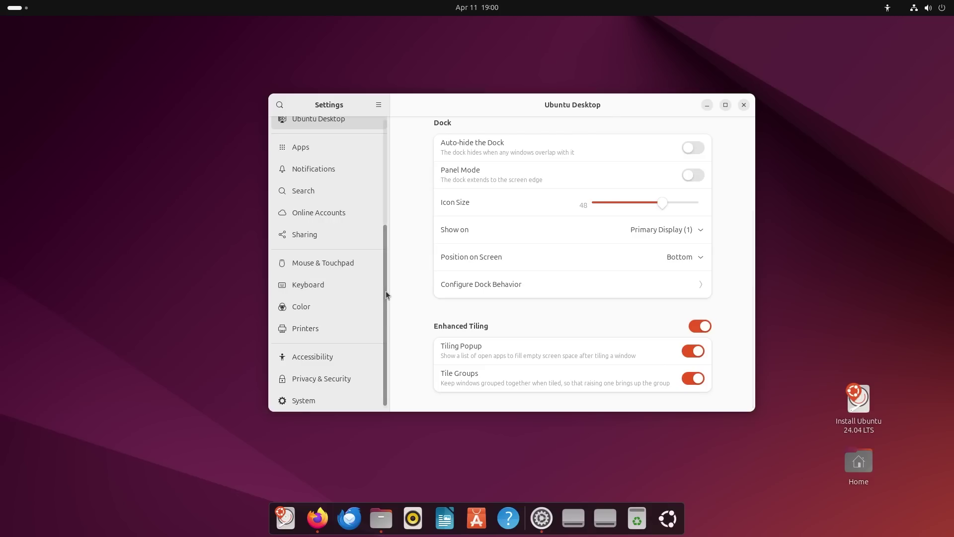
{"action": "left_click_drag", "start_coordinate": [386, 291], "coordinate": [398, 213]}
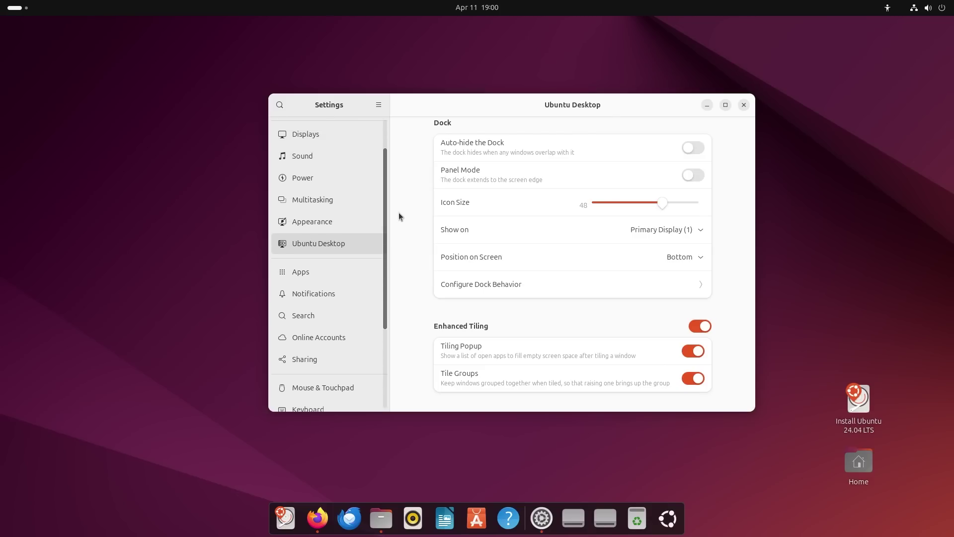
{"action": "left_click", "coordinate": [330, 226]}
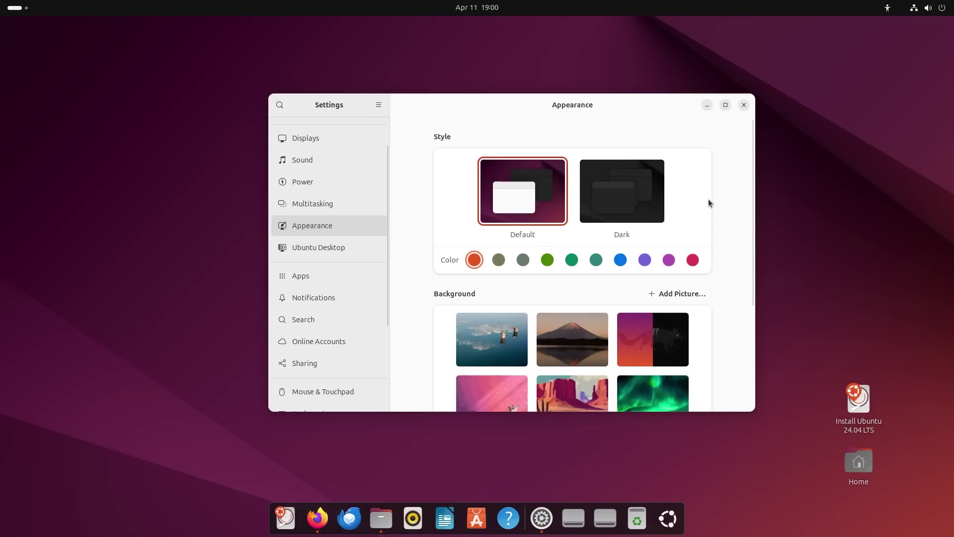
{"action": "left_click_drag", "start_coordinate": [752, 146], "coordinate": [756, 228]}
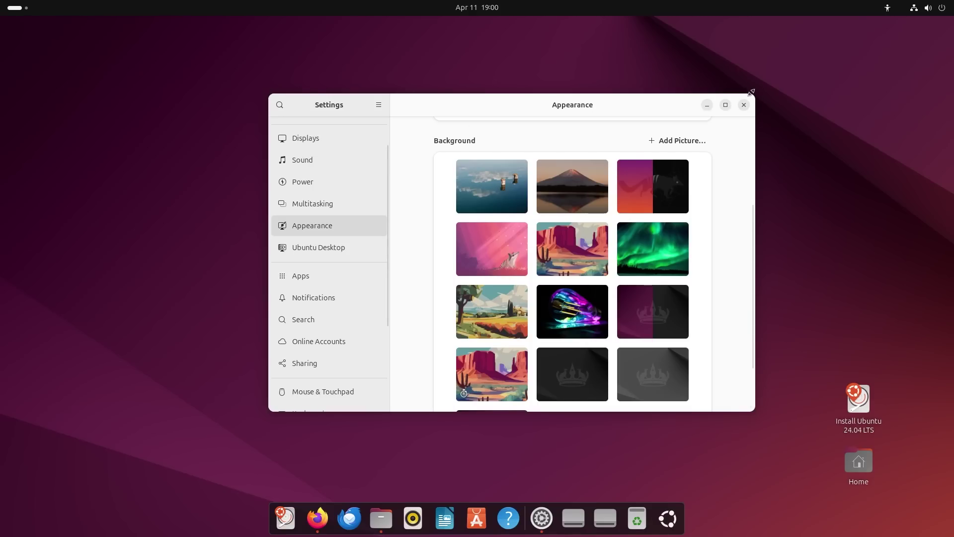
{"action": "left_click_drag", "start_coordinate": [751, 92], "coordinate": [865, 25]}
{"action": "left_click_drag", "start_coordinate": [772, 29], "coordinate": [753, 101]}
Apply the calm lake photo as wallpaper and minimize Settings to view it.
{"action": "scroll", "coordinate": [657, 240], "scroll_direction": "up", "scroll_amount": 5}
{"action": "left_click", "coordinate": [555, 306]}
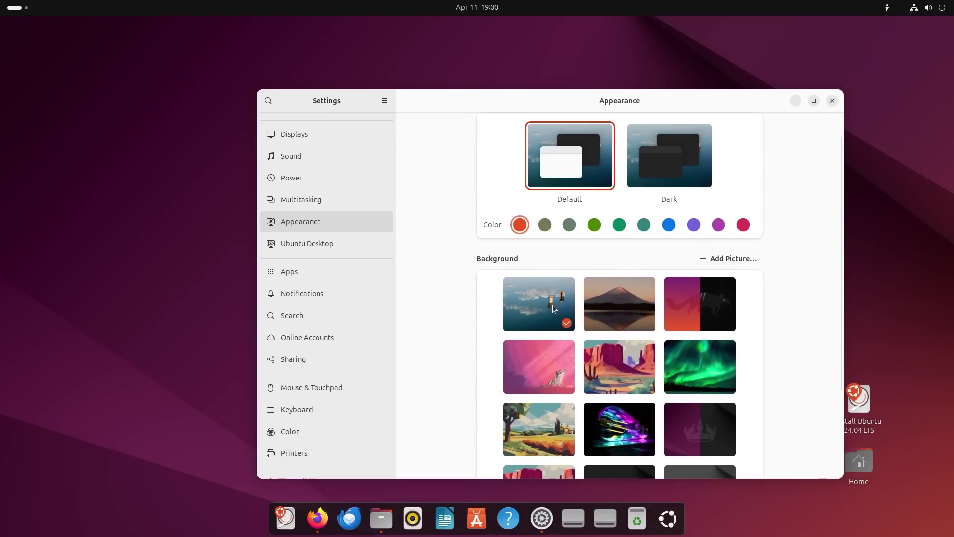
{"action": "left_click", "coordinate": [796, 101]}
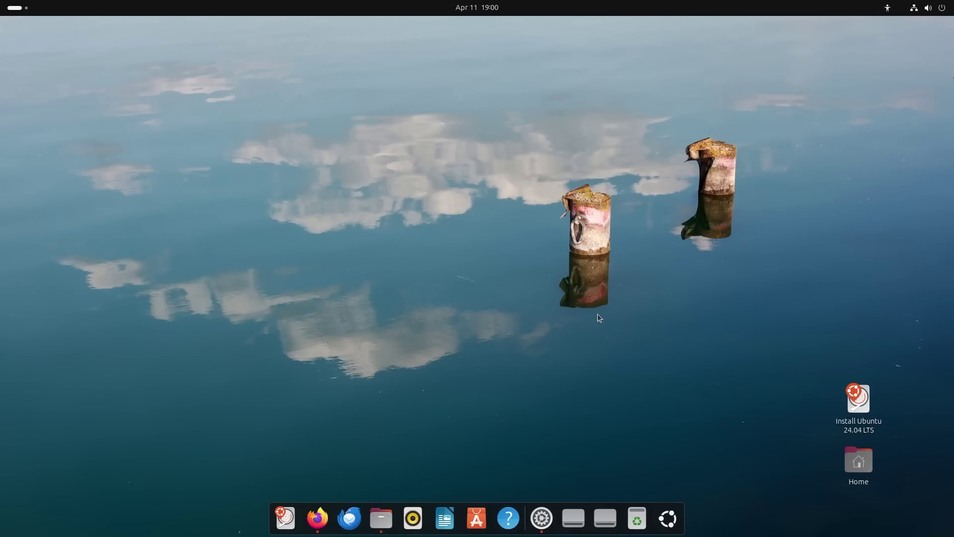
Move the Install Ubuntu icon to the right edge with Home beneath it.
{"action": "mouse_move", "coordinate": [861, 470]}
{"action": "left_mouse_down"}
{"action": "mouse_move", "coordinate": [912, 466]}
{"action": "mouse_move", "coordinate": [862, 473]}
{"action": "left_mouse_up"}
{"action": "left_click_drag", "start_coordinate": [859, 401], "coordinate": [951, 405]}
{"action": "left_click", "coordinate": [850, 470]}
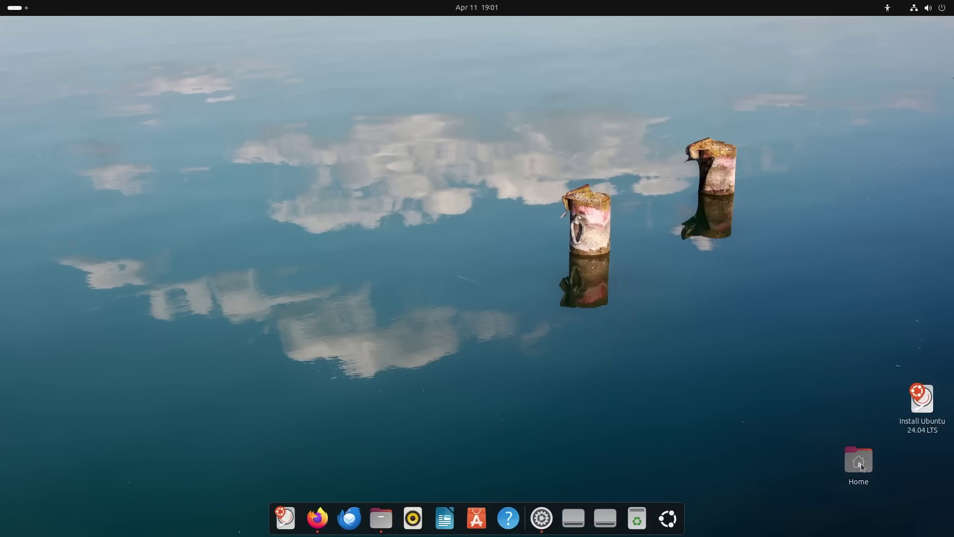
{"action": "left_click", "coordinate": [862, 455]}
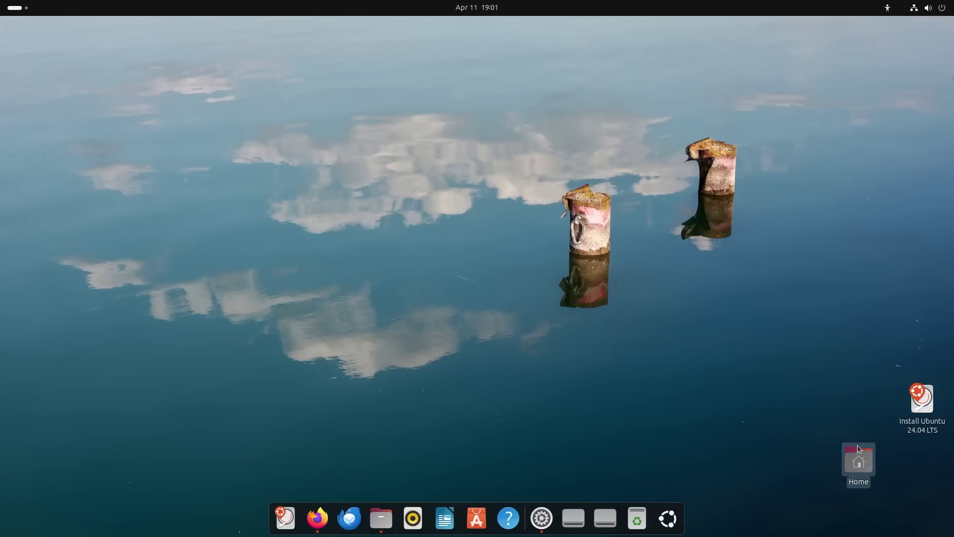
{"action": "left_click_drag", "start_coordinate": [946, 466], "coordinate": [941, 469]}
{"action": "left_click", "coordinate": [798, 343]}
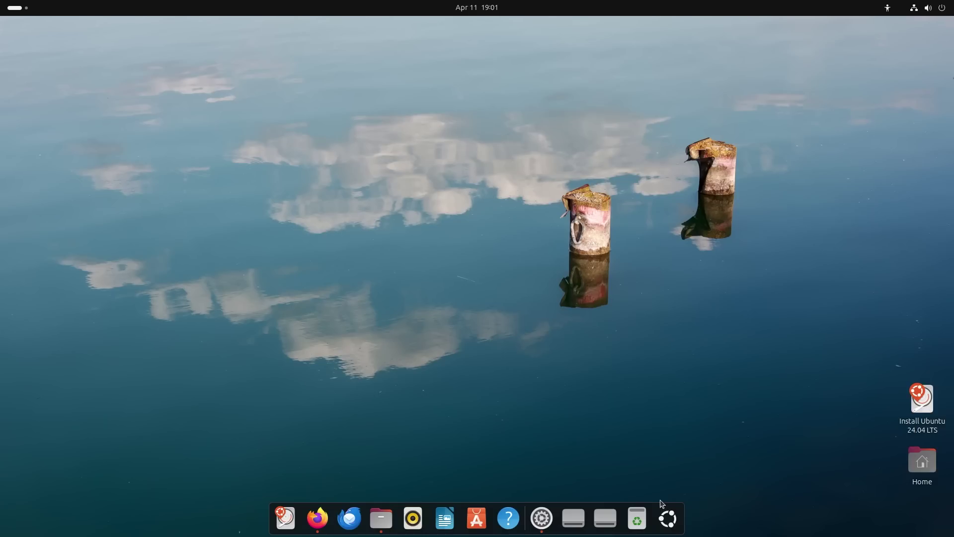
Apply the Mt. Fuji photo as wallpaper and minimize Settings to preview it.
{"action": "left_click", "coordinate": [544, 517]}
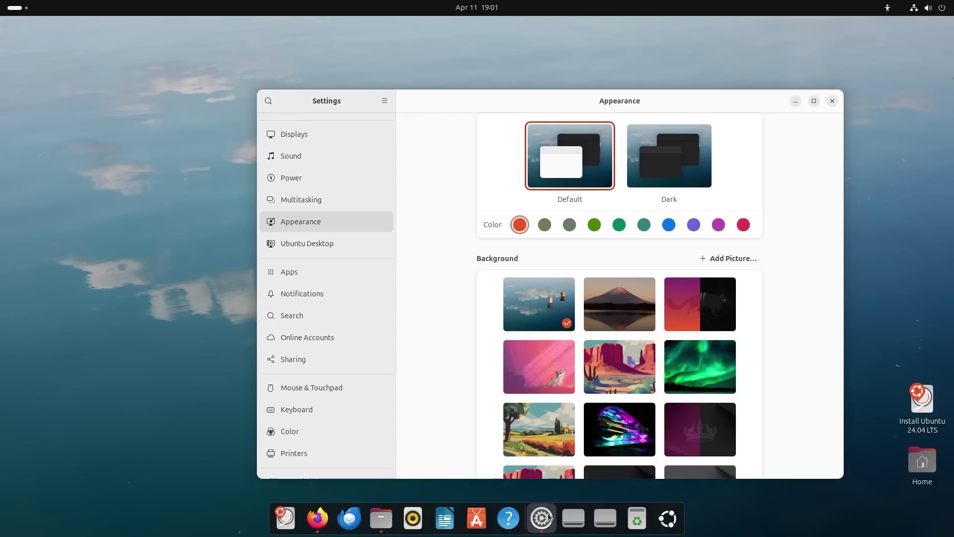
{"action": "left_click", "coordinate": [795, 102]}
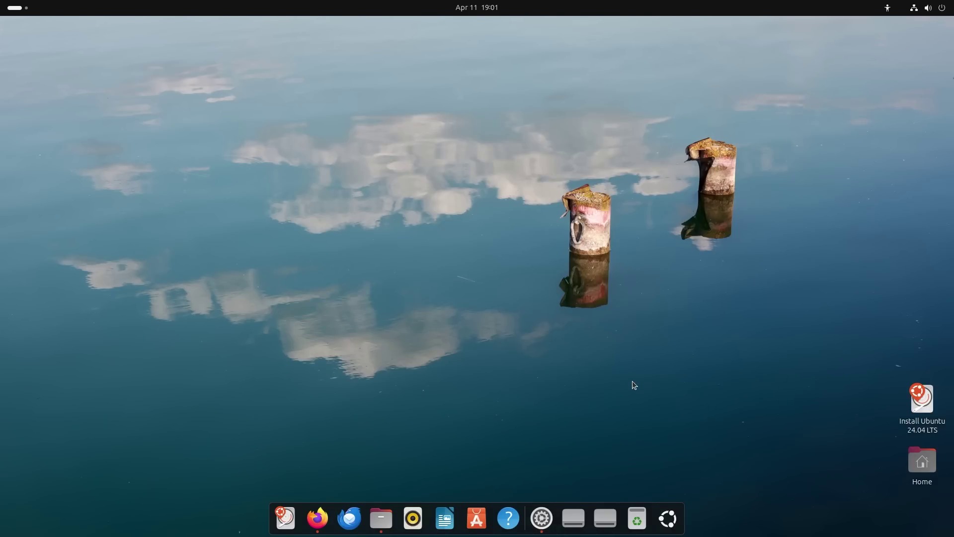
{"action": "left_click", "coordinate": [541, 518]}
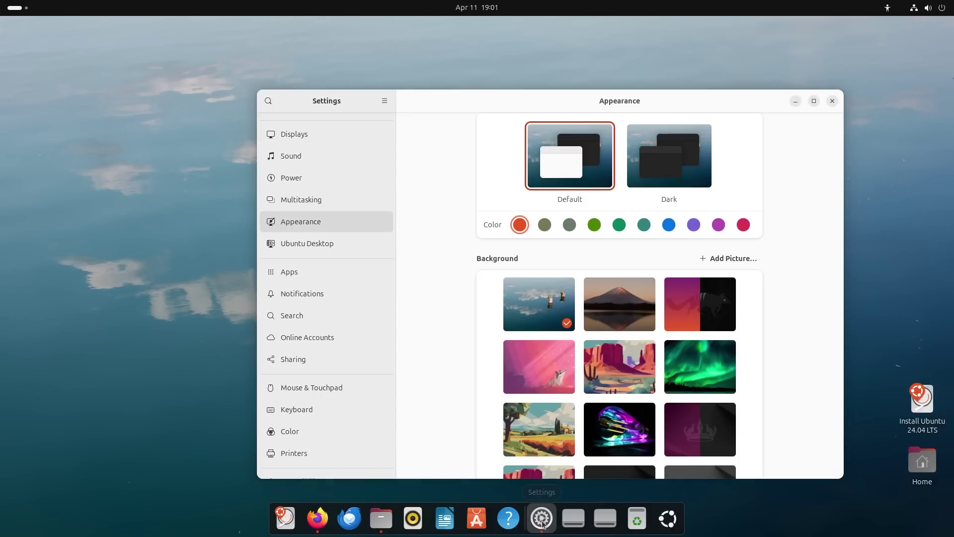
{"action": "left_click", "coordinate": [640, 328]}
{"action": "left_click", "coordinate": [797, 103]}
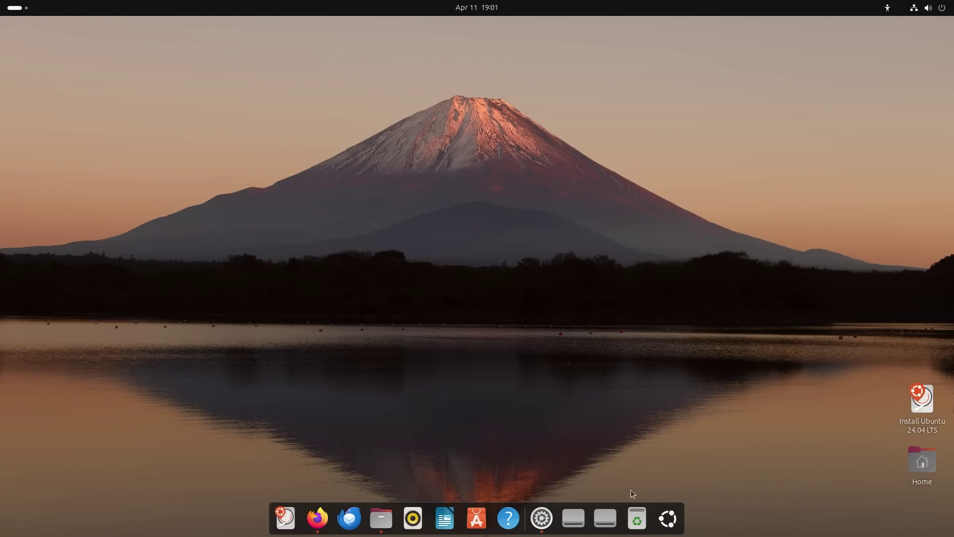
Preview the purple numbat, pink numbat, desert and aurora wallpapers in turn.
{"action": "left_click", "coordinate": [542, 518]}
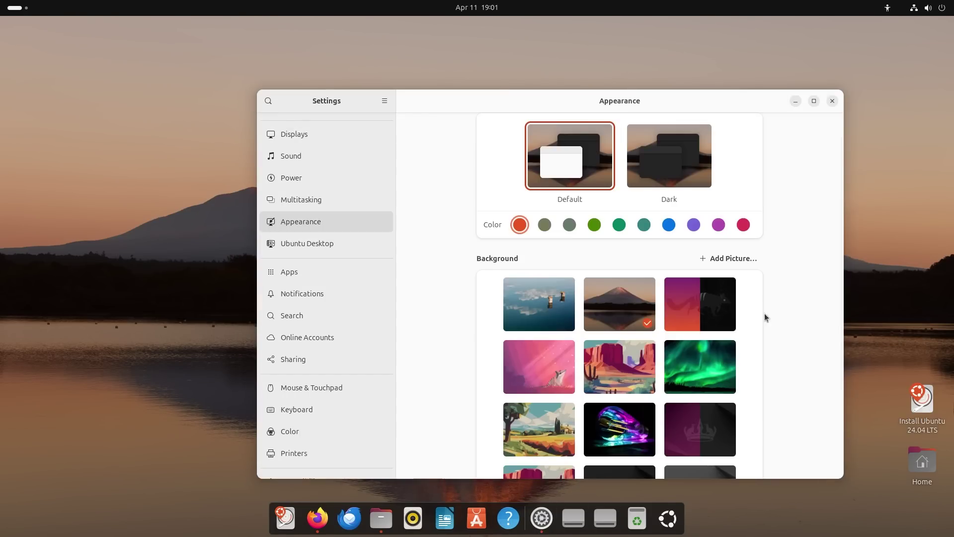
{"action": "left_click", "coordinate": [694, 299]}
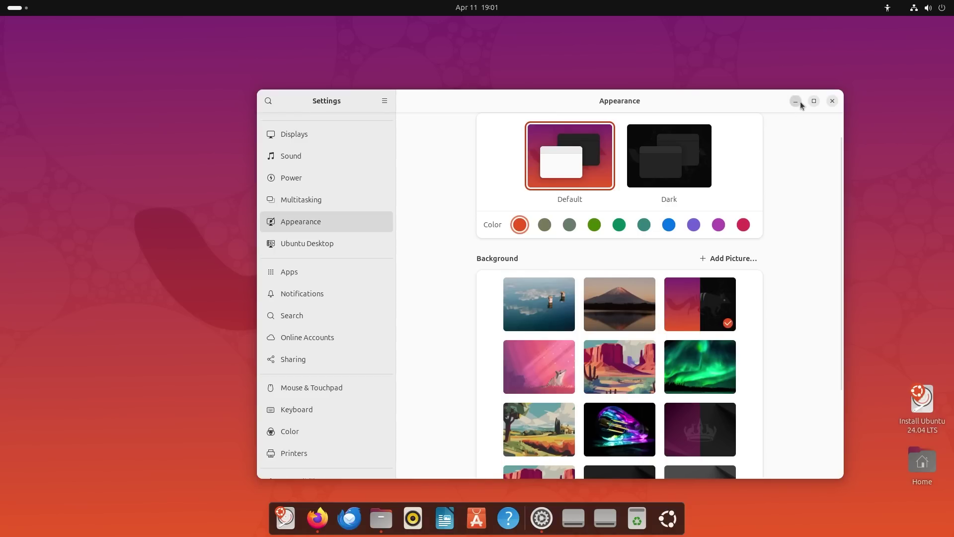
{"action": "left_click", "coordinate": [796, 101]}
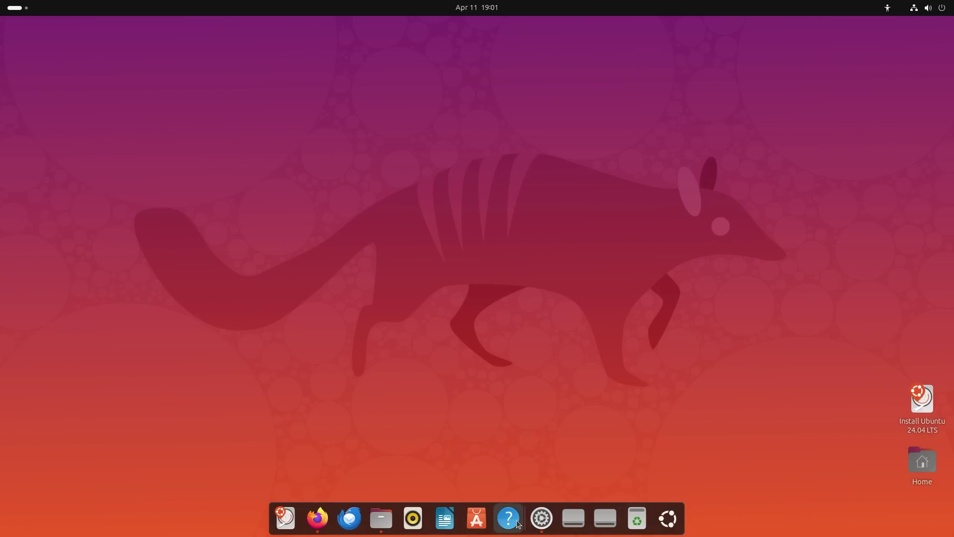
{"action": "left_click", "coordinate": [542, 519]}
{"action": "left_click", "coordinate": [551, 372]}
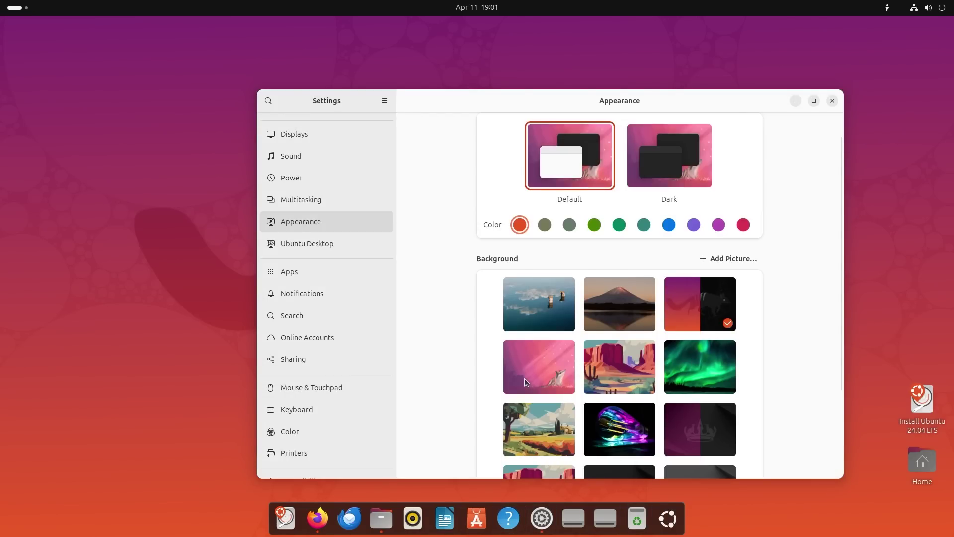
{"action": "left_click", "coordinate": [796, 101]}
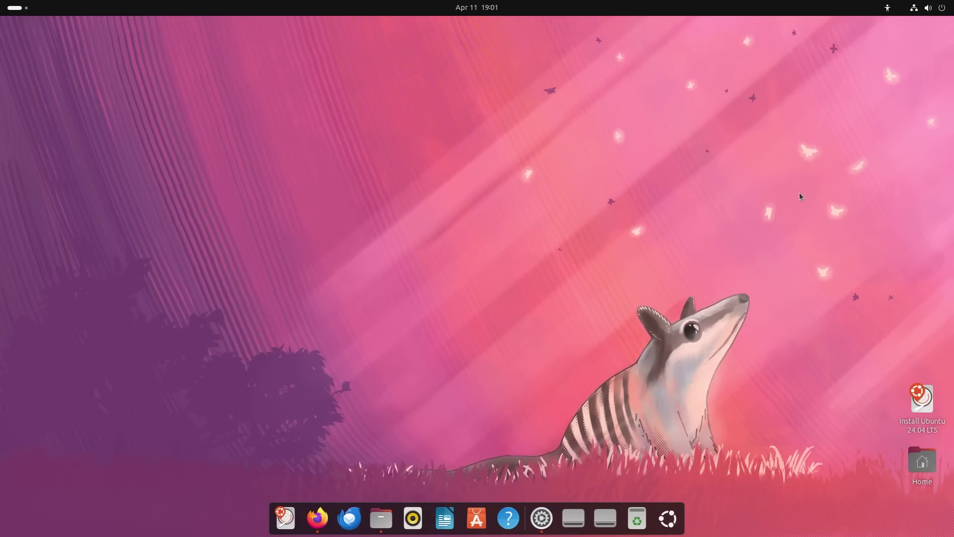
{"action": "left_click", "coordinate": [542, 517]}
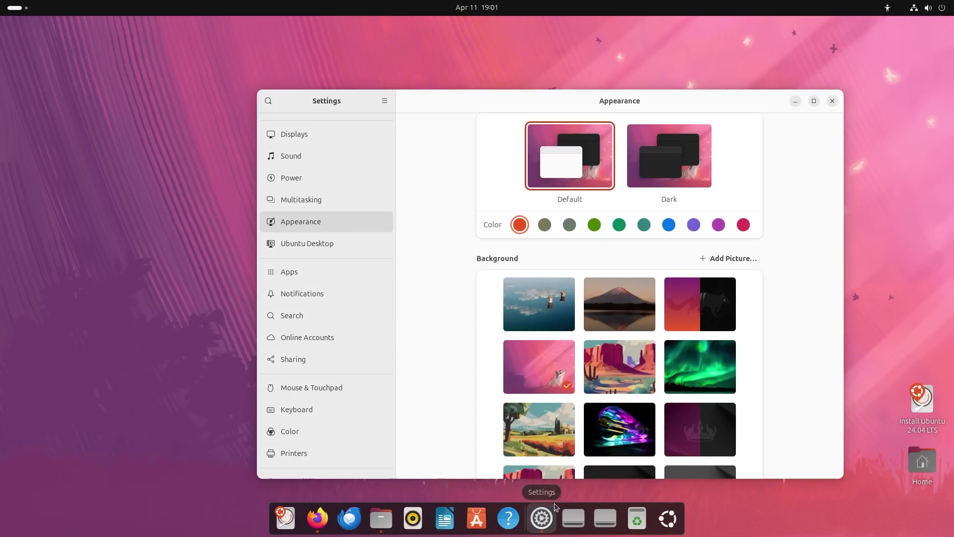
{"action": "left_click", "coordinate": [611, 378]}
{"action": "left_click", "coordinate": [795, 101]}
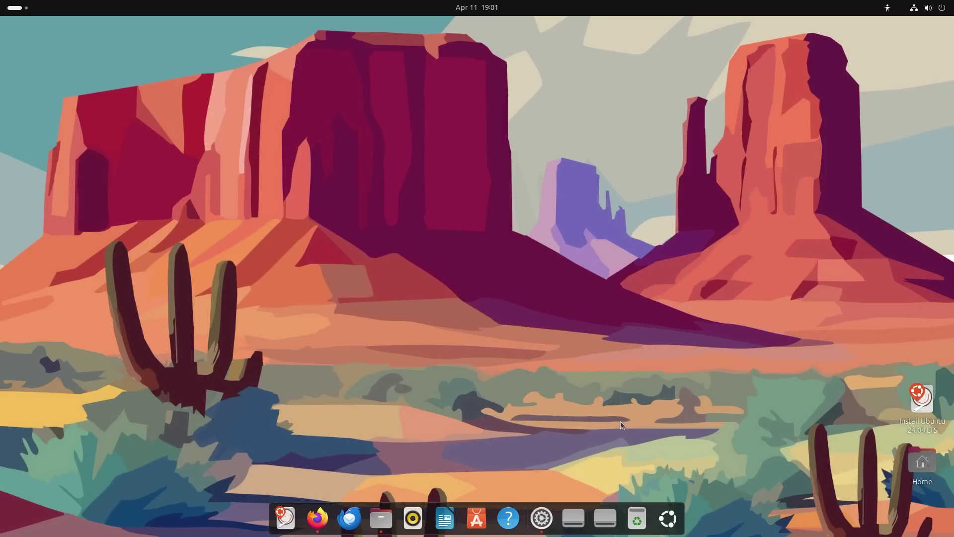
{"action": "left_click", "coordinate": [541, 517]}
{"action": "left_click", "coordinate": [703, 362]}
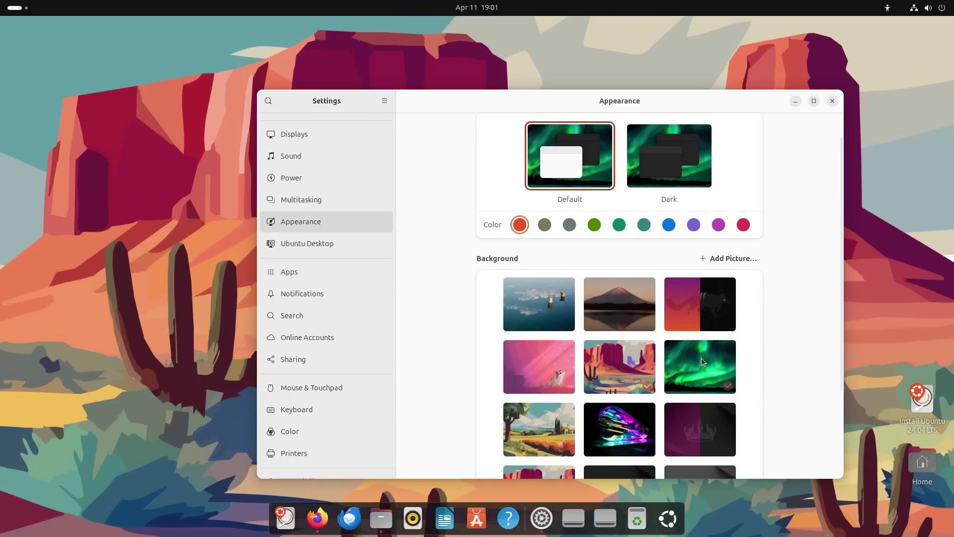
{"action": "left_click", "coordinate": [795, 101]}
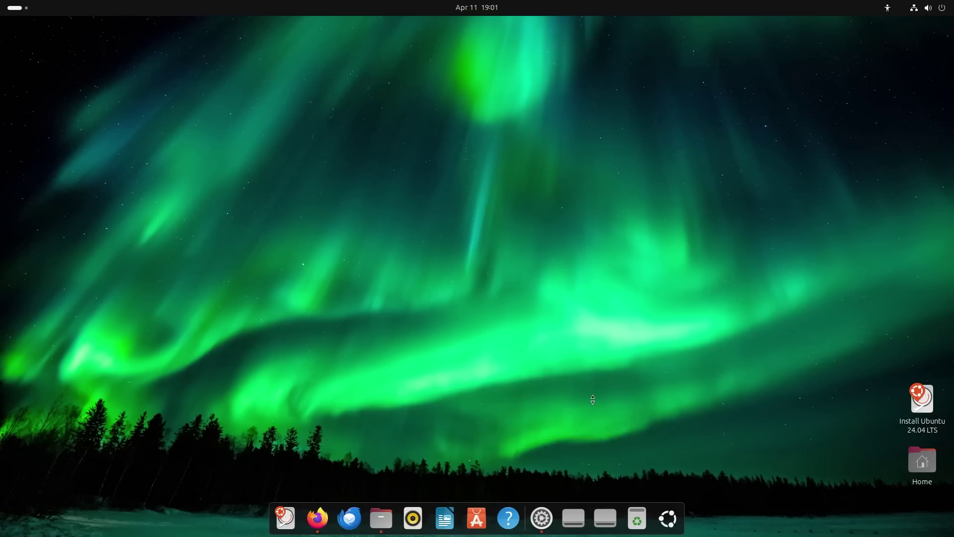
Try the countryside landscape and light-bulb wallpapers, then settle on the desert illustration.
{"action": "left_click", "coordinate": [542, 517]}
{"action": "scroll", "coordinate": [747, 372], "scroll_direction": "down", "scroll_amount": 2}
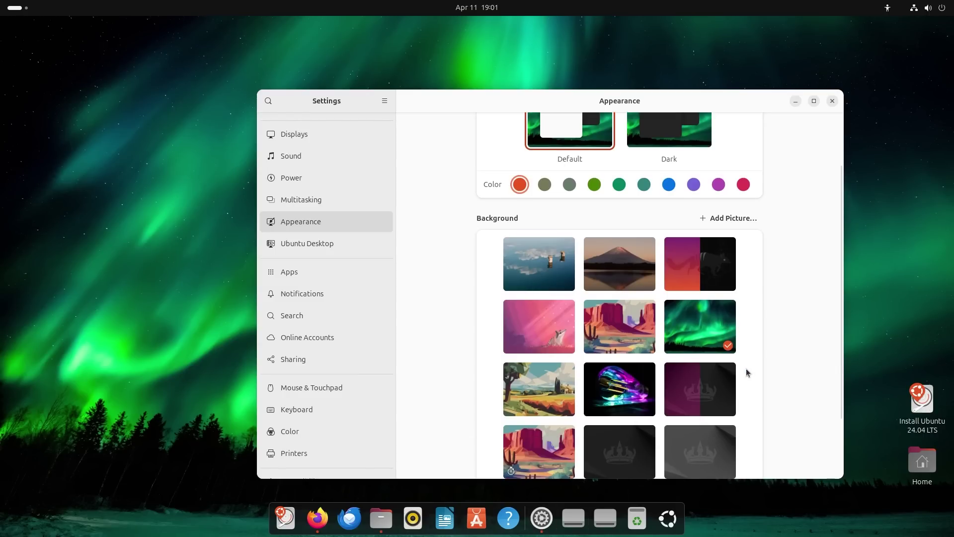
{"action": "scroll", "coordinate": [747, 373], "scroll_direction": "down", "scroll_amount": 3}
{"action": "left_click", "coordinate": [541, 309]}
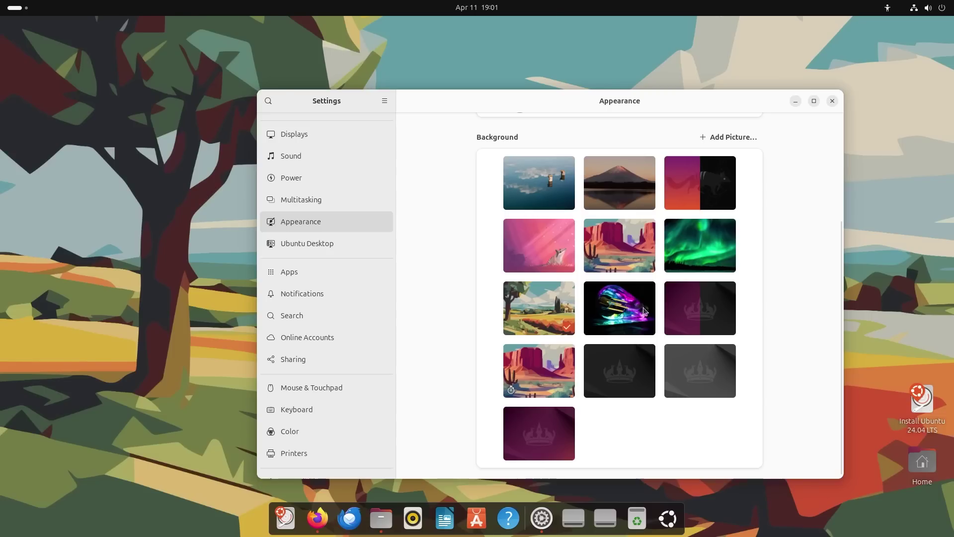
{"action": "left_click", "coordinate": [795, 100]}
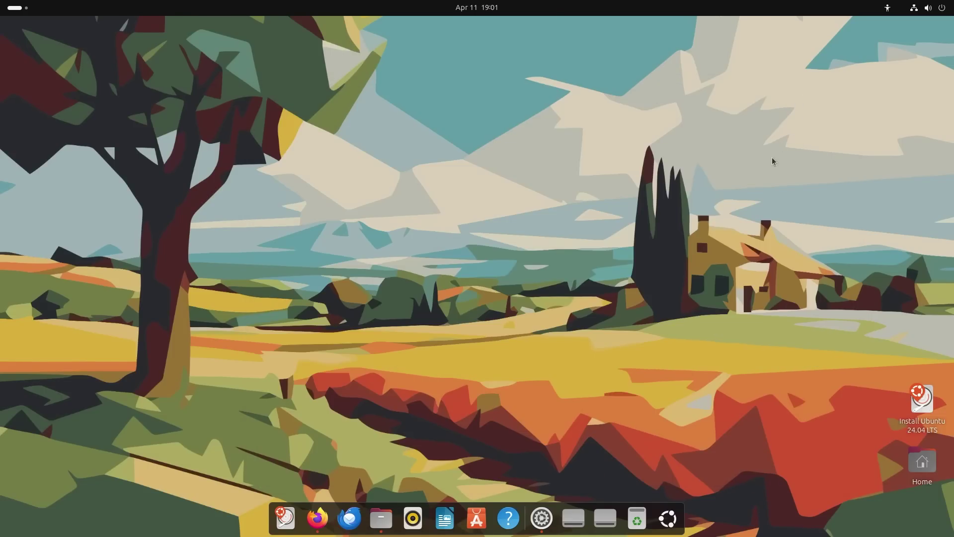
{"action": "left_click", "coordinate": [541, 518]}
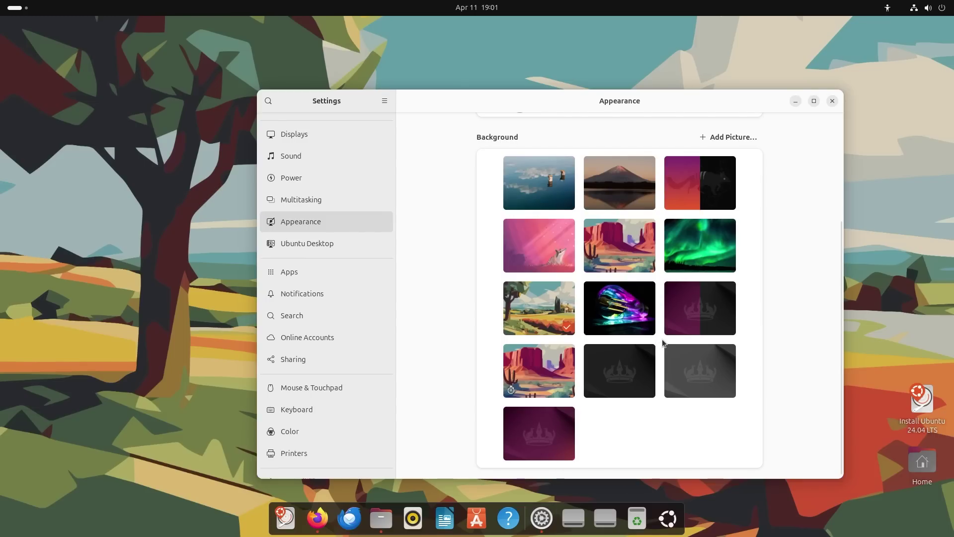
{"action": "left_click", "coordinate": [639, 319]}
{"action": "left_click", "coordinate": [796, 100]}
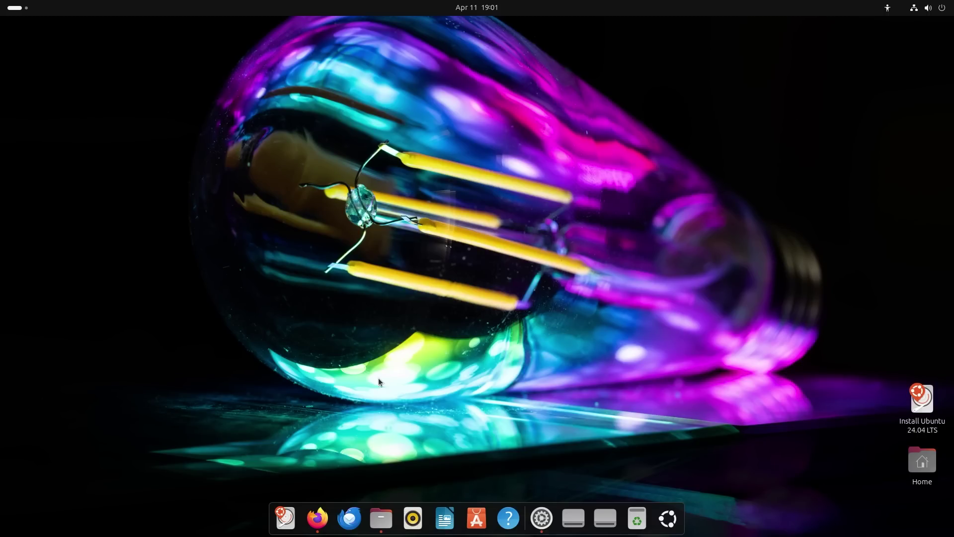
{"action": "left_click", "coordinate": [541, 519]}
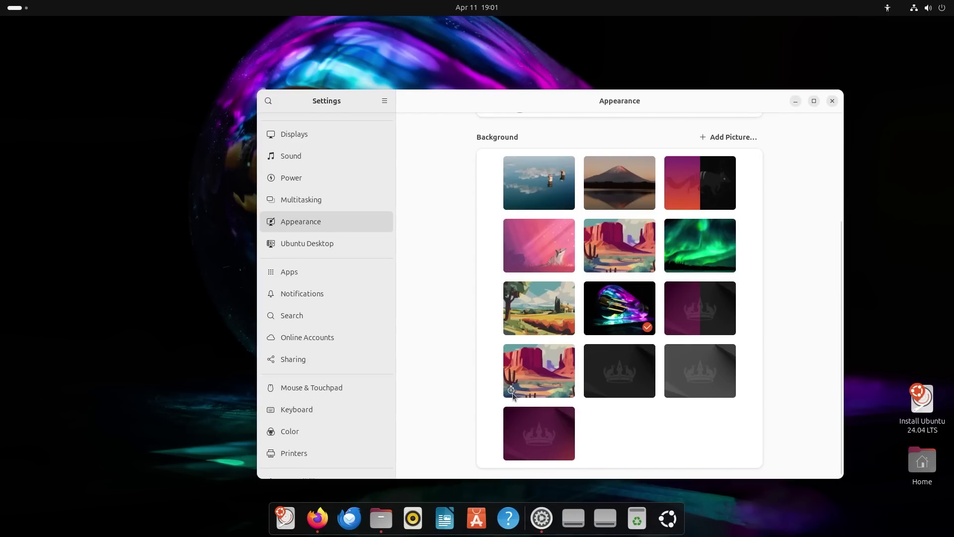
{"action": "left_click", "coordinate": [527, 382]}
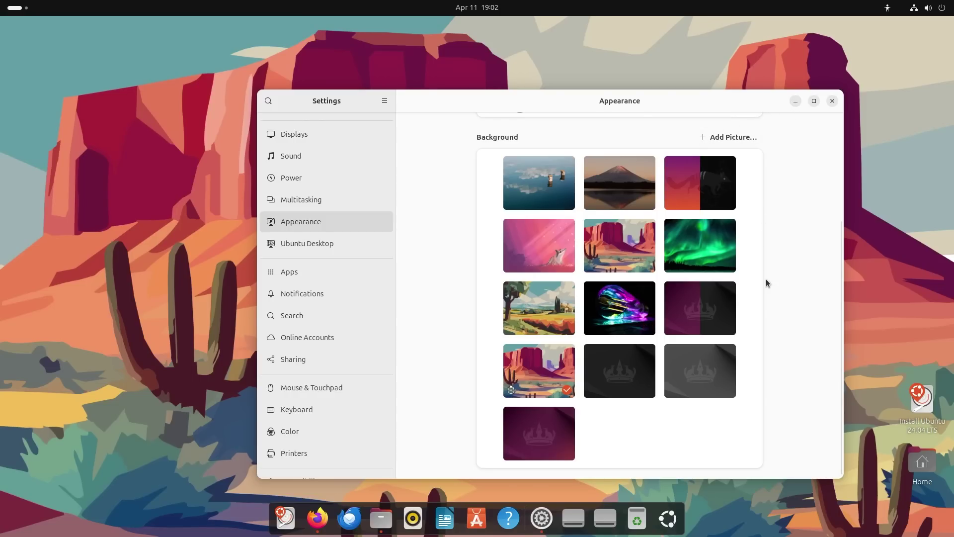
{"action": "scroll", "coordinate": [769, 289], "scroll_direction": "up", "scroll_amount": 5}
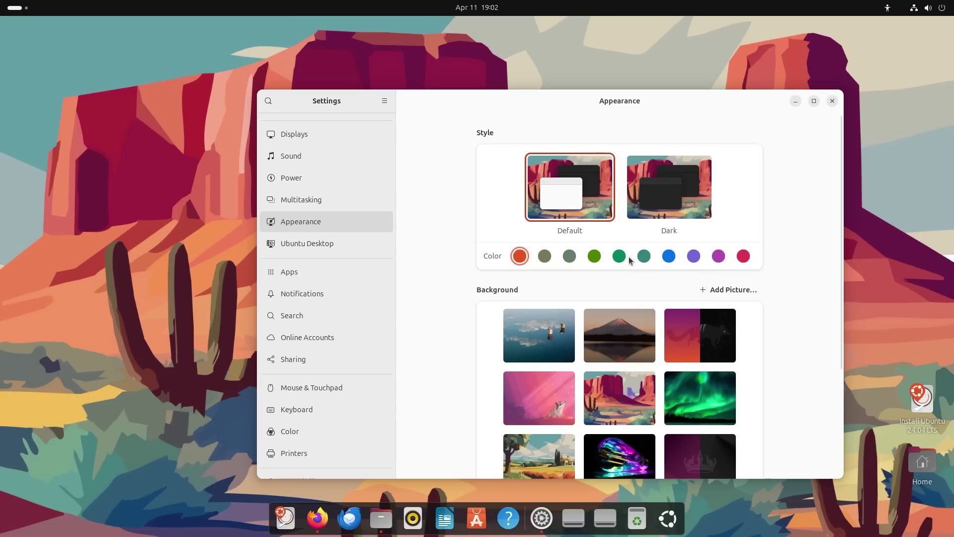
Try olive then purple as the accent colour, previewing it in the home folder.
{"action": "left_click", "coordinate": [545, 257]}
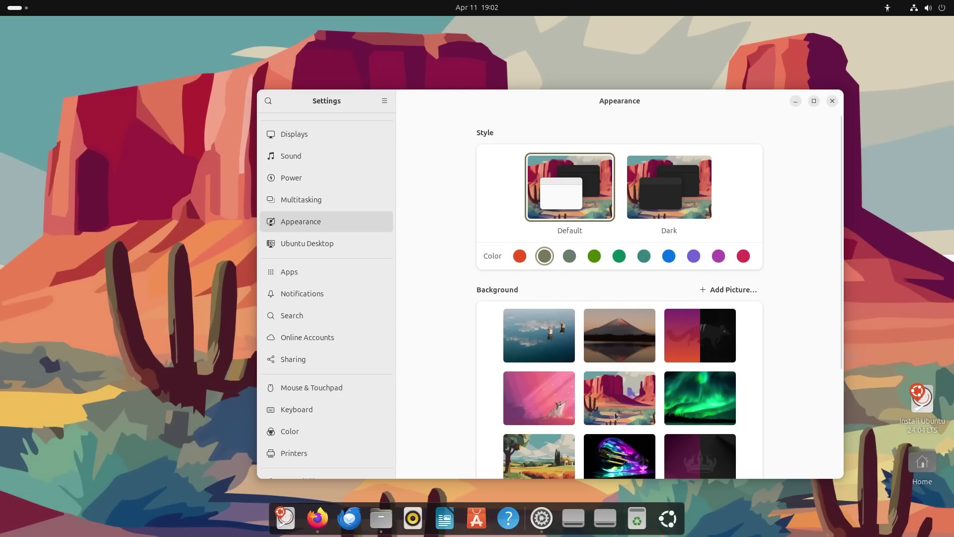
{"action": "left_click", "coordinate": [382, 523]}
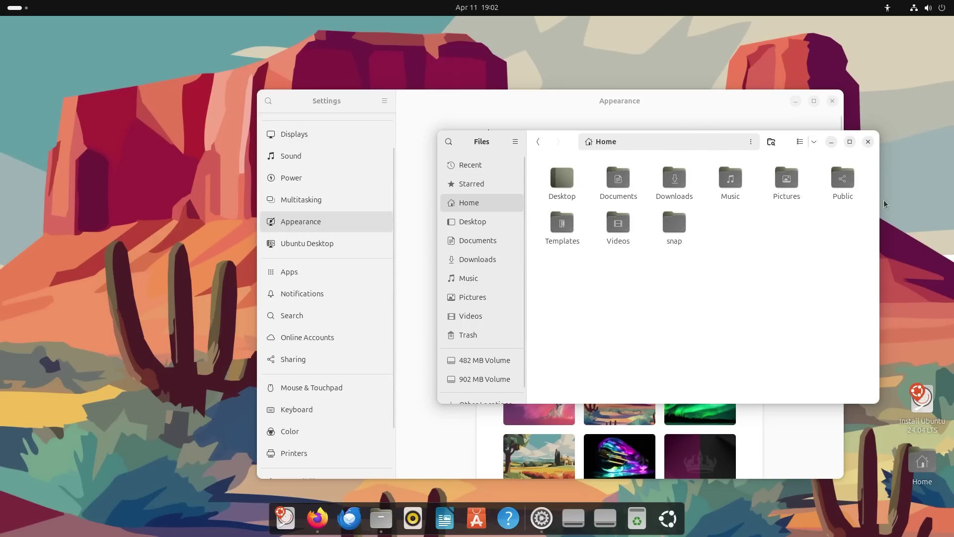
{"action": "left_click", "coordinate": [751, 100]}
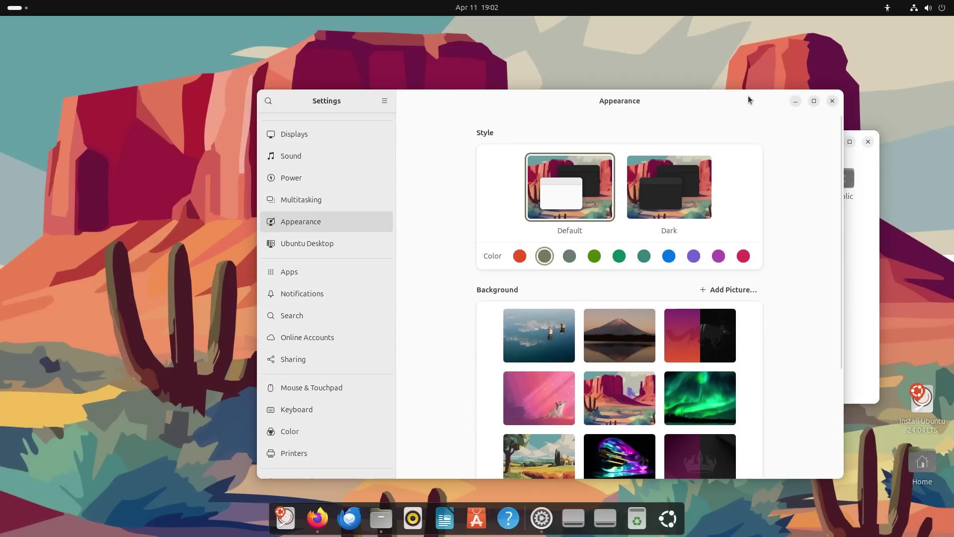
{"action": "left_click", "coordinate": [718, 256]}
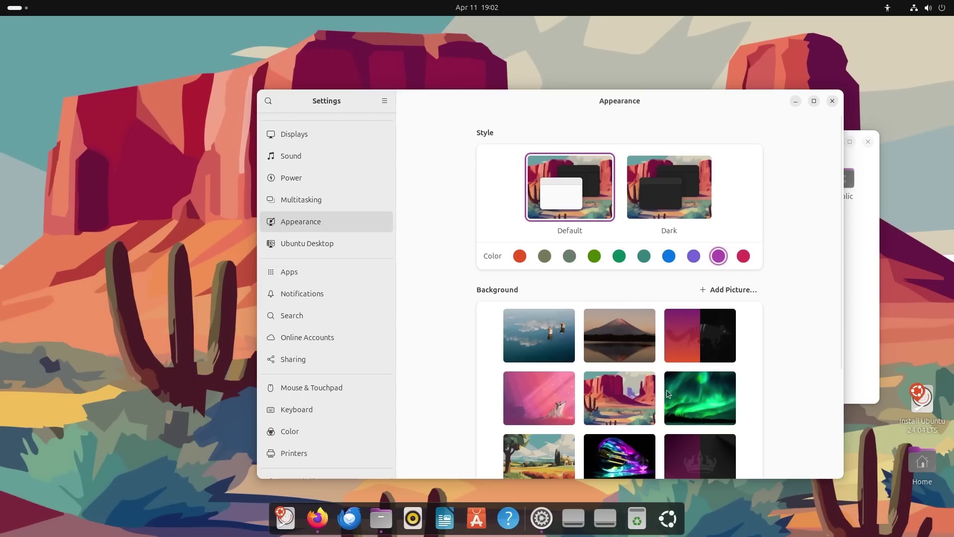
{"action": "left_click", "coordinate": [380, 518]}
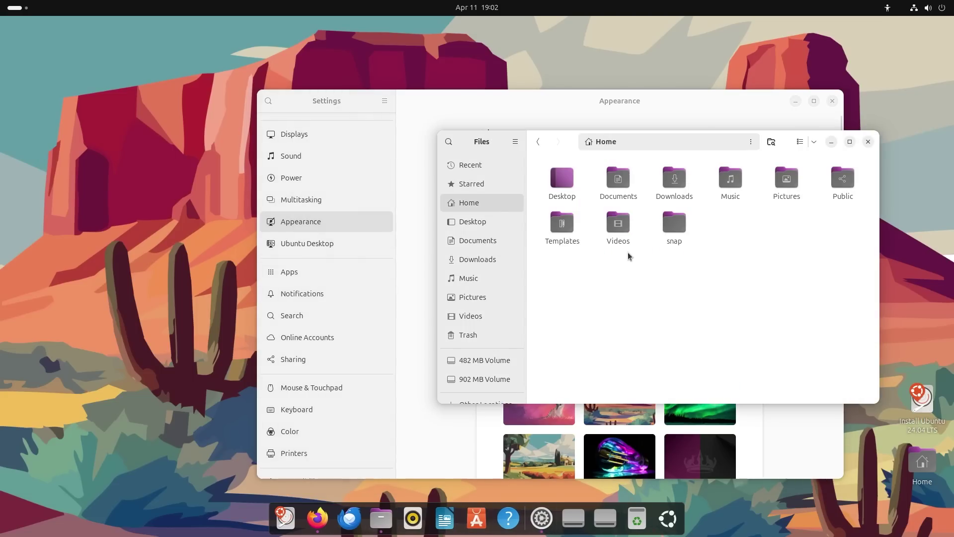
{"action": "left_click_drag", "start_coordinate": [785, 143], "coordinate": [747, 203]}
{"action": "left_click", "coordinate": [796, 204]}
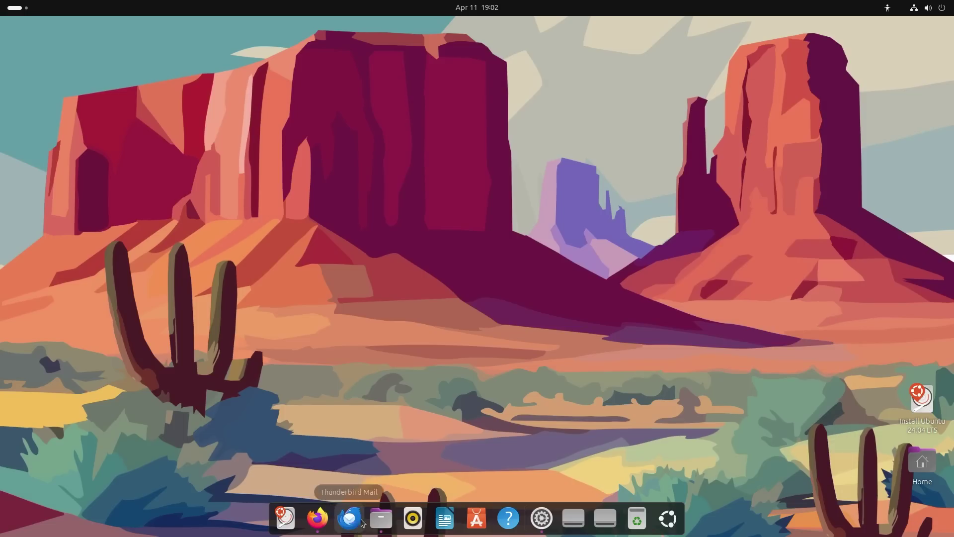
Browse both pages of the app grid, then switch to the empty second workspace.
{"action": "left_click", "coordinate": [669, 519]}
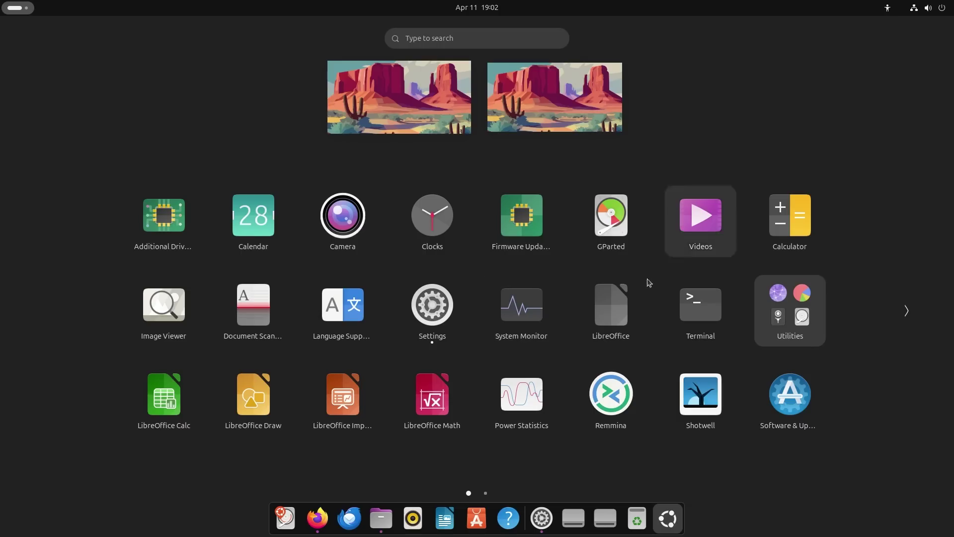
{"action": "left_click", "coordinate": [908, 311]}
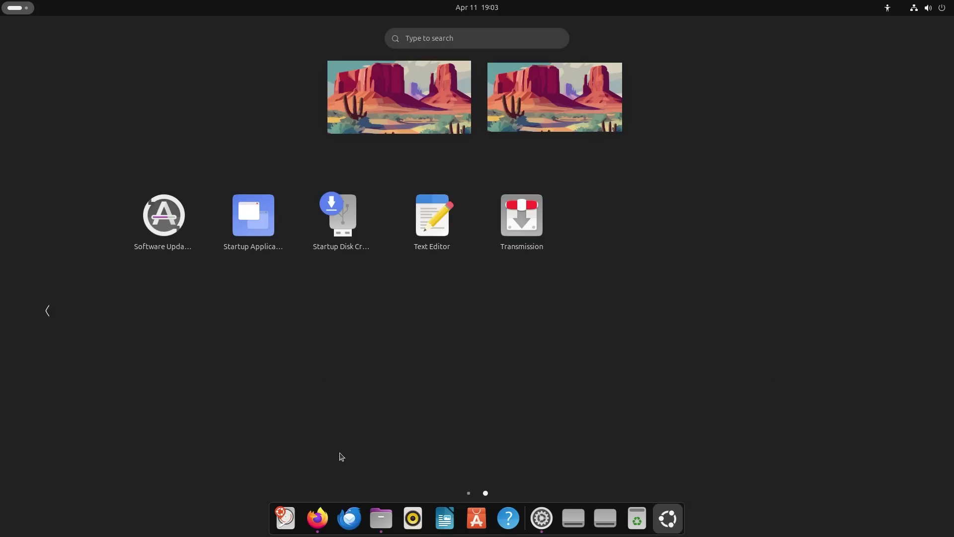
{"action": "left_click", "coordinate": [58, 305]}
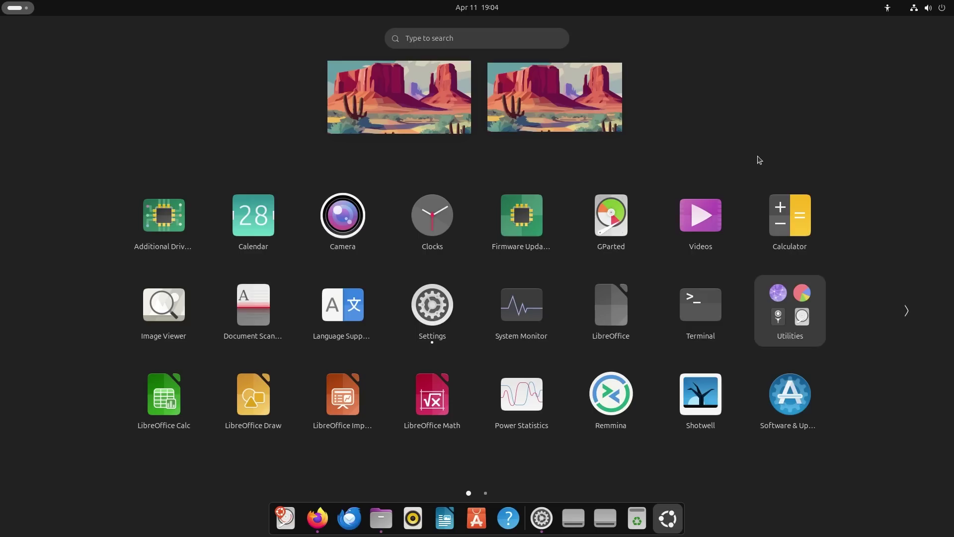
{"action": "left_click", "coordinate": [538, 98]}
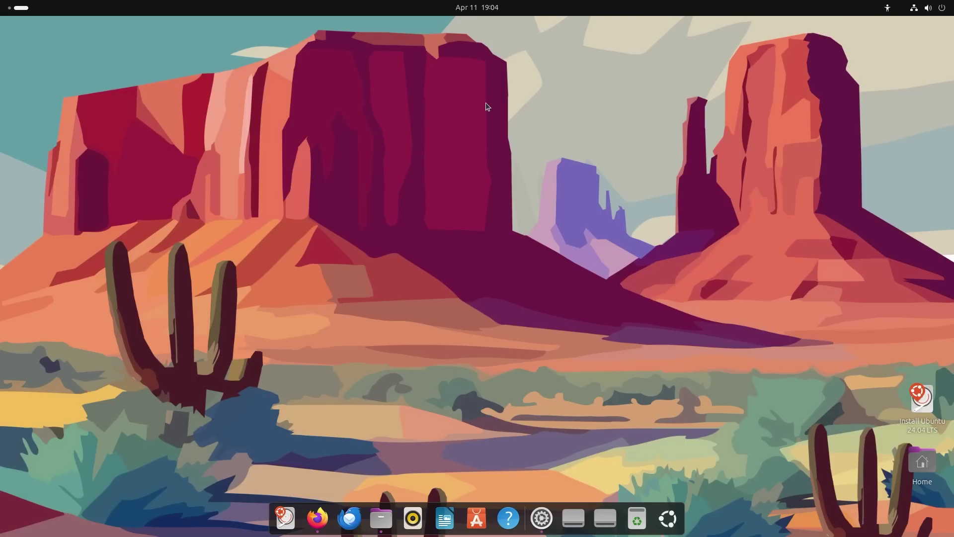
{"action": "left_click", "coordinate": [14, 11]}
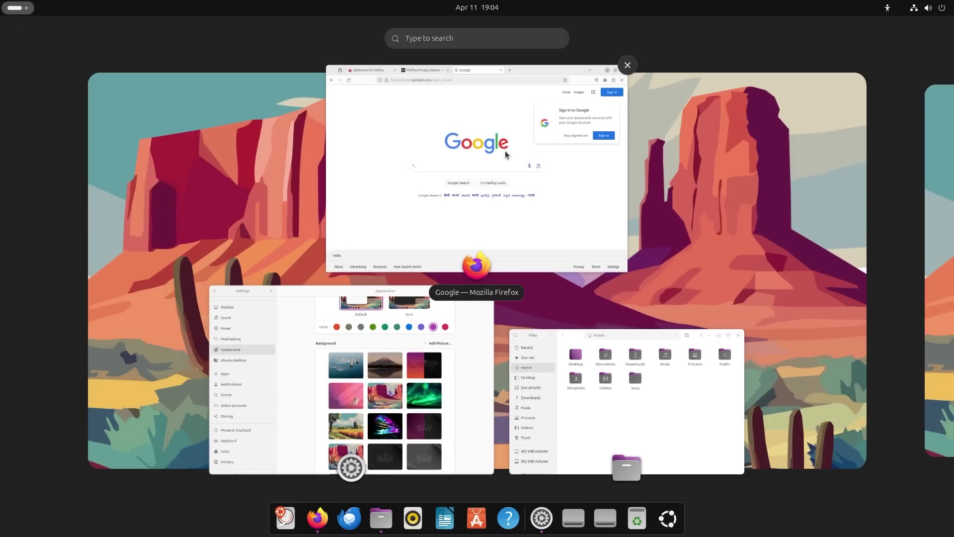
{"action": "left_click", "coordinate": [528, 129]}
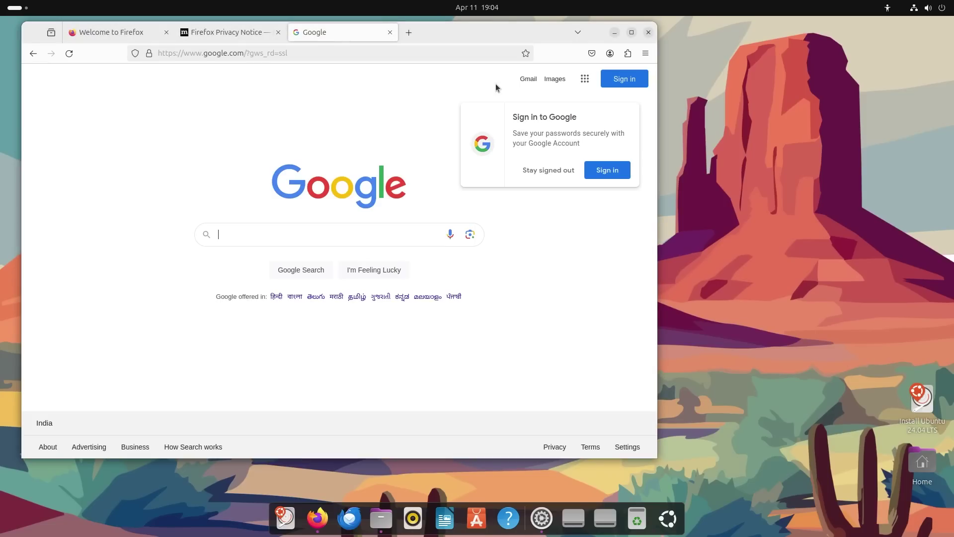
{"action": "left_click", "coordinate": [615, 33]}
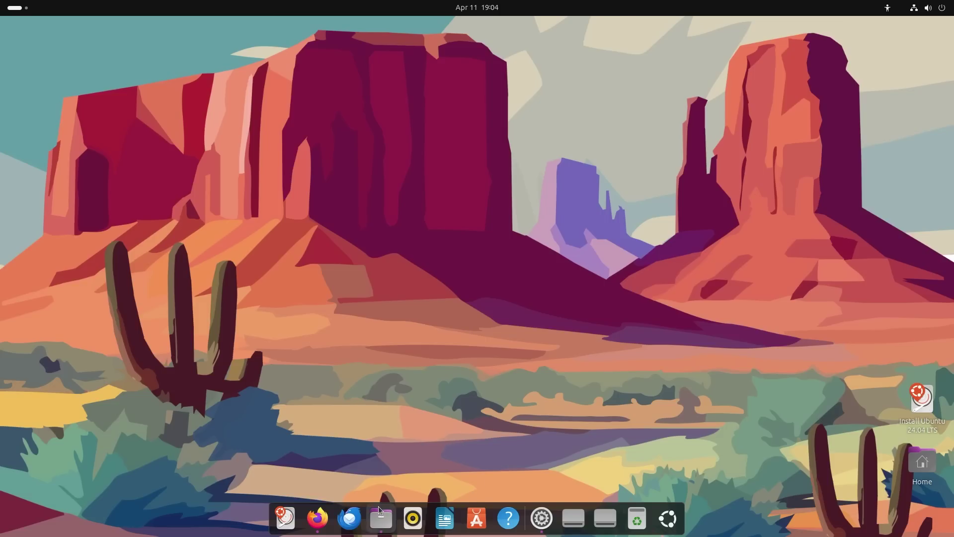
{"action": "left_click", "coordinate": [318, 518]}
{"action": "left_click", "coordinate": [382, 520]}
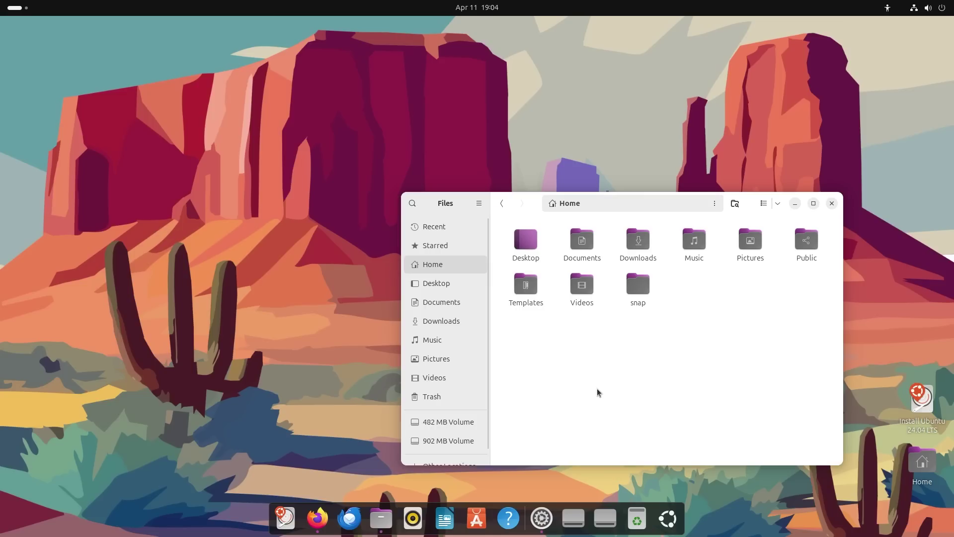
{"action": "mouse_move", "coordinate": [487, 380]}
{"action": "left_mouse_down"}
{"action": "mouse_move", "coordinate": [488, 426]}
{"action": "mouse_move", "coordinate": [497, 368]}
{"action": "left_mouse_up"}
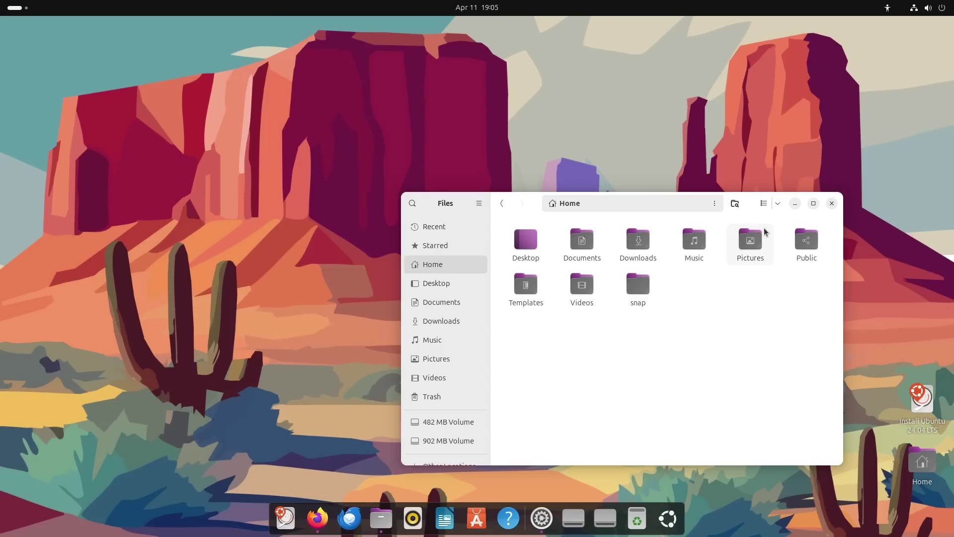
{"action": "left_click", "coordinate": [796, 207]}
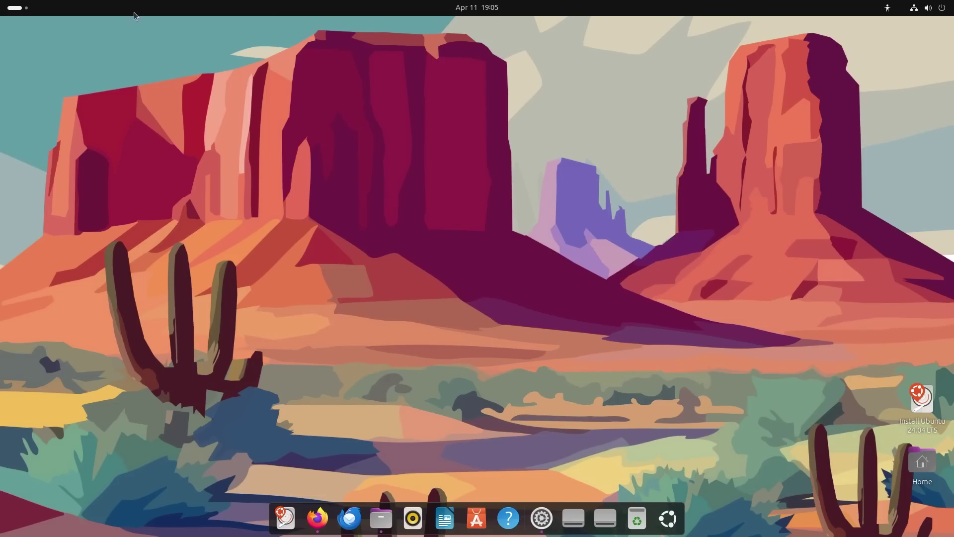
Peek at the calendar and quick settings, open Settings from the app grid, then hide it to reveal Terminal.
{"action": "left_click", "coordinate": [477, 7]}
{"action": "left_click", "coordinate": [931, 4]}
{"action": "left_click", "coordinate": [931, 4]}
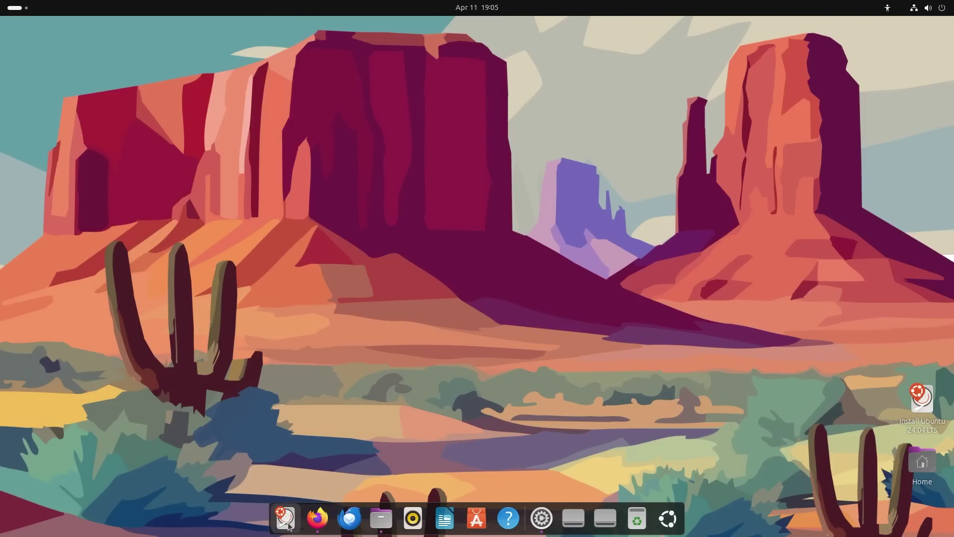
{"action": "left_click", "coordinate": [662, 520]}
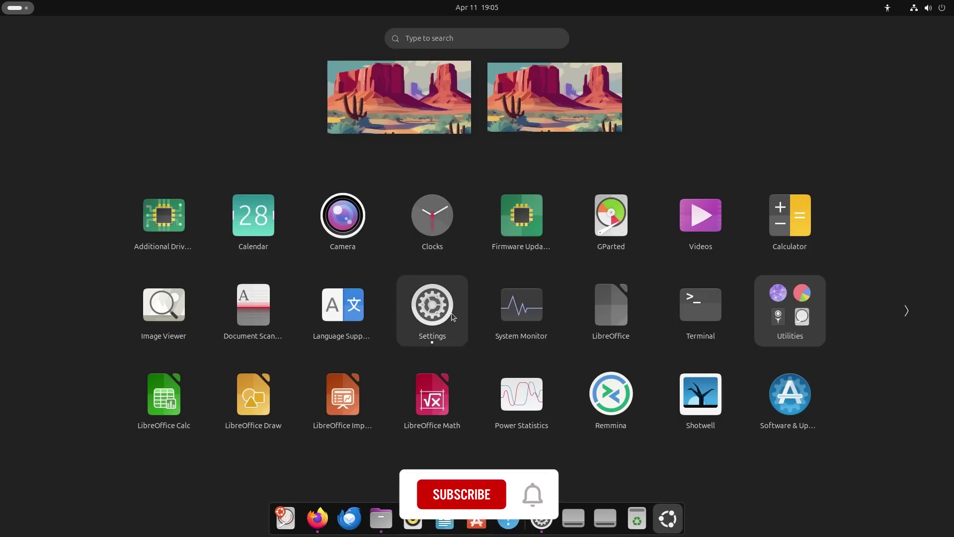
{"action": "left_click", "coordinate": [427, 314]}
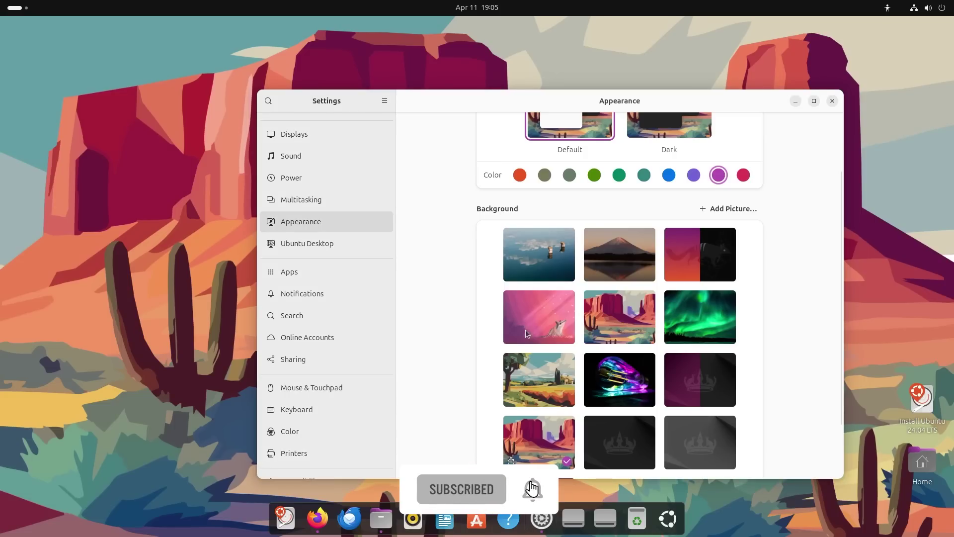
{"action": "scroll", "coordinate": [325, 410], "scroll_direction": "down", "scroll_amount": 2}
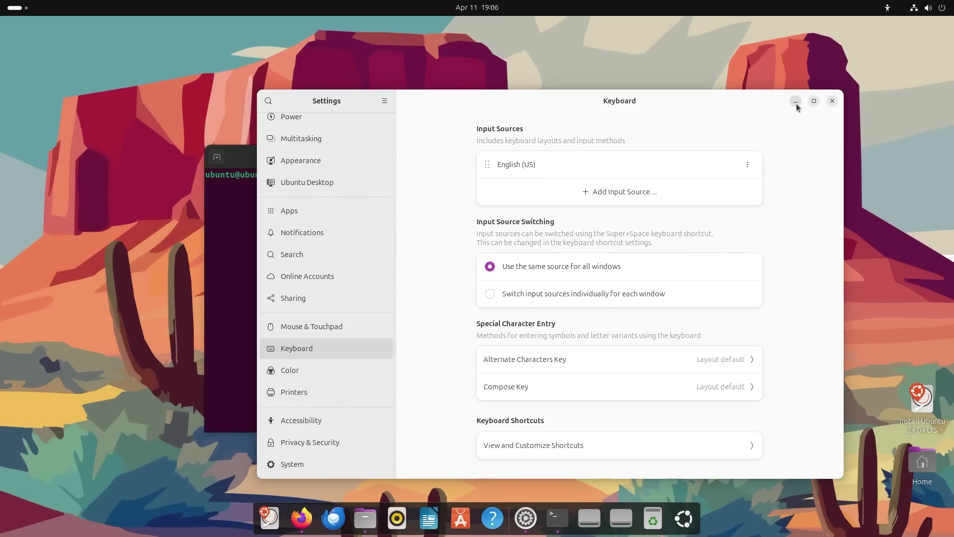
{"action": "left_click", "coordinate": [795, 102]}
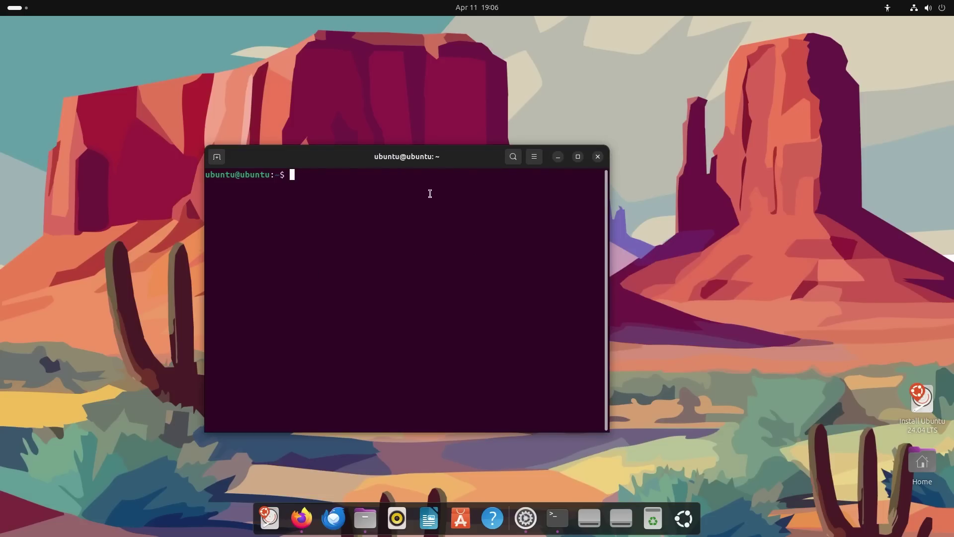